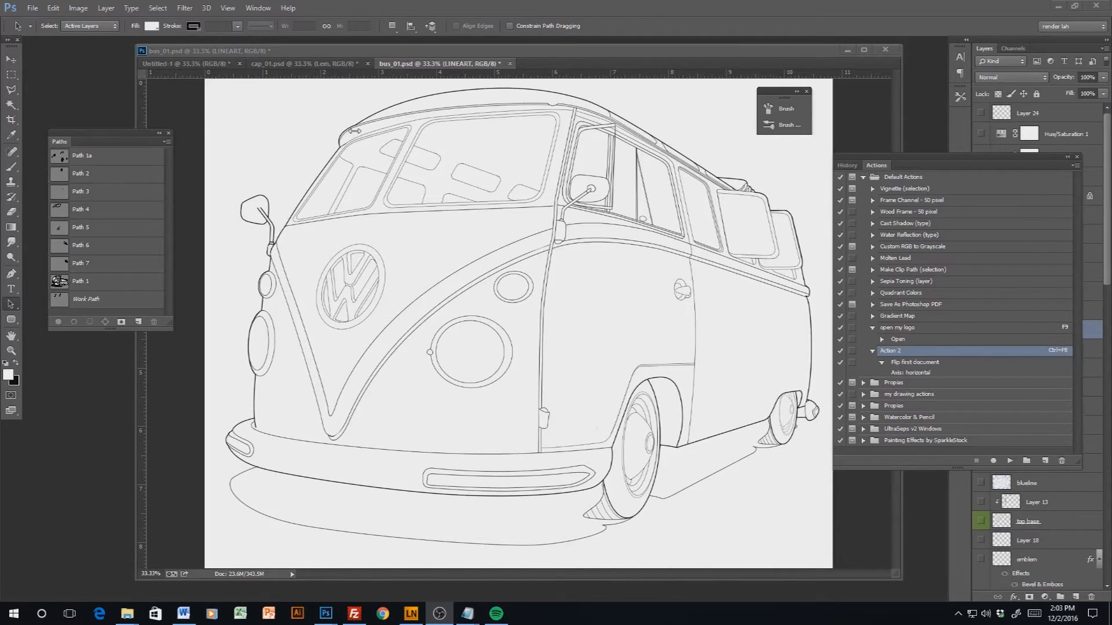
# Switch to the blank Untitled-1 document, put away the Actions list, and add a new layer
pyautogui.click(206, 65)
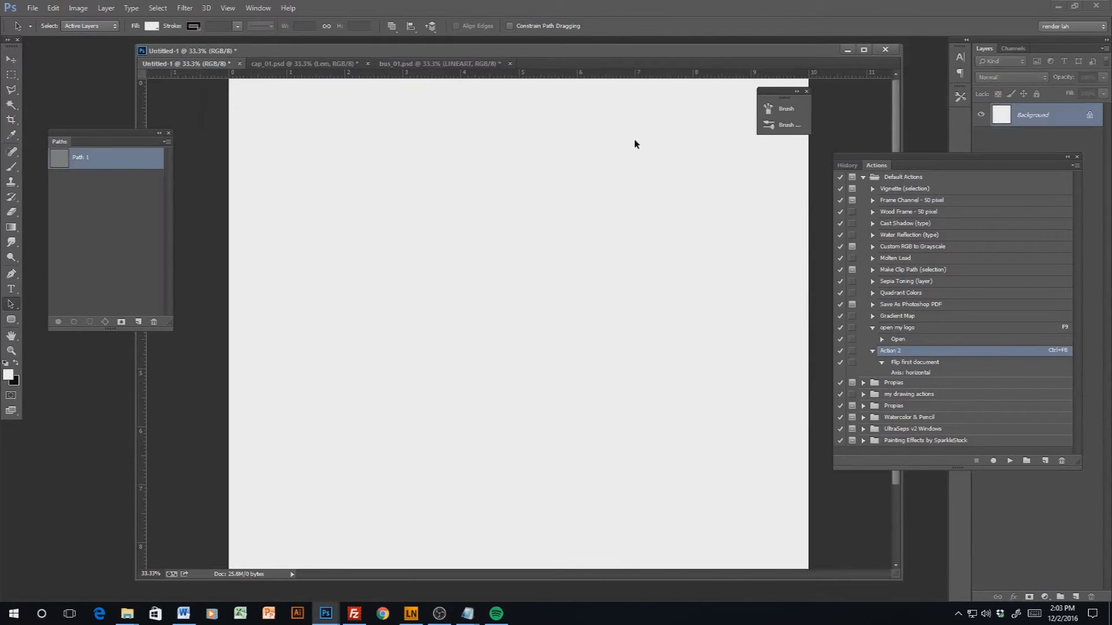
pyautogui.moveTo(1040, 154); pyautogui.dragTo(1037, 228)
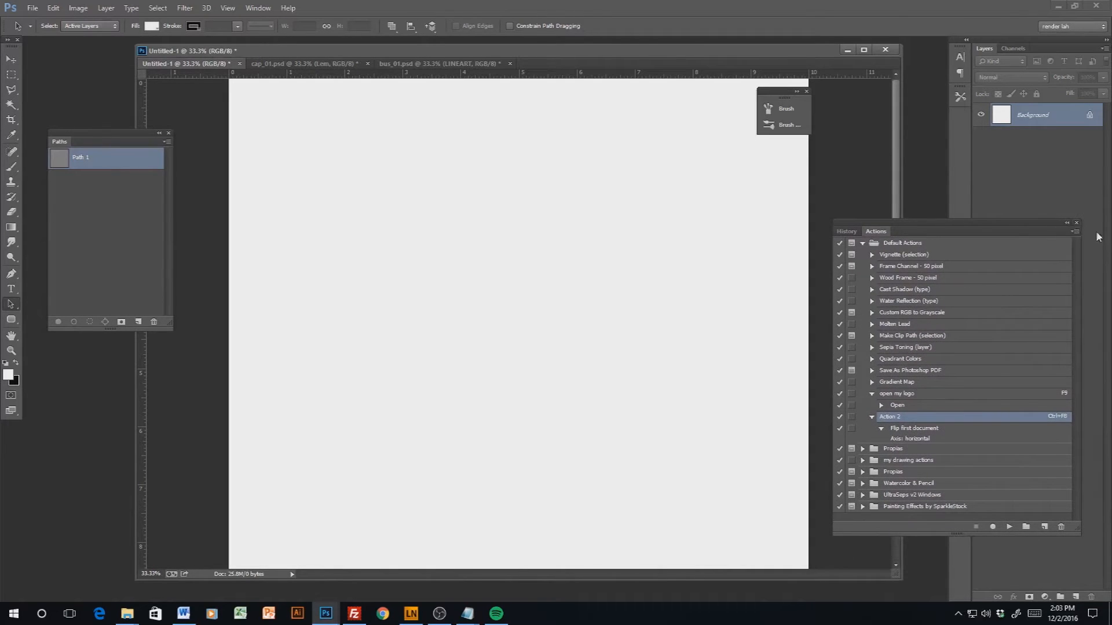
pyautogui.click(1076, 223)
pyautogui.click(1075, 597)
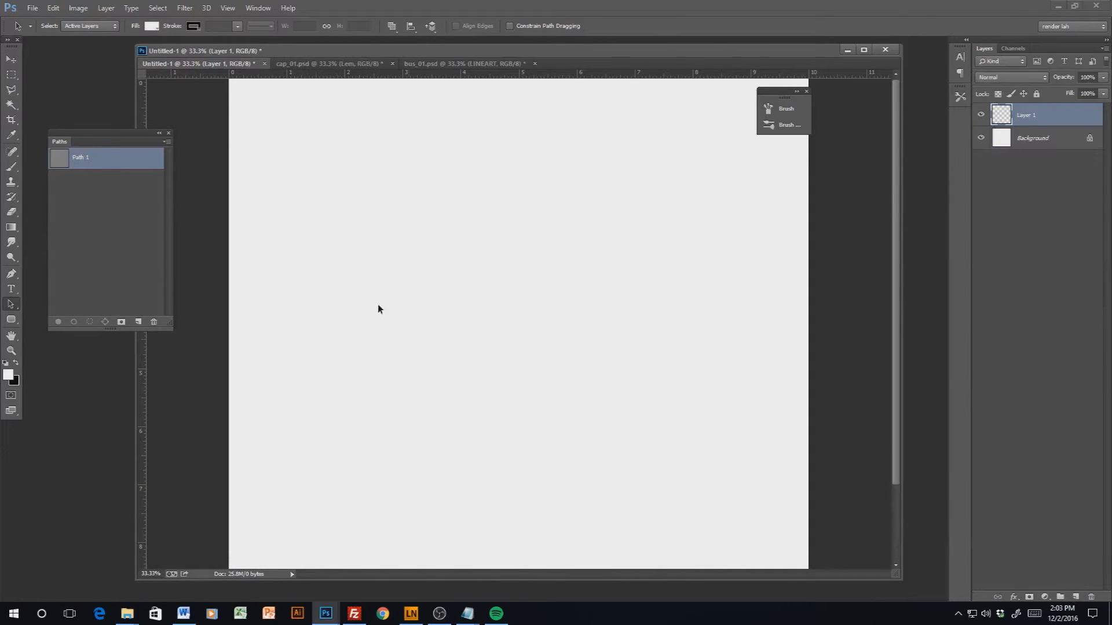
# Make black the foreground color and draw a wavy open path with smooth curves across the upper canvas using the Pen tool
pyautogui.click(16, 364)
pyautogui.click(11, 274)
pyautogui.click(278, 179)
pyautogui.moveTo(344, 145); pyautogui.dragTo(375, 163)
pyautogui.moveTo(408, 218); pyautogui.dragTo(453, 215)
pyautogui.moveTo(448, 156); pyautogui.dragTo(493, 156)
pyautogui.moveTo(501, 230); pyautogui.dragTo(542, 219)
pyautogui.moveTo(623, 155); pyautogui.dragTo(713, 153)
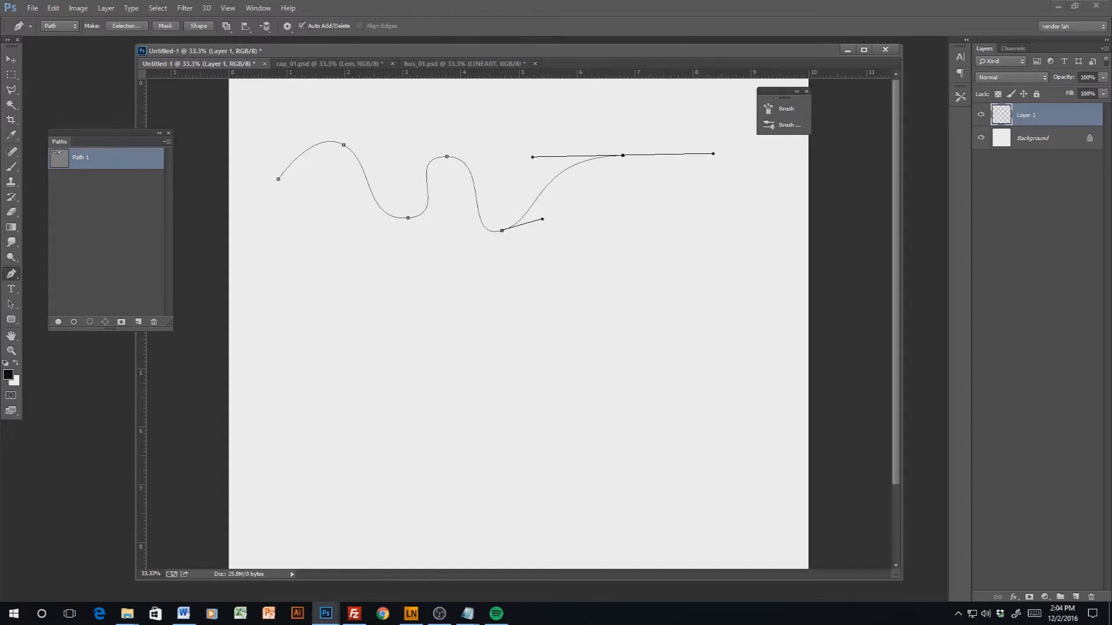
pyautogui.click(12, 304)
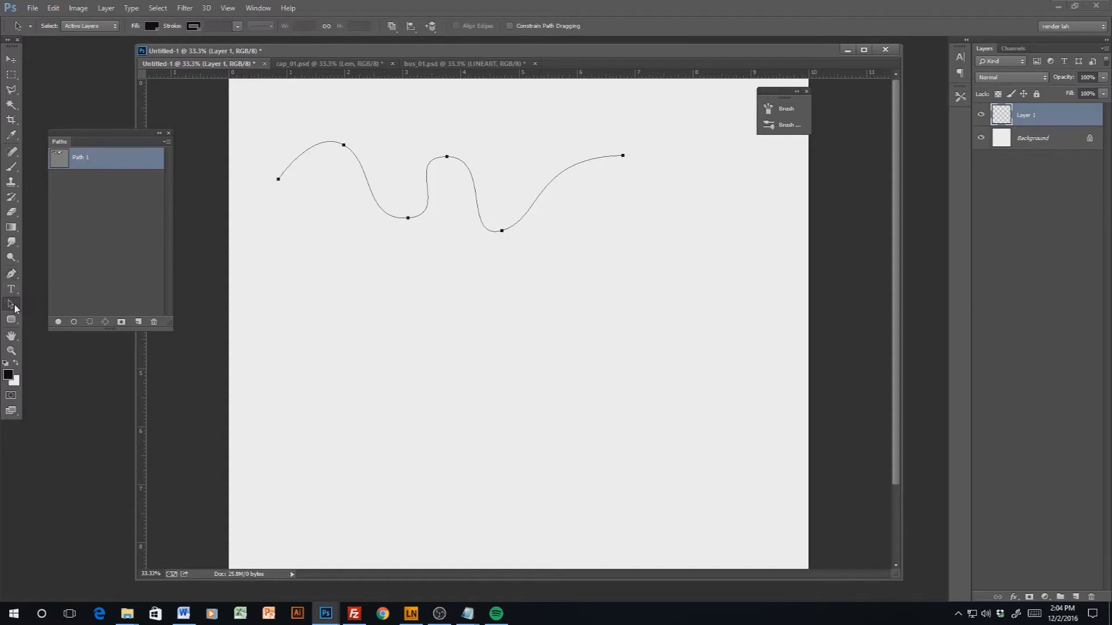
pyautogui.click(11, 274)
pyautogui.click(279, 234)
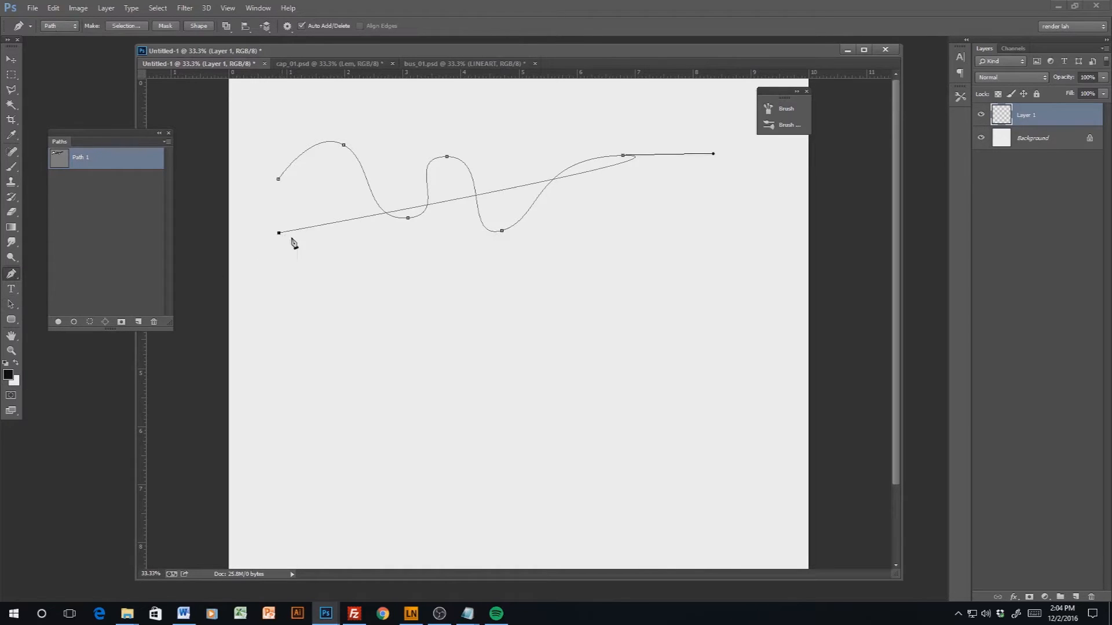
pyautogui.hotkey('ctrl', 'z')
pyautogui.press('a')
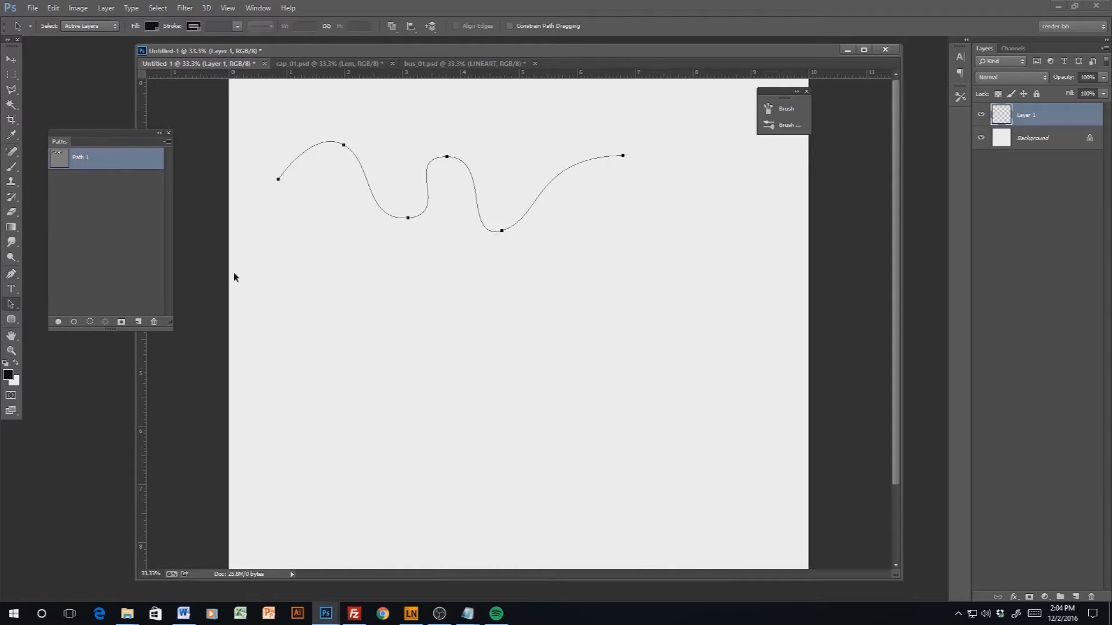
# Draw a second, separate open path below the first with the Pen tool, using straight segments followed by smooth curves
pyautogui.click(11, 273)
pyautogui.click(275, 231)
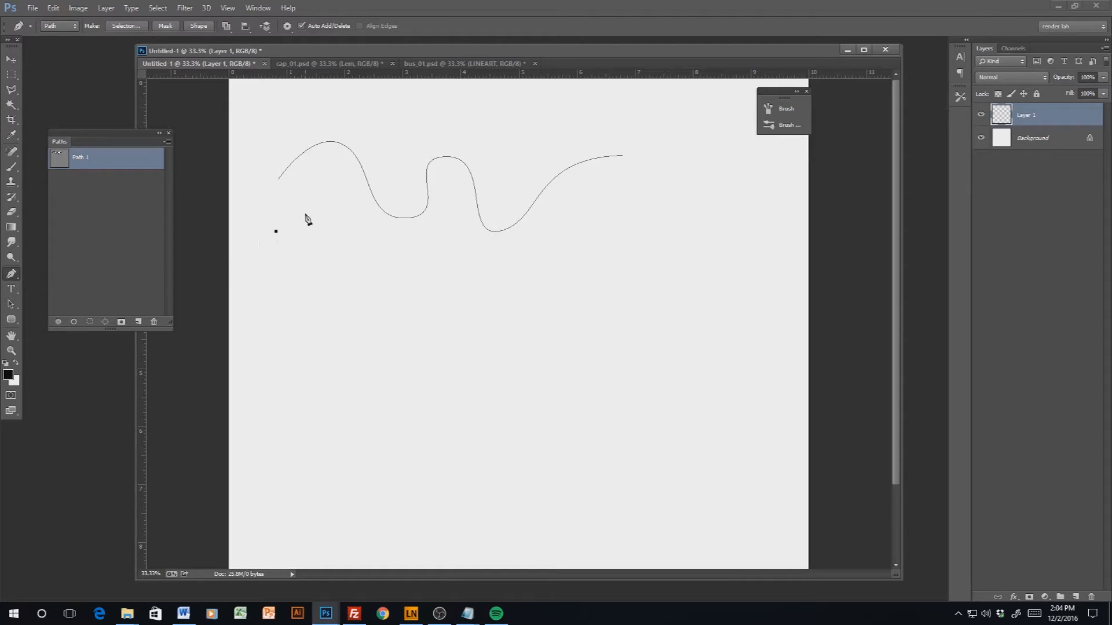
pyautogui.click(307, 204)
pyautogui.click(329, 203)
pyautogui.click(346, 245)
pyautogui.click(389, 253)
pyautogui.click(422, 246)
pyautogui.click(430, 227)
pyautogui.click(451, 240)
pyautogui.click(462, 255)
pyautogui.click(518, 250)
pyautogui.moveTo(556, 236); pyautogui.dragTo(580, 200)
pyautogui.moveTo(614, 232); pyautogui.dragTo(740, 216)
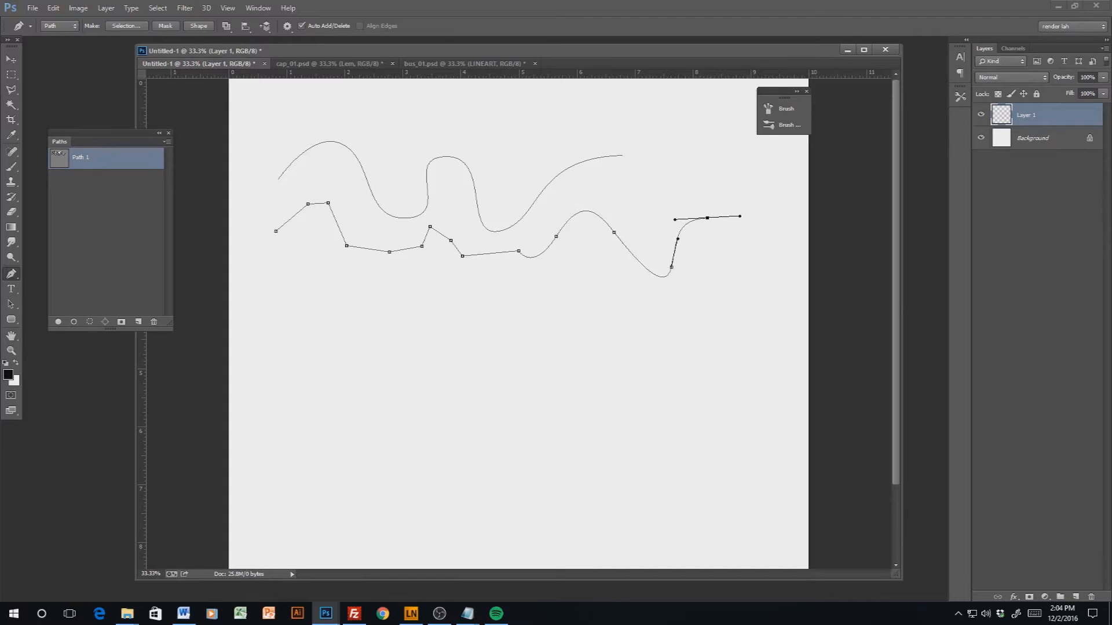
# Draw a circular path about 666 px in diameter with the Ellipse tool beneath the two open paths
pyautogui.click(16, 323)
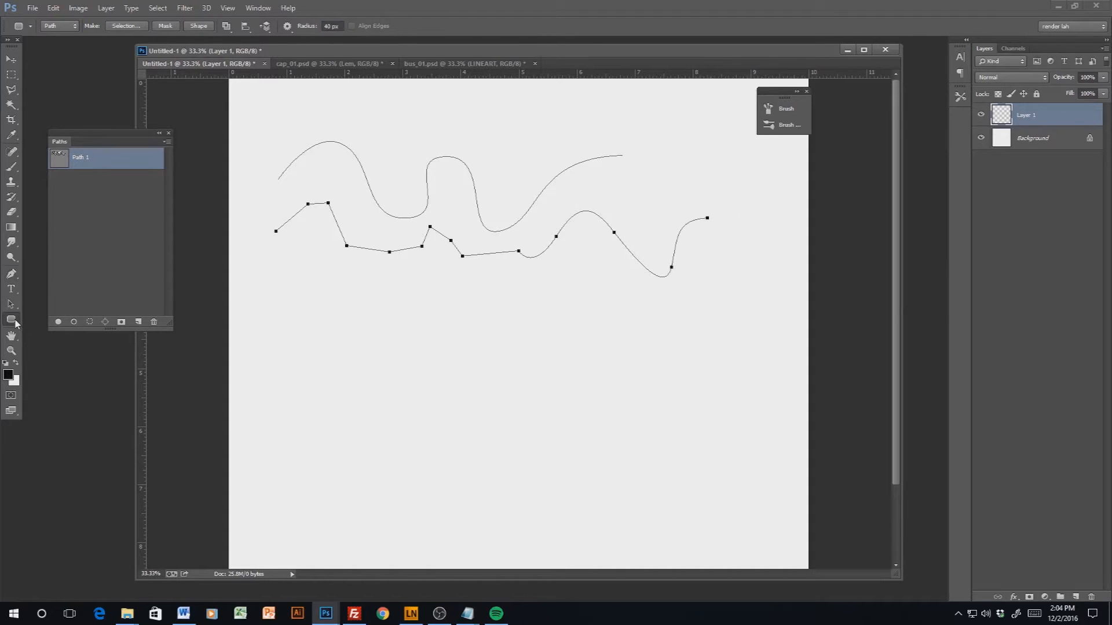
pyautogui.rightClick(16, 323)
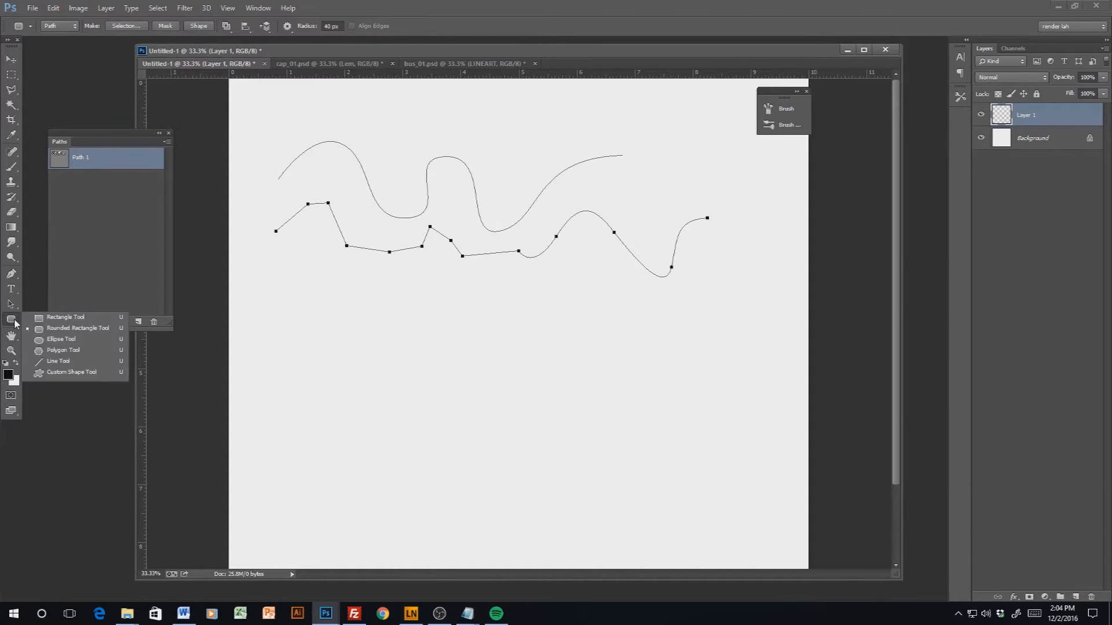
pyautogui.click(74, 340)
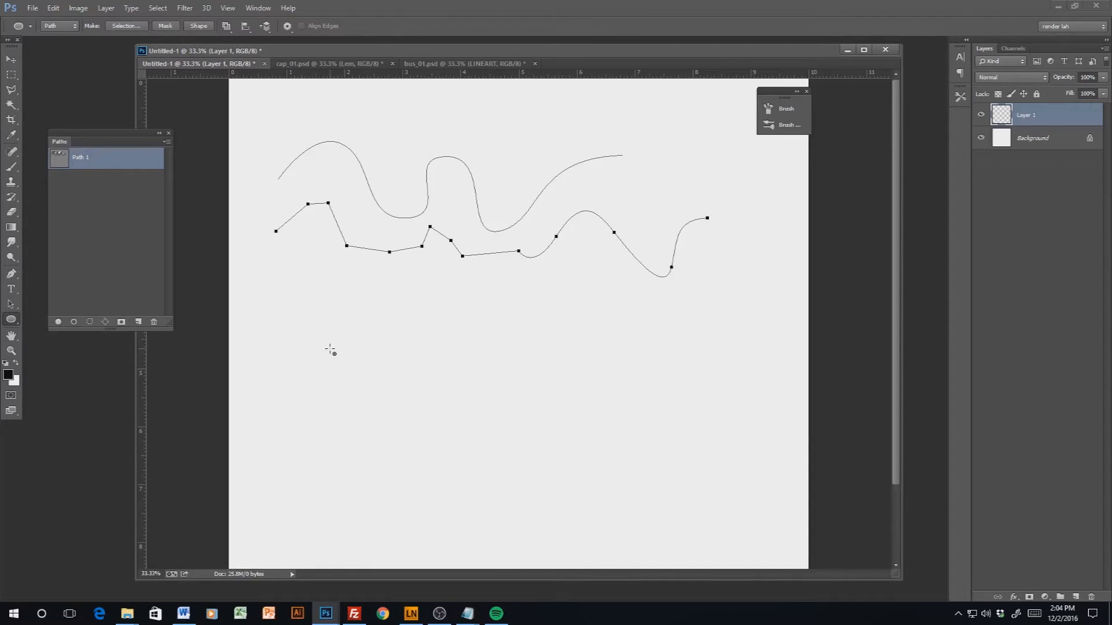
pyautogui.moveTo(330, 349); pyautogui.dragTo(434, 412)
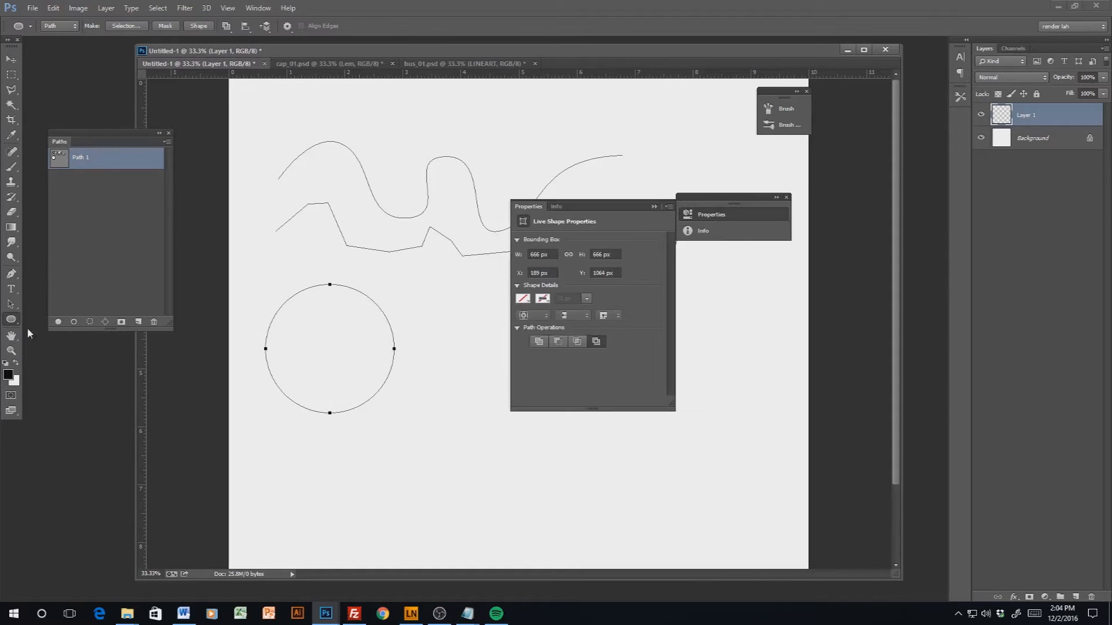
pyautogui.click(654, 206)
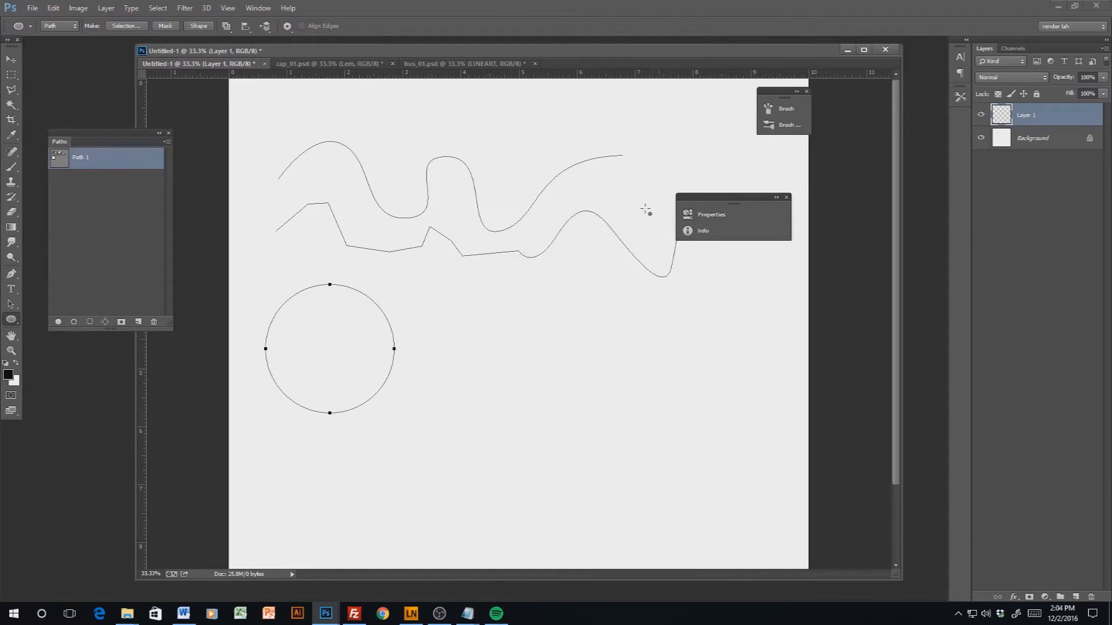
# Draw a rounded rectangle path about 1107 by 657 px with a 40 px corner radius beside the circle, and dismiss the shape properties
pyautogui.click(18, 321)
pyautogui.click(75, 329)
pyautogui.moveTo(469, 298); pyautogui.dragTo(684, 423)
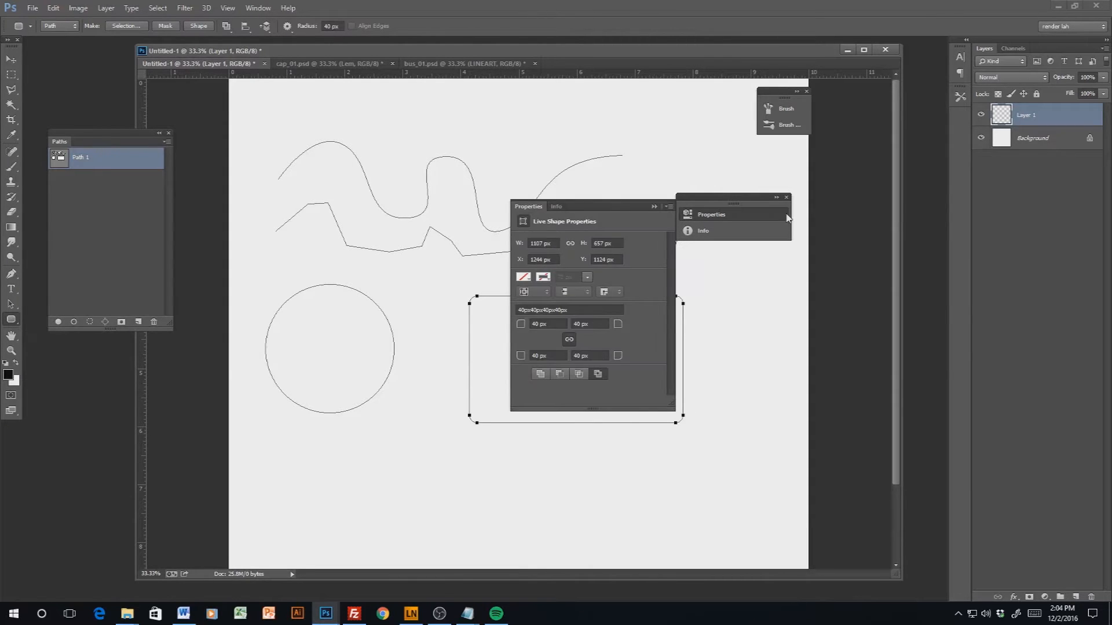
pyautogui.click(776, 198)
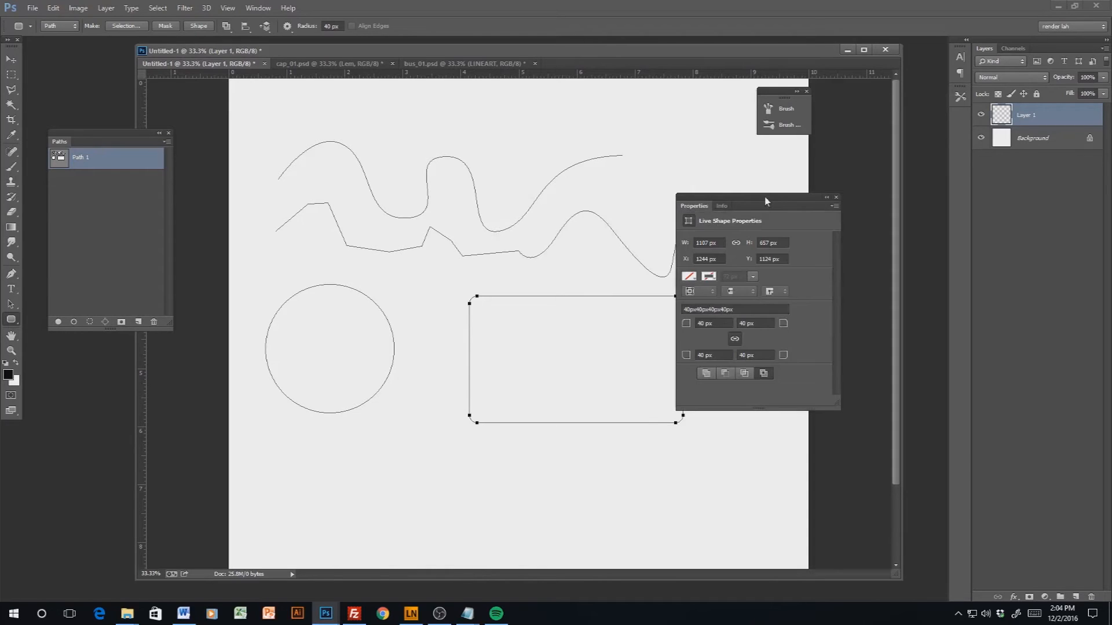
pyautogui.click(826, 198)
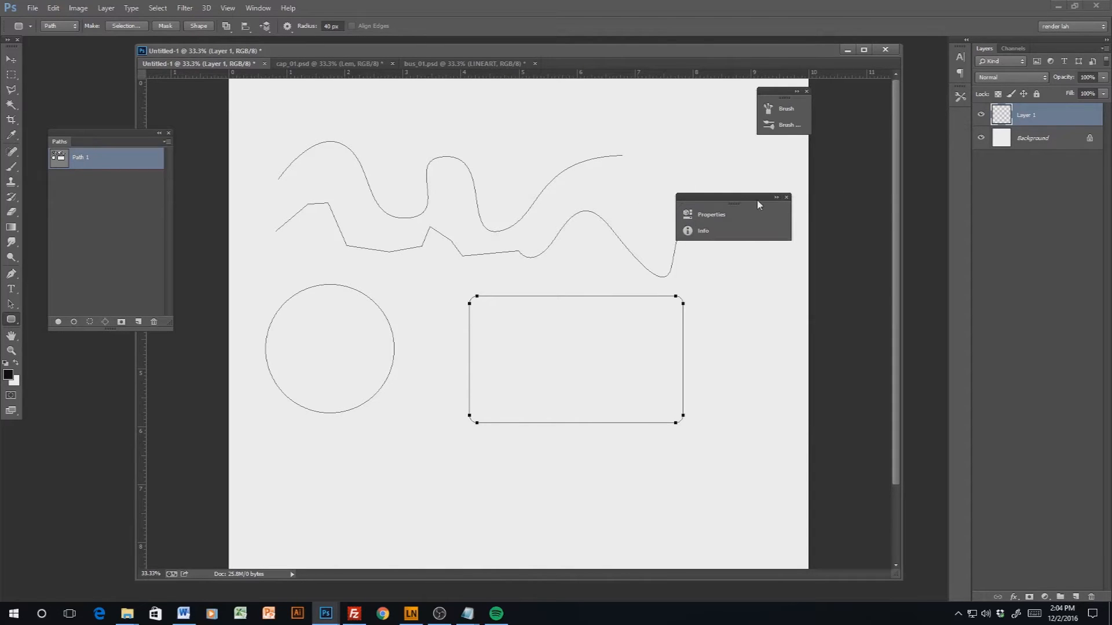
pyautogui.click(786, 198)
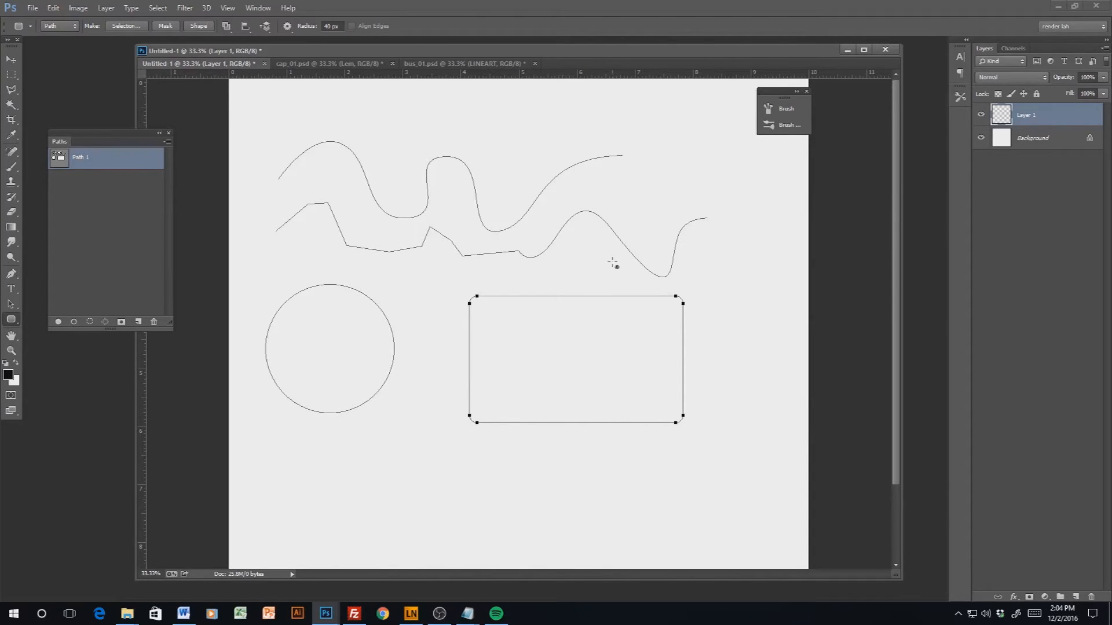
# Duplicate the smooth wavy path and place the copy directly above the original, near the canvas's upper edge
pyautogui.click(11, 304)
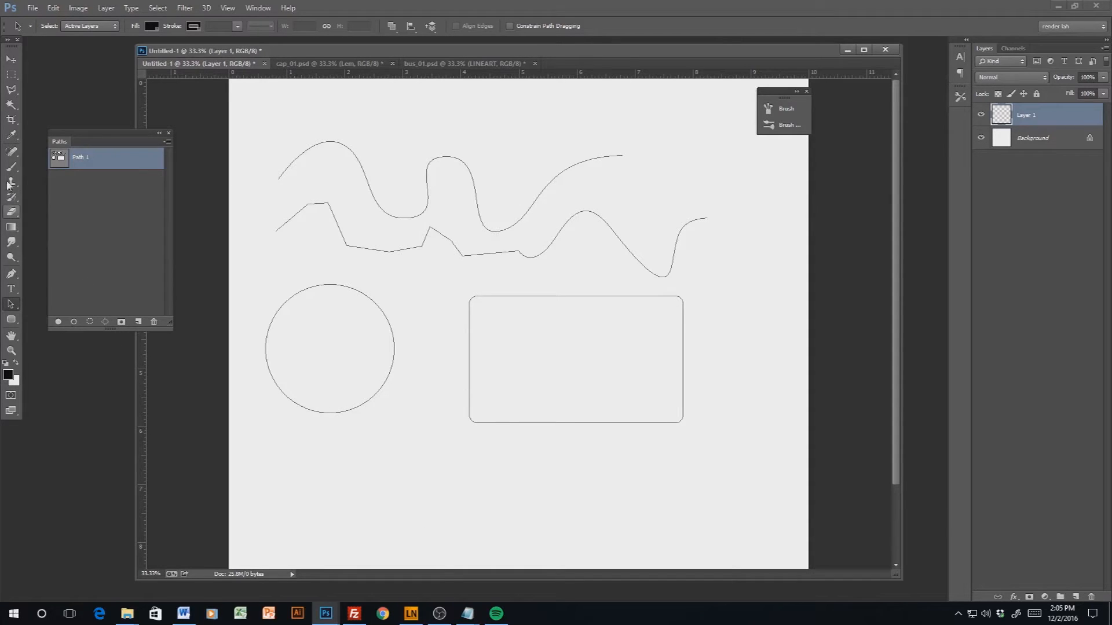
pyautogui.click(11, 166)
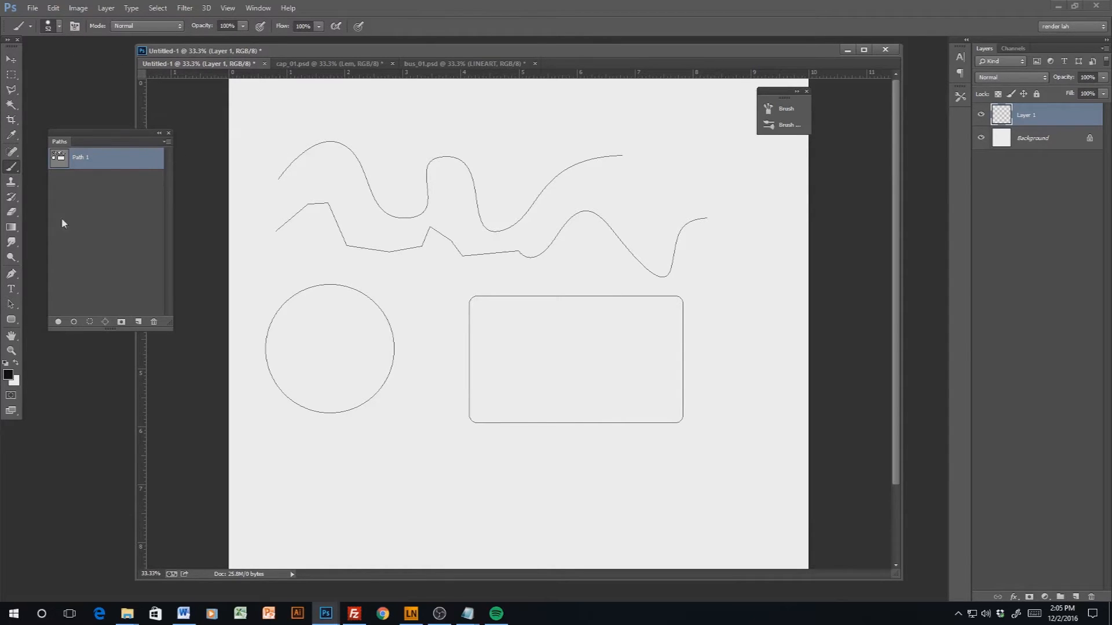
pyautogui.click(11, 304)
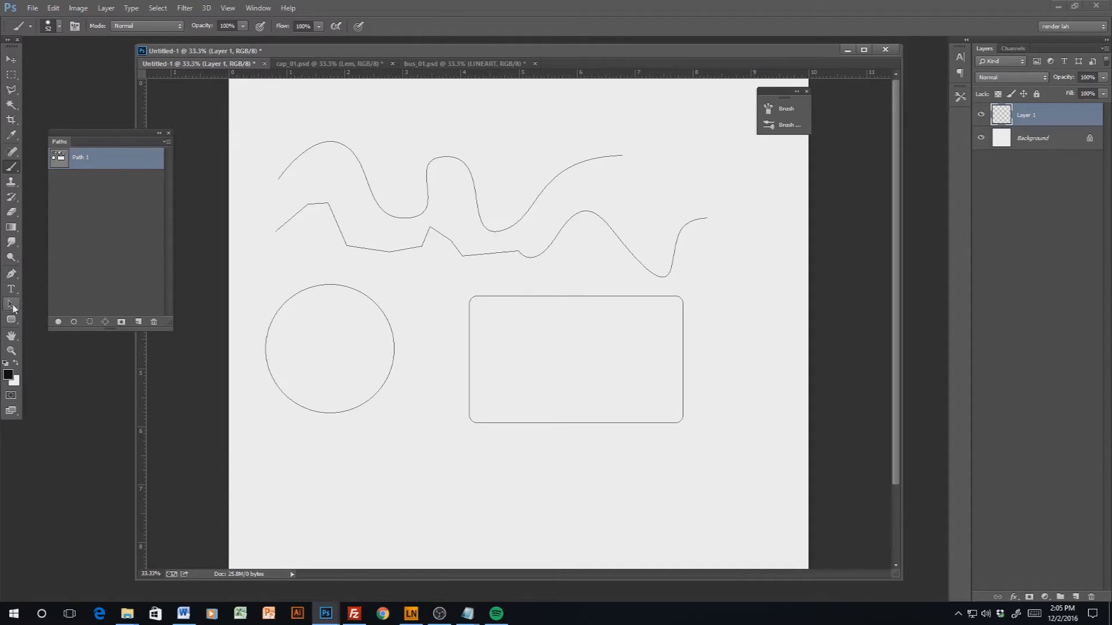
pyautogui.click(358, 163)
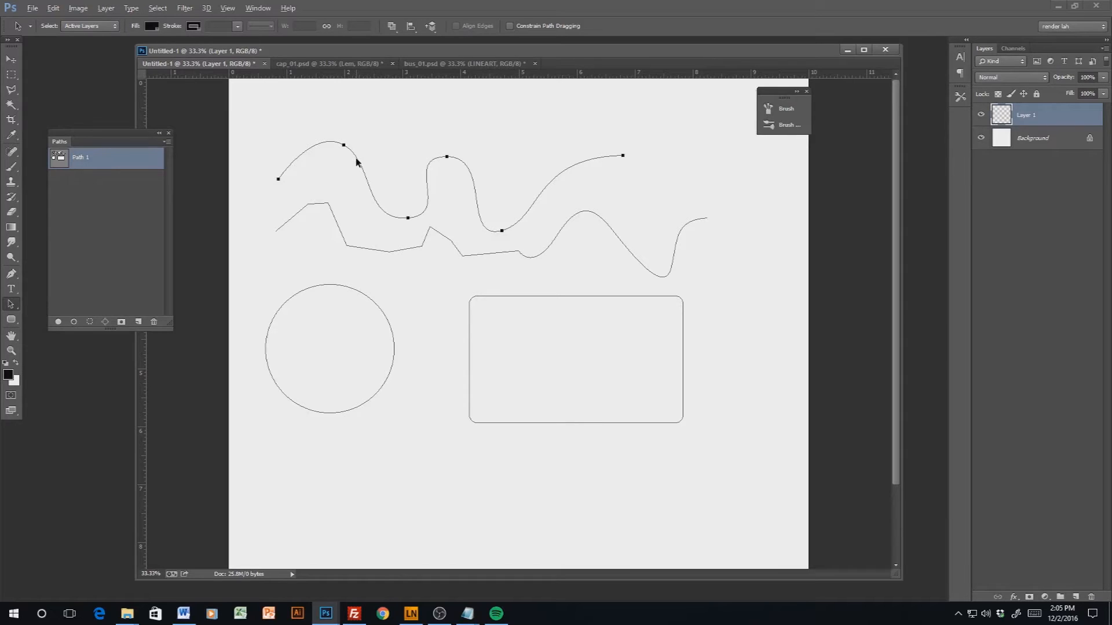
pyautogui.moveTo(357, 162); pyautogui.dragTo(354, 105)
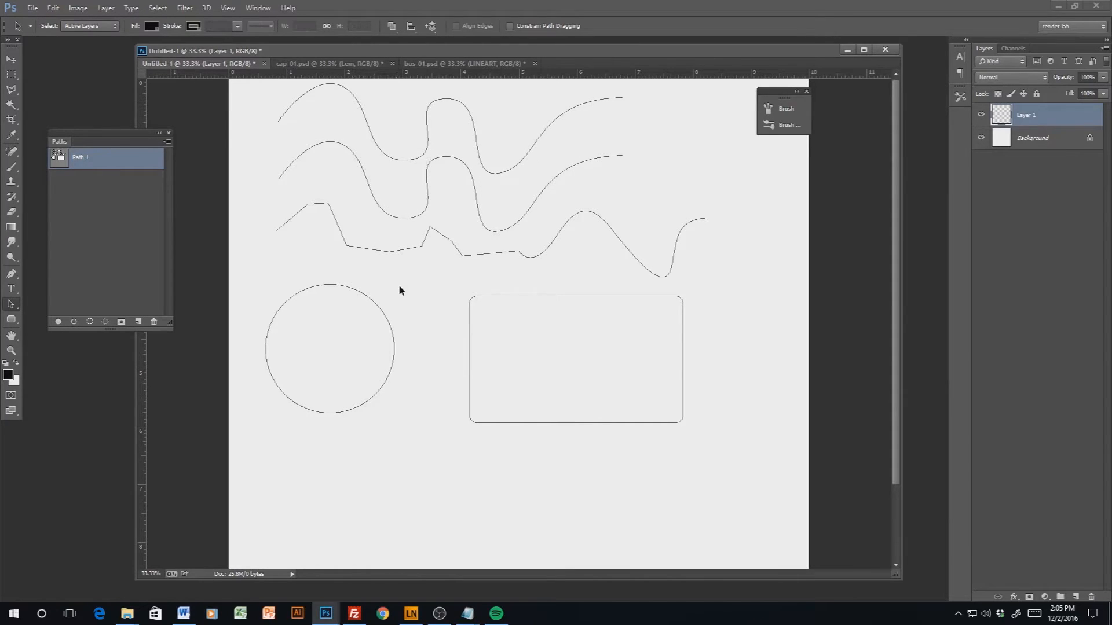
# Stroke the uppermost wavy subpath in black using the Brush tool, and deselect the path
pyautogui.rightClick(284, 115)
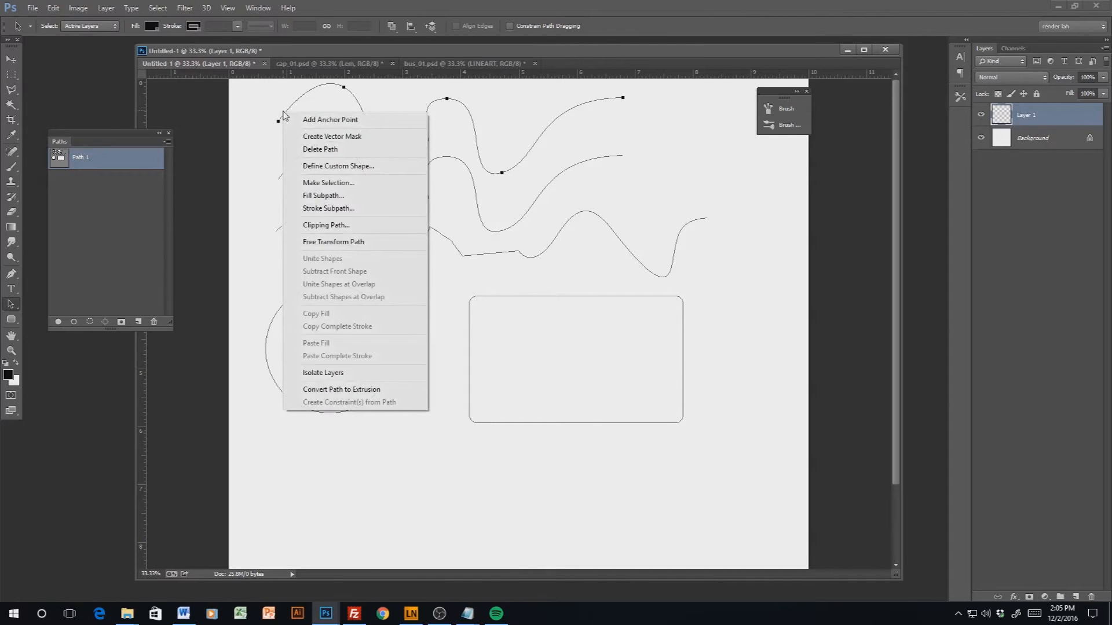
pyautogui.click(184, 142)
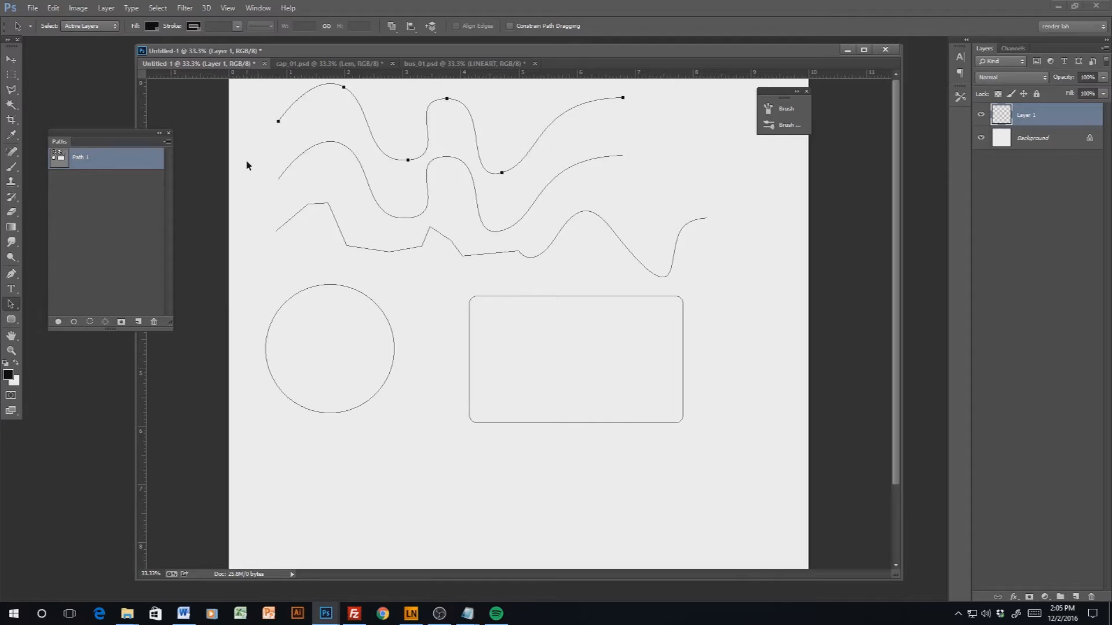
pyautogui.click(288, 147)
pyautogui.rightClick(285, 118)
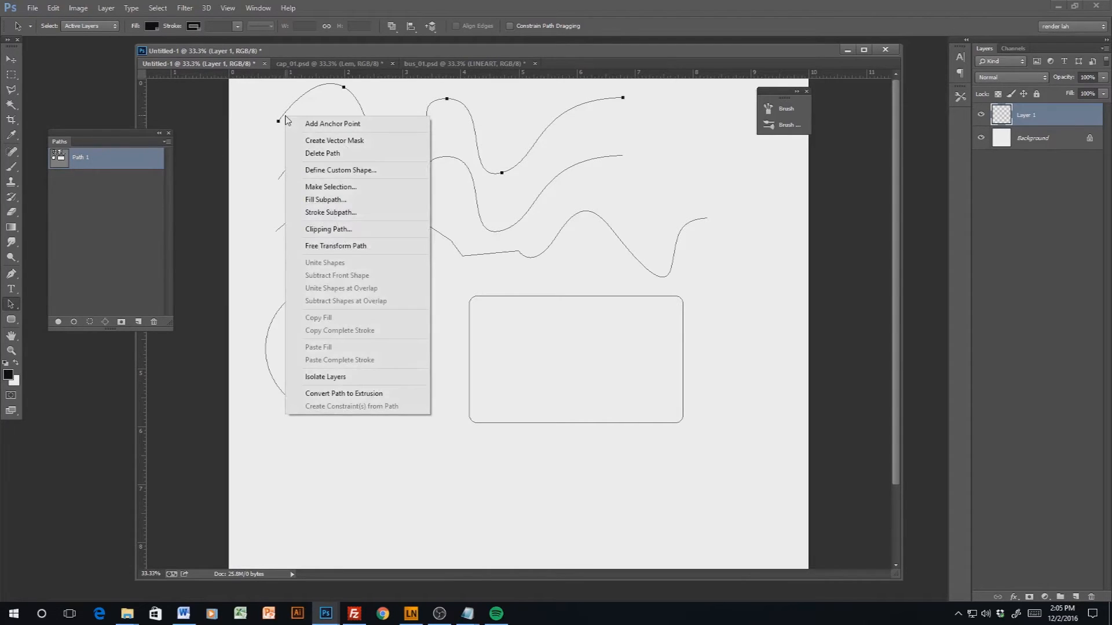
pyautogui.click(377, 218)
pyautogui.click(457, 170)
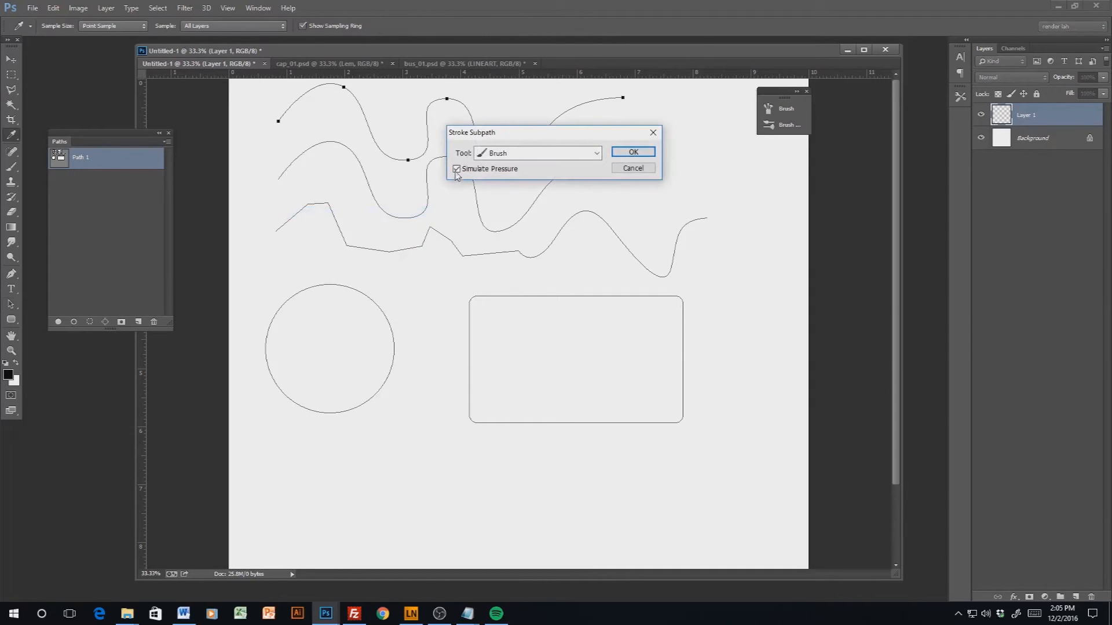
pyautogui.click(457, 169)
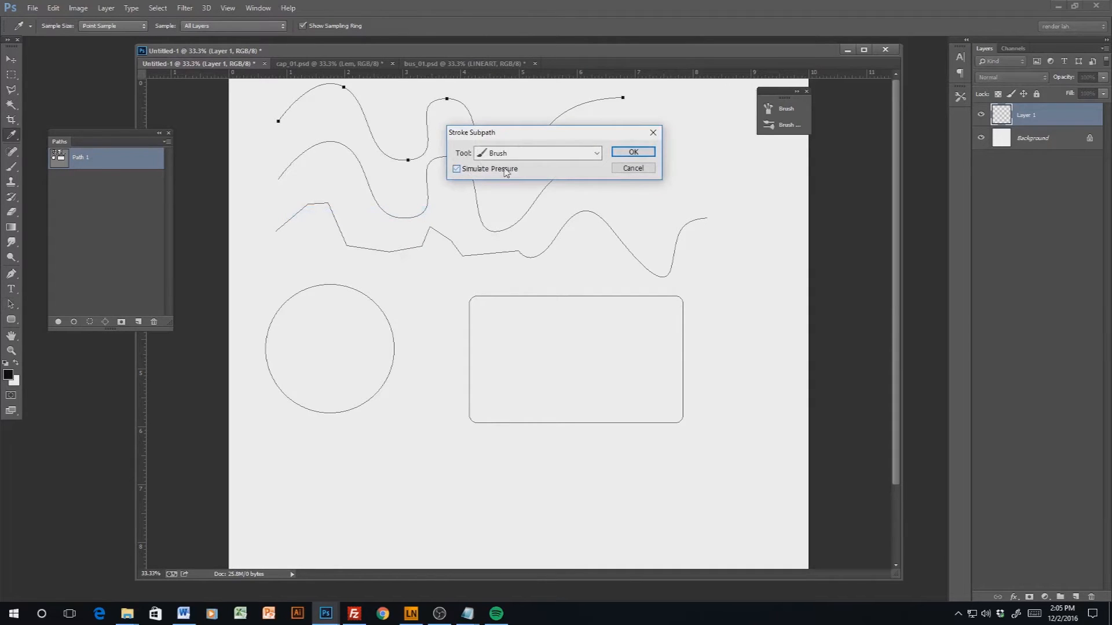
pyautogui.click(633, 152)
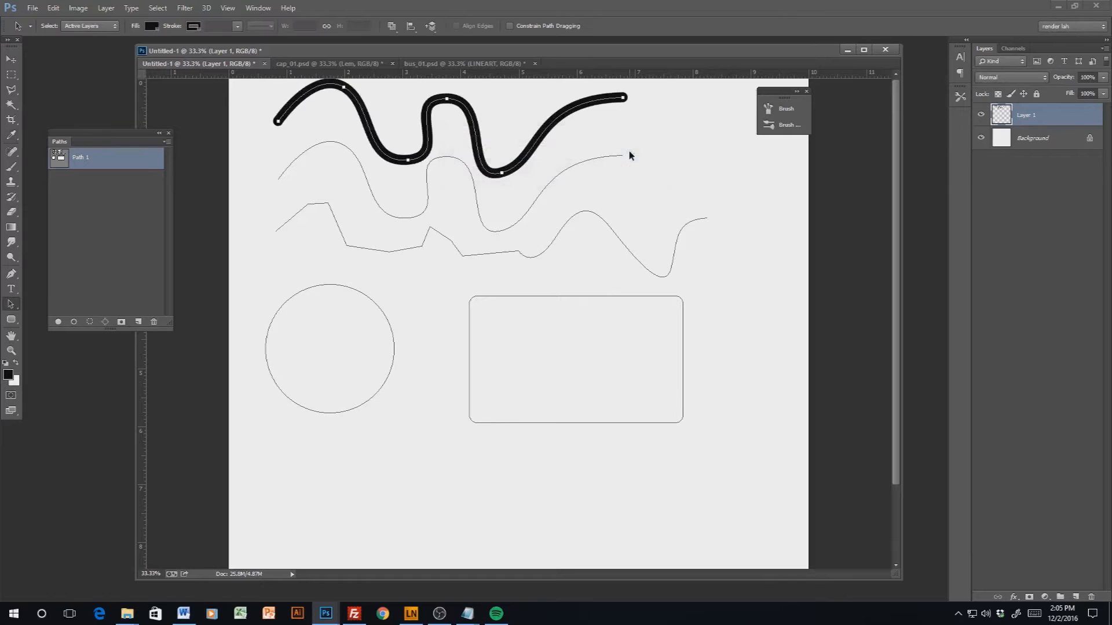
pyautogui.click(230, 283)
# Open the Brush settings beside the canvas and activate the Brush tool with the unstroked smooth wavy path selected
pyautogui.click(11, 166)
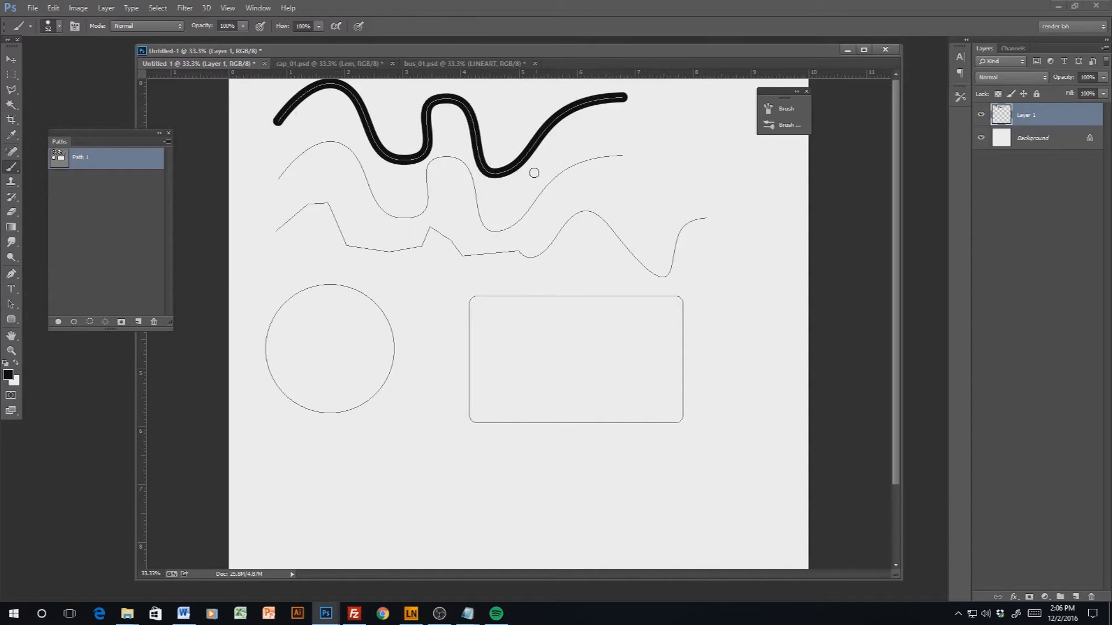
pyautogui.click(10, 304)
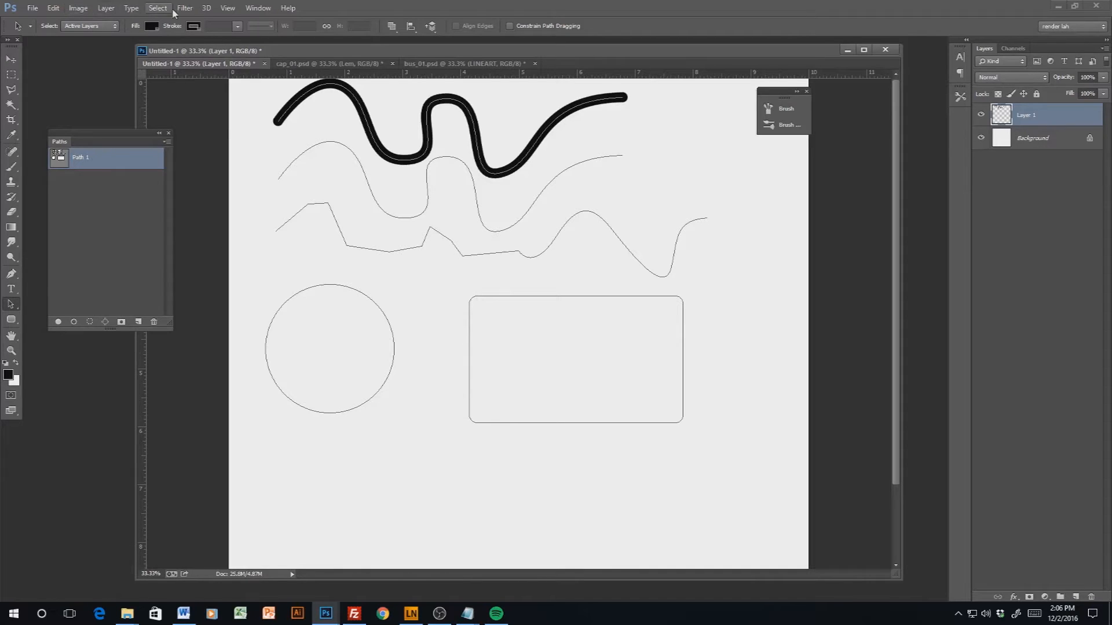
pyautogui.click(258, 8)
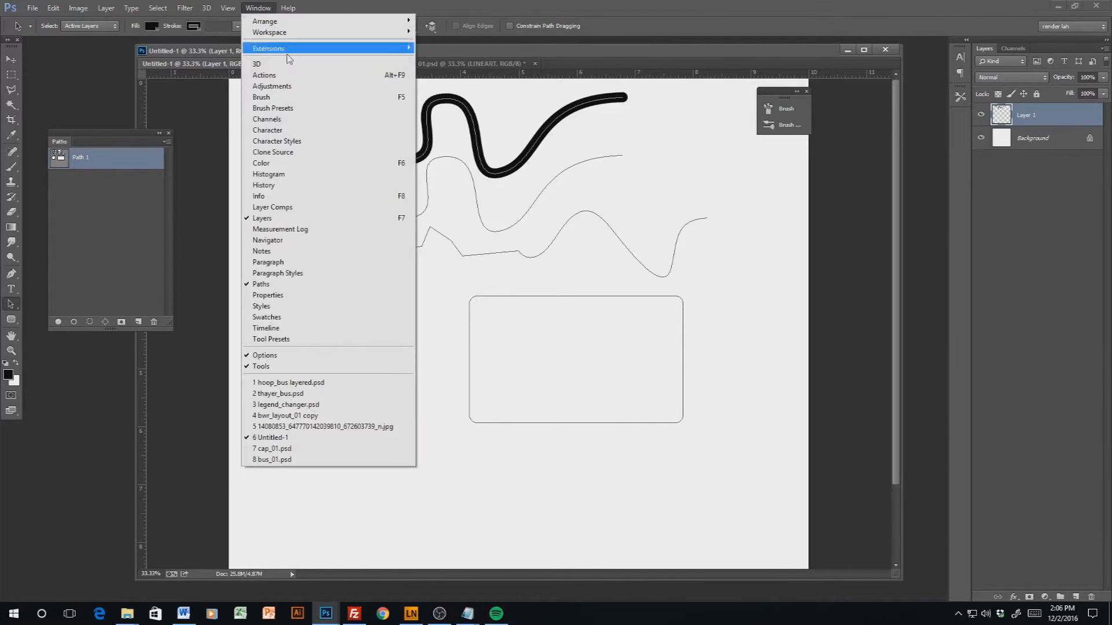
pyautogui.click(327, 99)
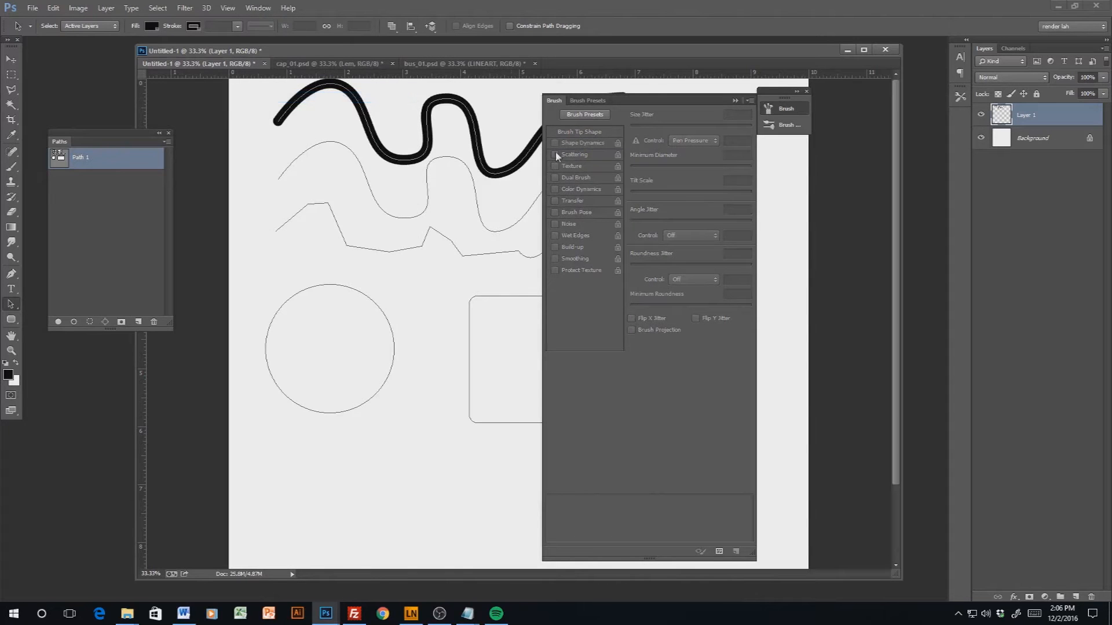
pyautogui.moveTo(633, 107); pyautogui.dragTo(882, 113)
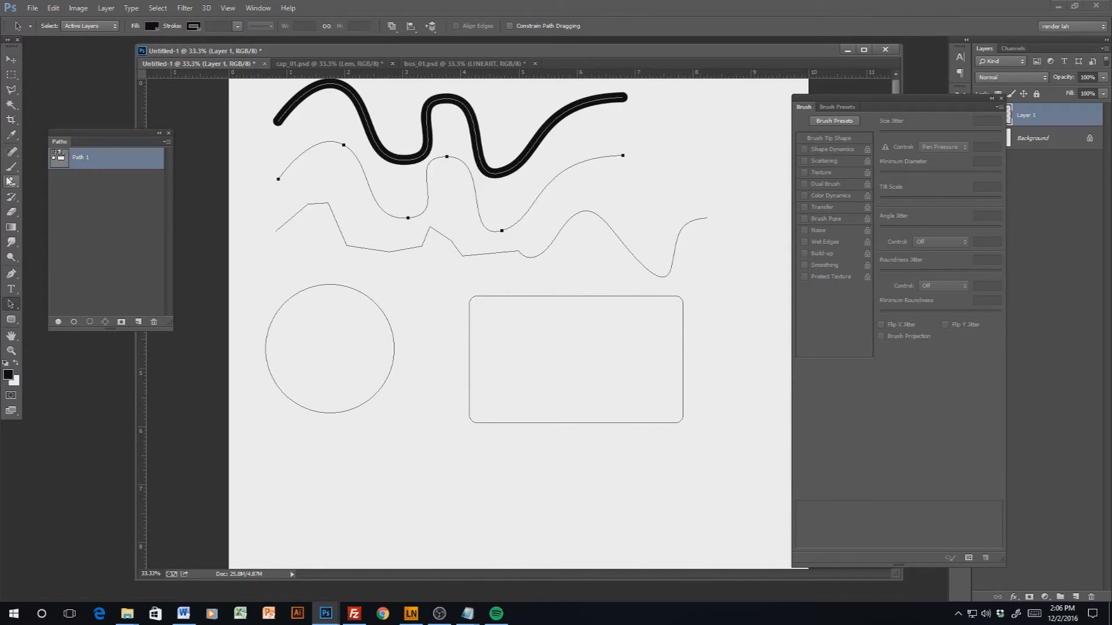
pyautogui.click(10, 168)
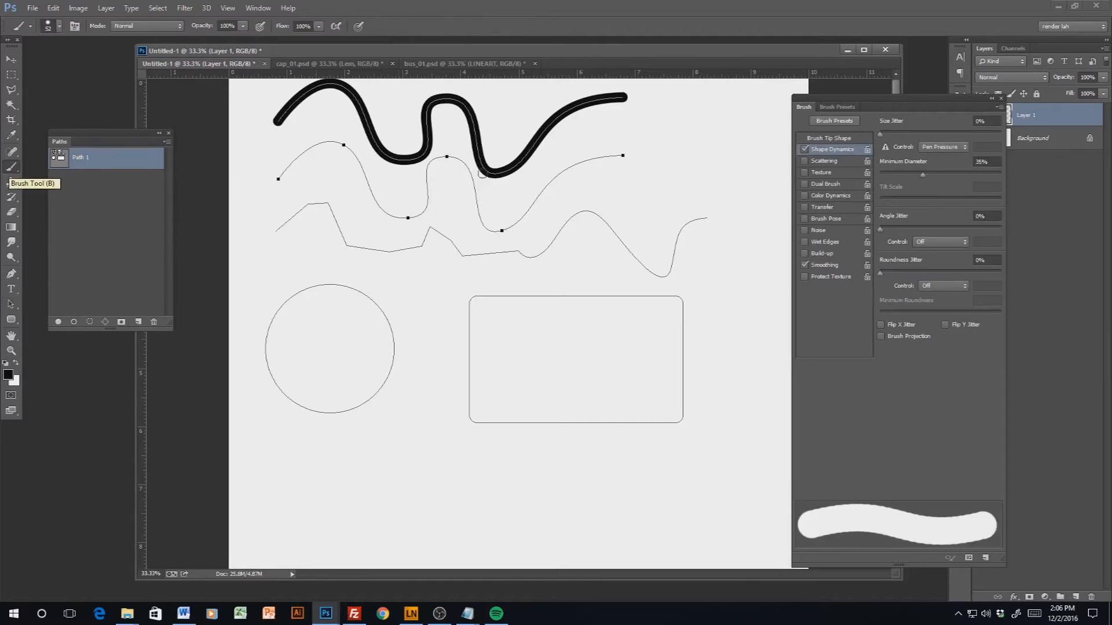
# Adjust the Minimum Diameter in the brush's Shape Dynamics with size controlled by Pen Pressure, and close the Brush settings
pyautogui.click(805, 150)
pyautogui.moveTo(925, 178); pyautogui.dragTo(942, 178)
pyautogui.click(1001, 98)
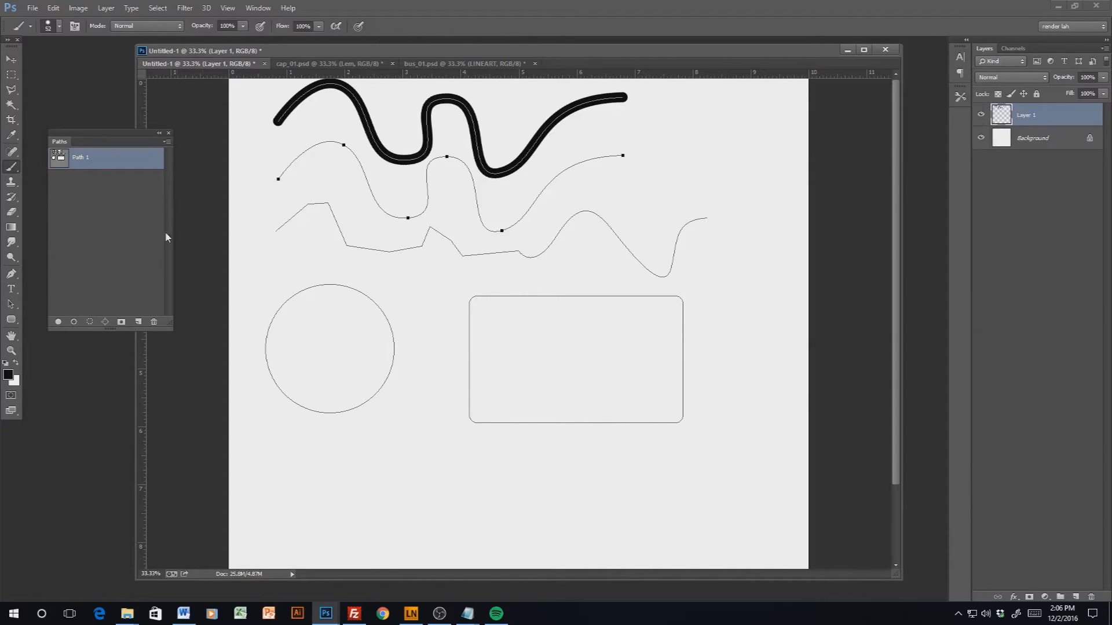
# Stroke the selected smooth wavy subpath using the Brush with Simulate Pressure on, and deselect the path
pyautogui.click(11, 305)
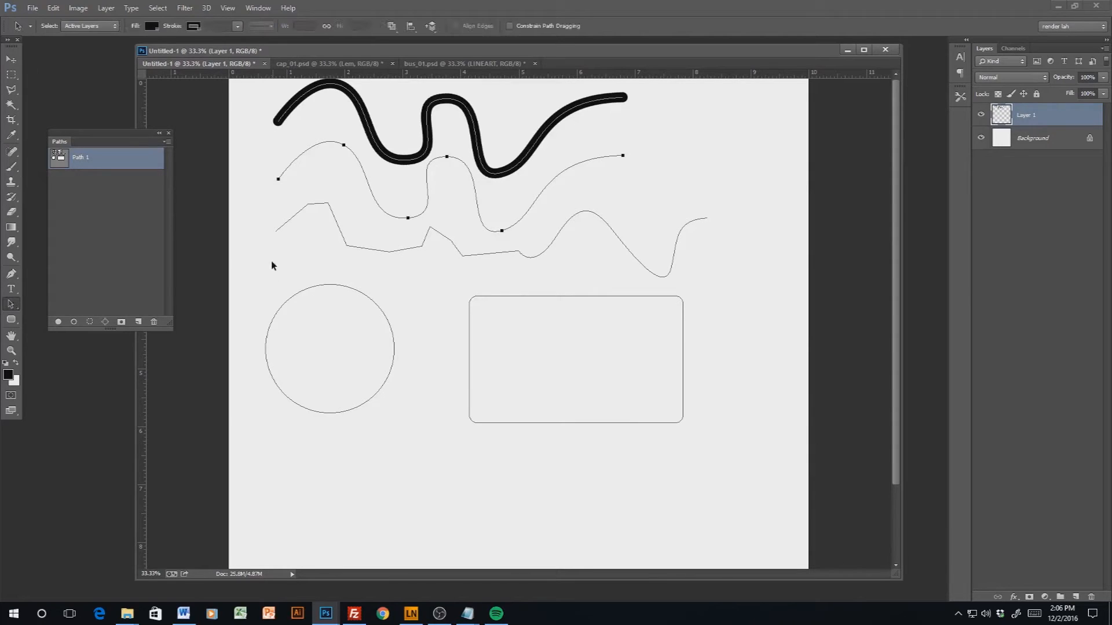
pyautogui.rightClick(356, 160)
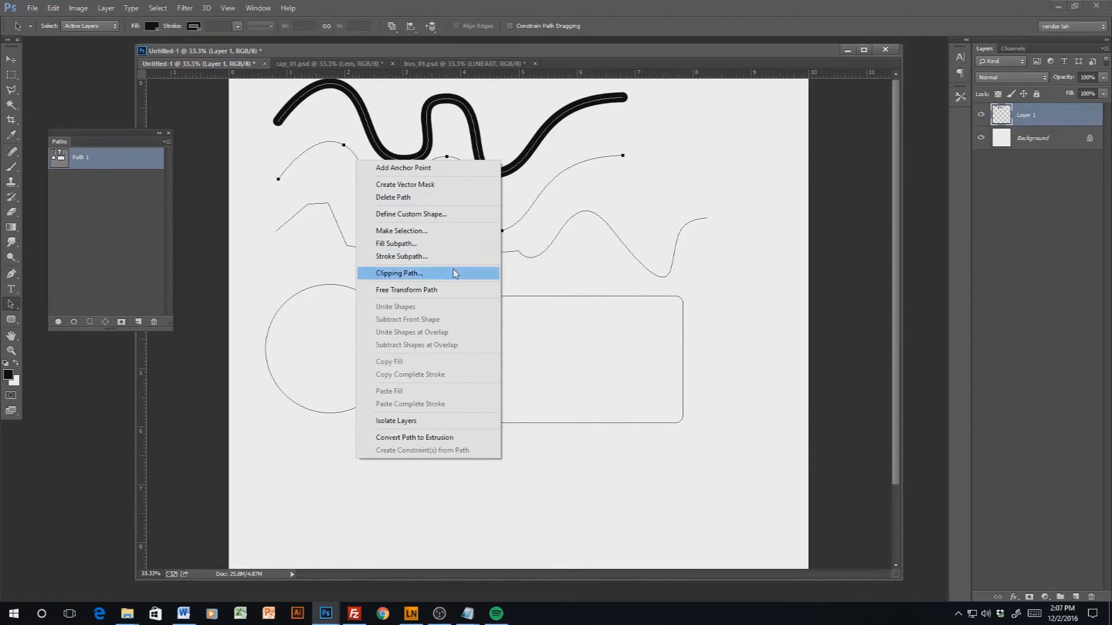
pyautogui.click(440, 258)
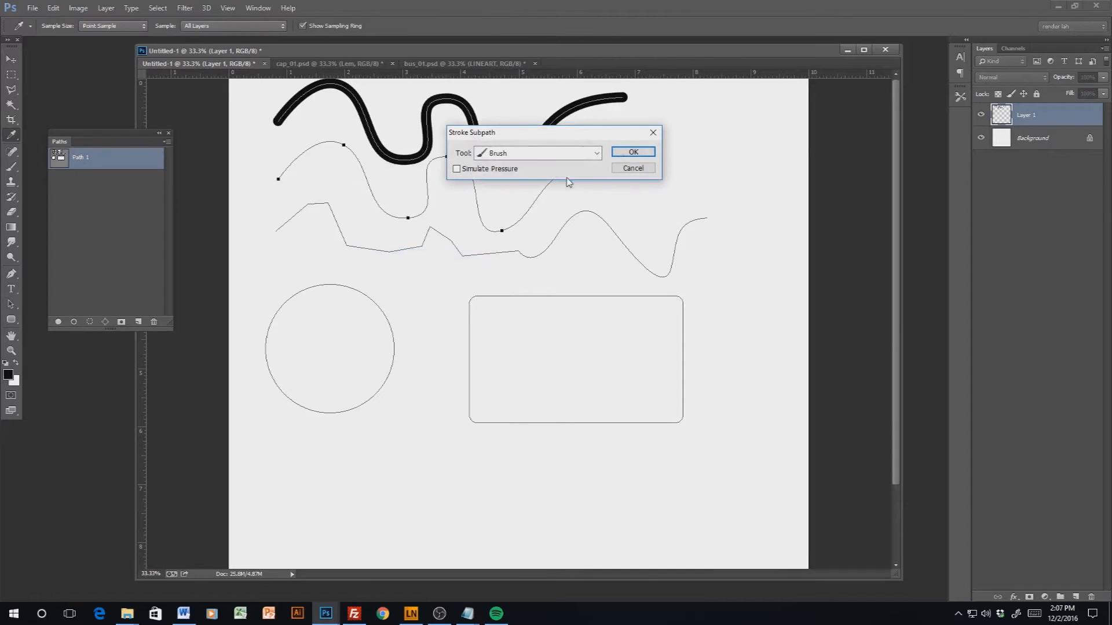
pyautogui.click(596, 153)
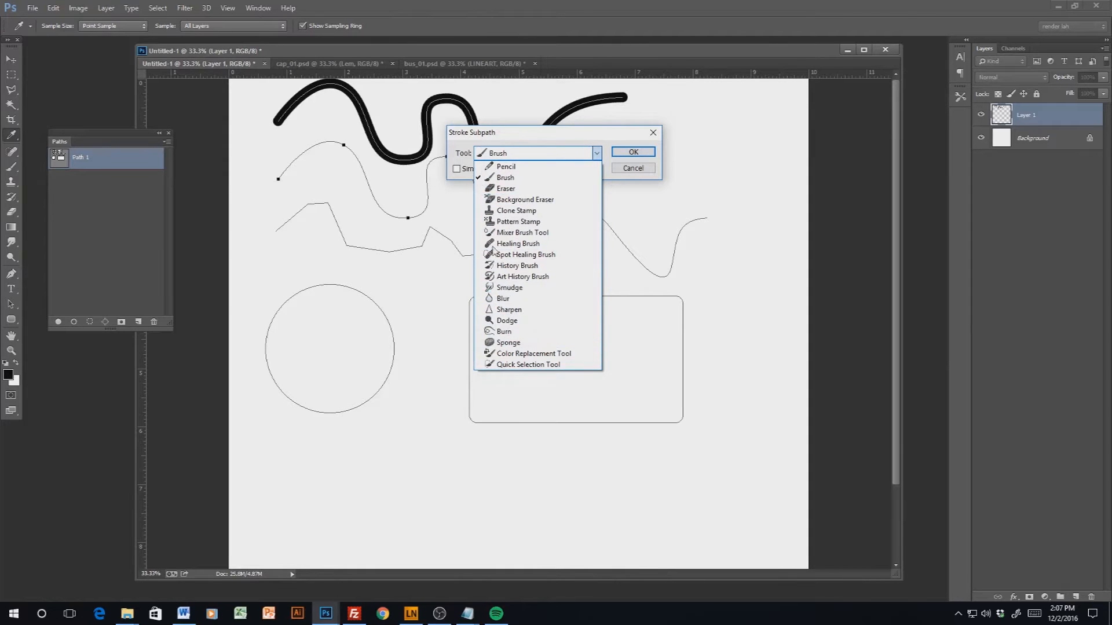
pyautogui.click(506, 177)
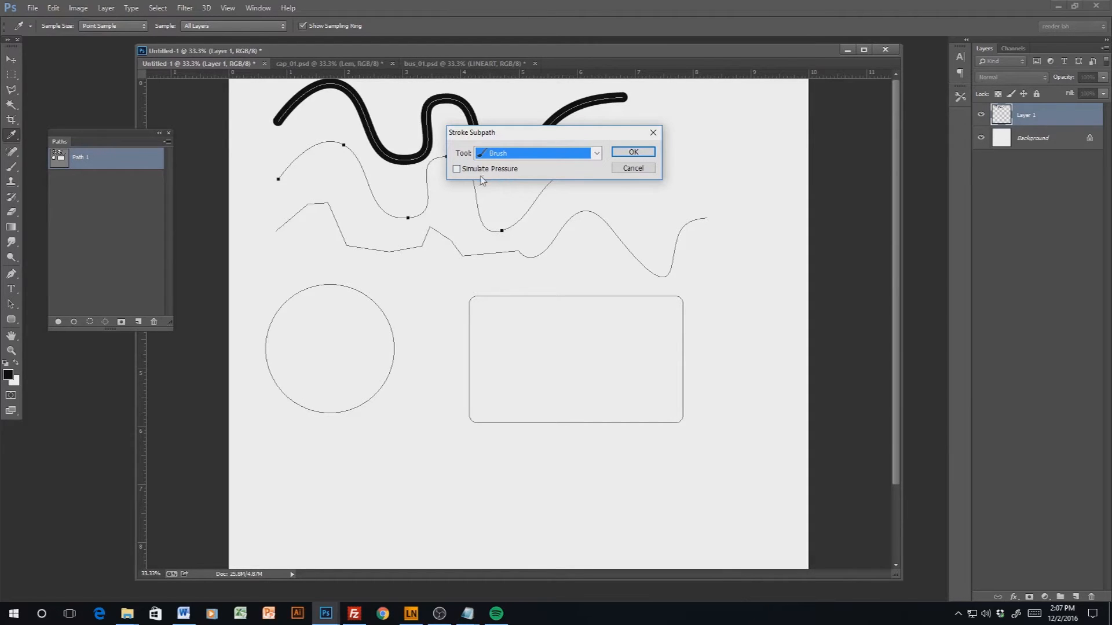
pyautogui.click(456, 169)
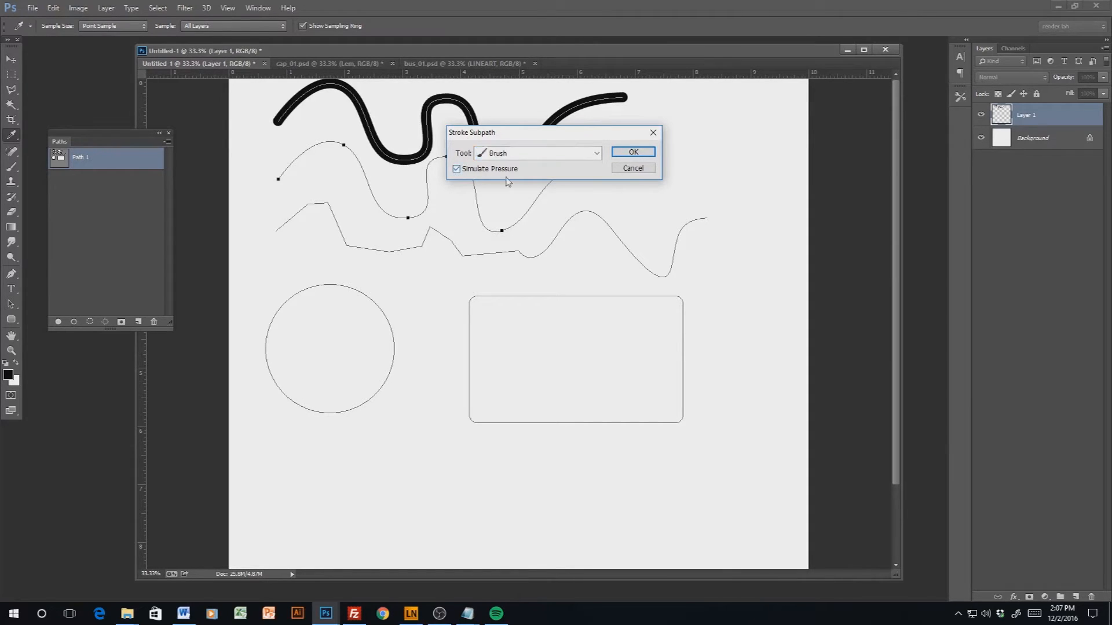
pyautogui.click(623, 152)
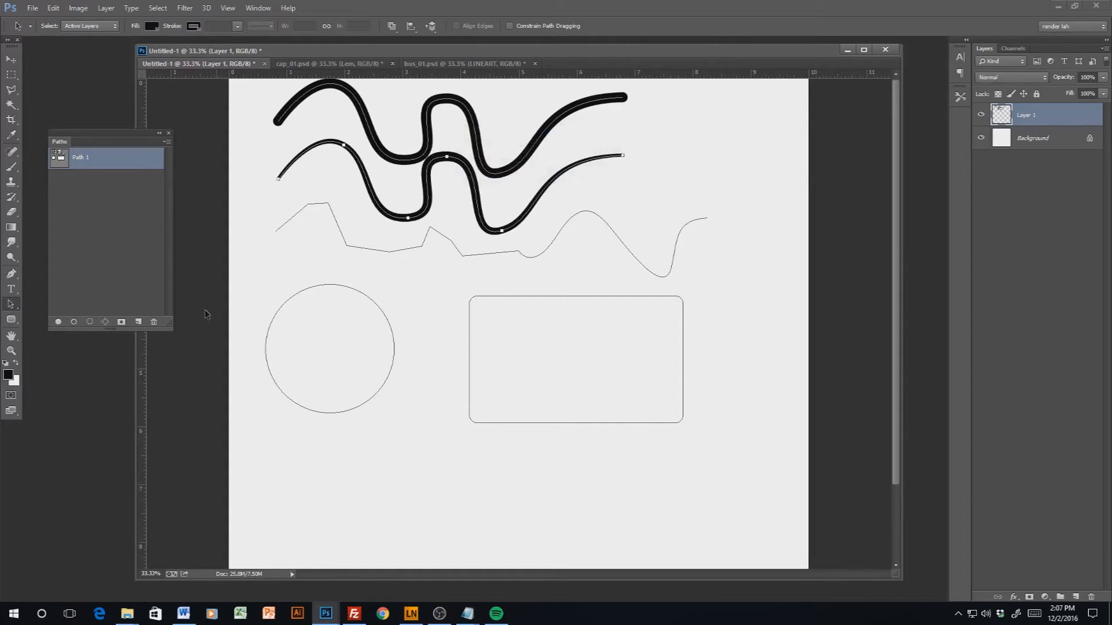
pyautogui.click(120, 281)
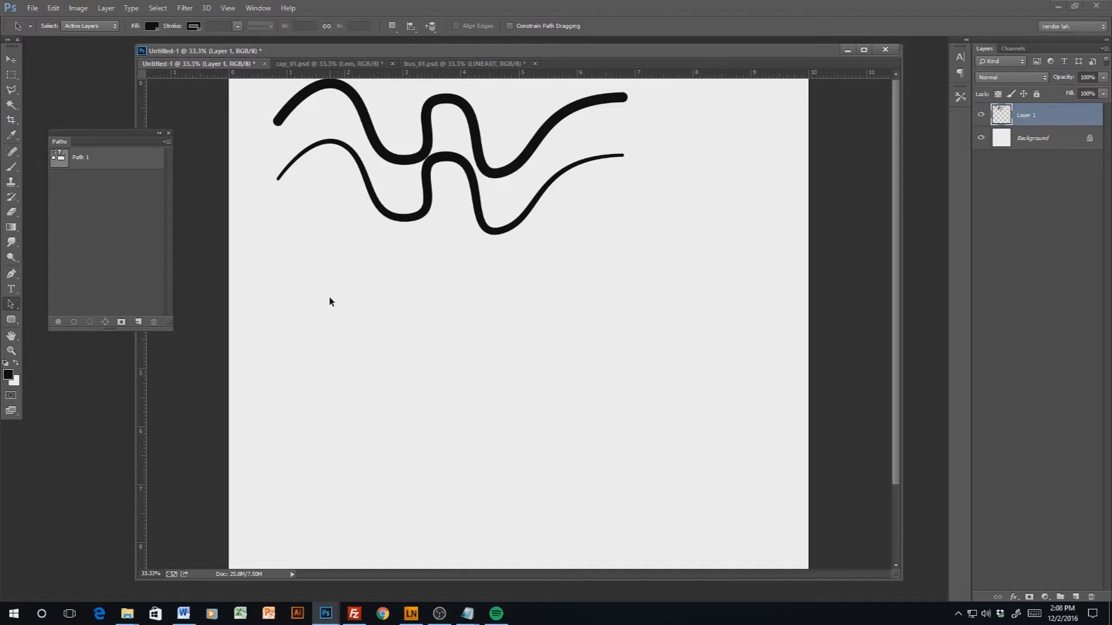
# Try to rename the saved Path 1 as fred
pyautogui.click(147, 158)
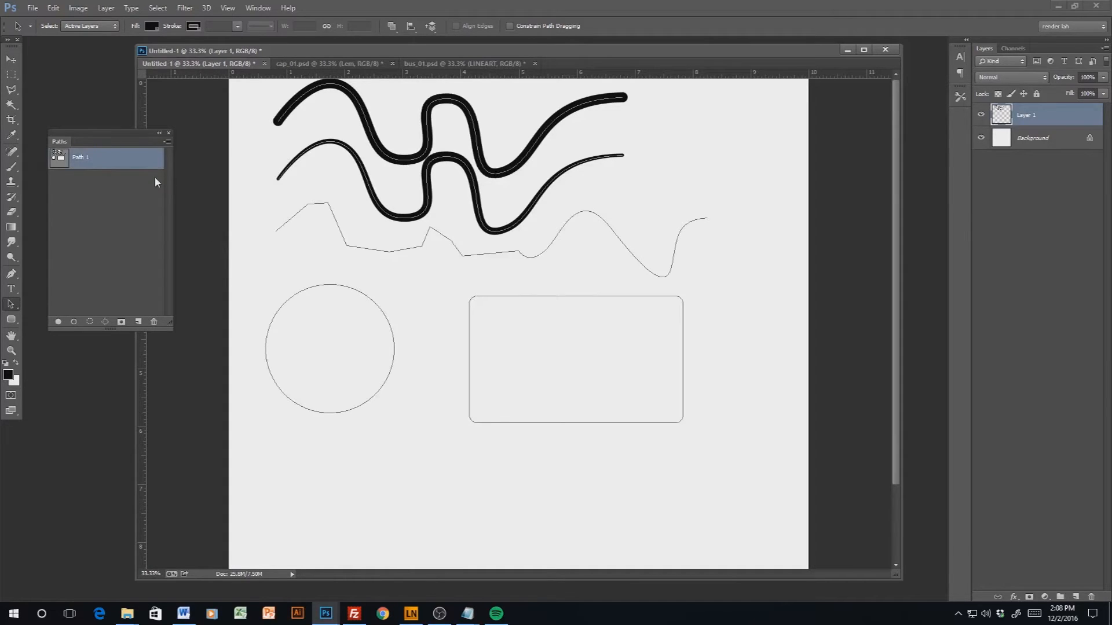
pyautogui.click(365, 249)
pyautogui.doubleClick(81, 158)
pyautogui.click(99, 200)
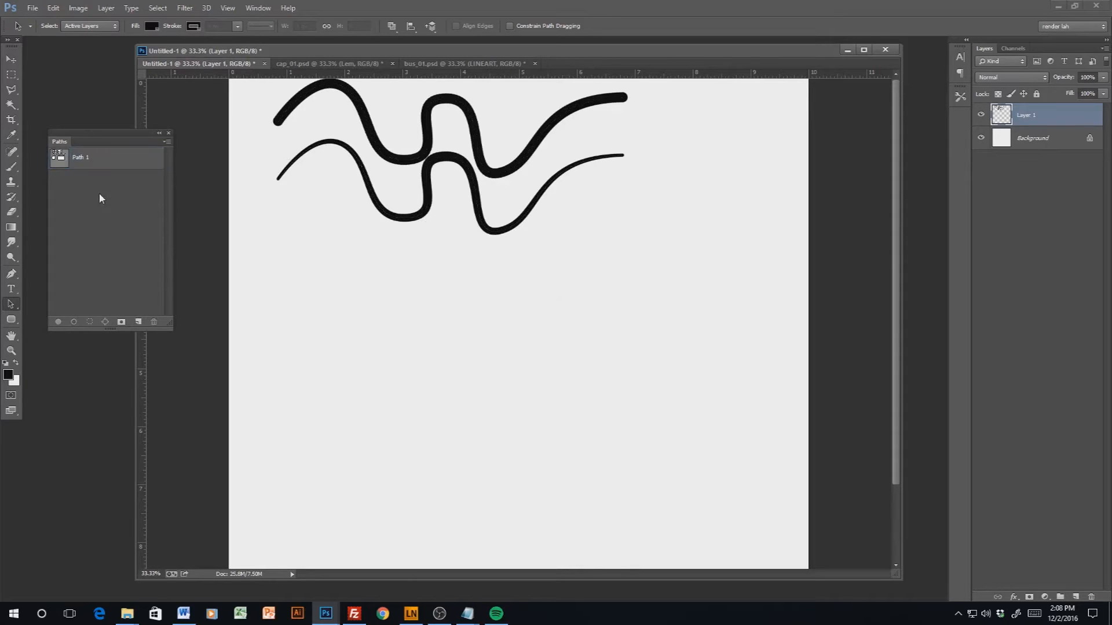
pyautogui.doubleClick(88, 162)
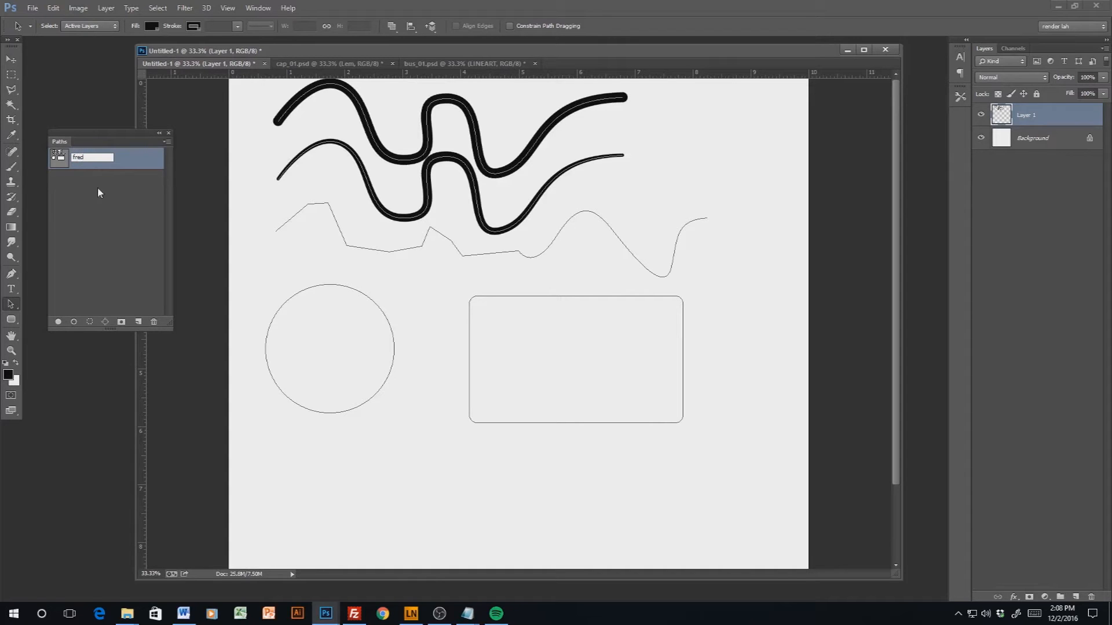
pyautogui.write('sal')
pyautogui.click(96, 186)
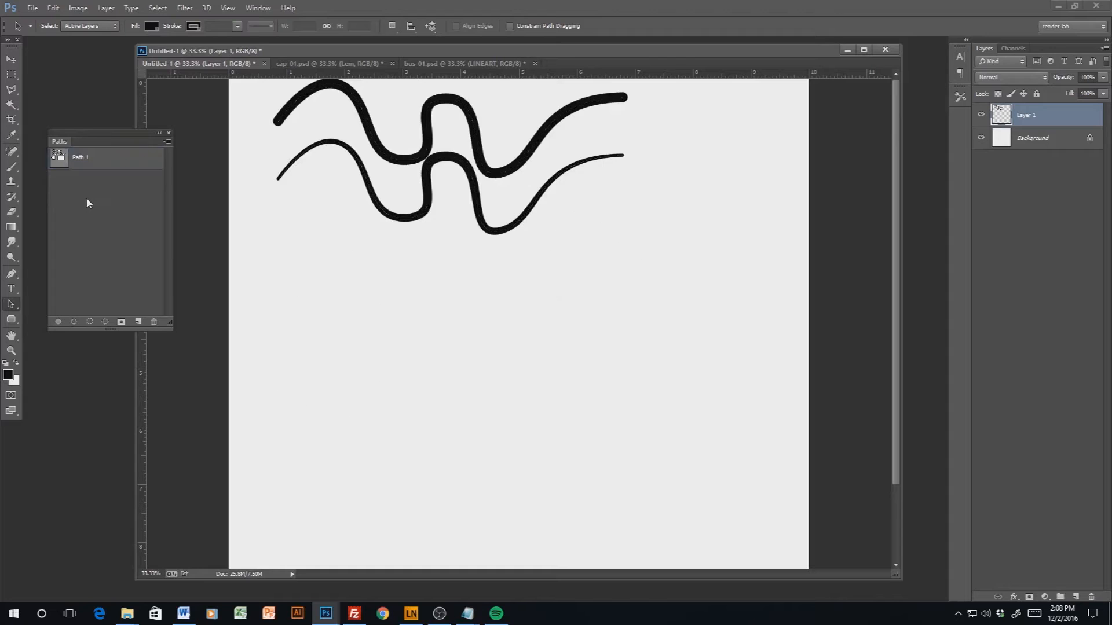
# Reselect Path 1 and set up a new action named stroker in the Default Actions set
pyautogui.click(114, 159)
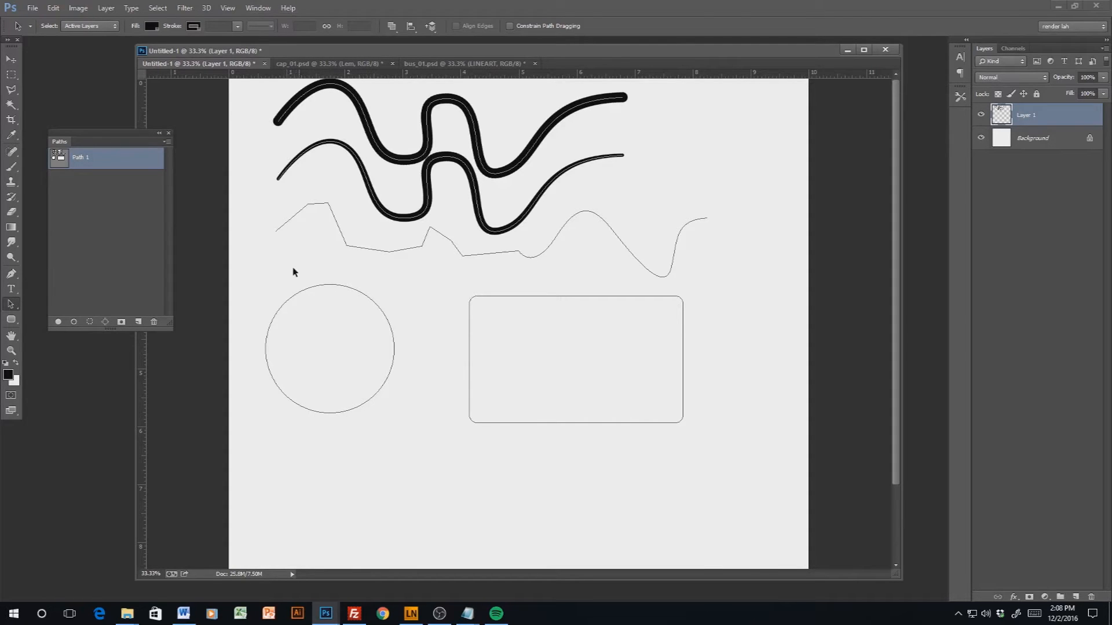
pyautogui.click(257, 11)
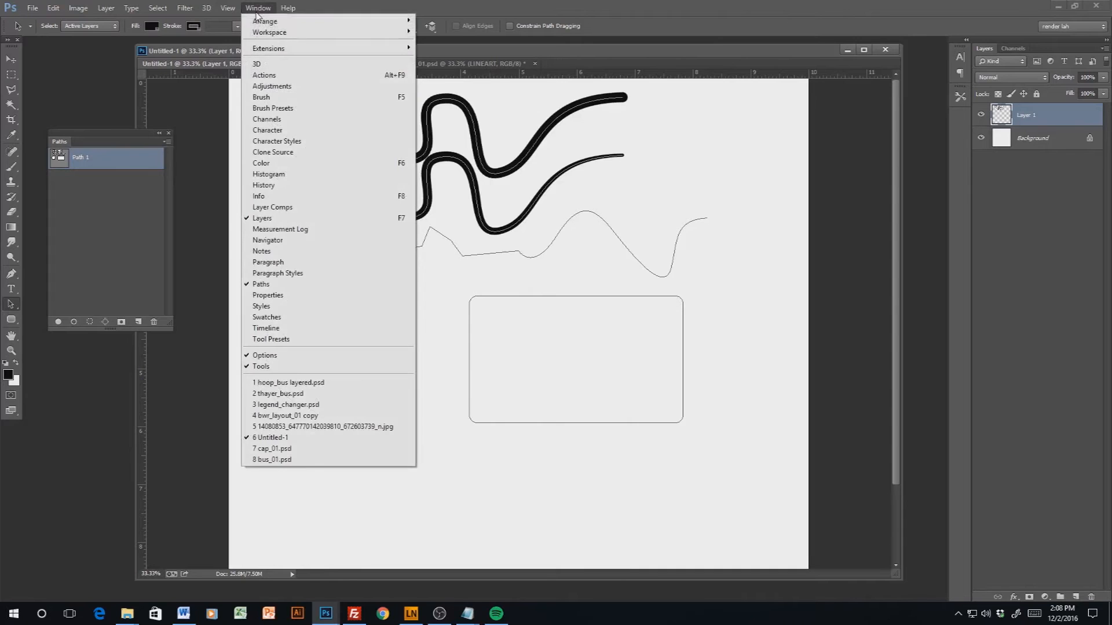
pyautogui.click(266, 74)
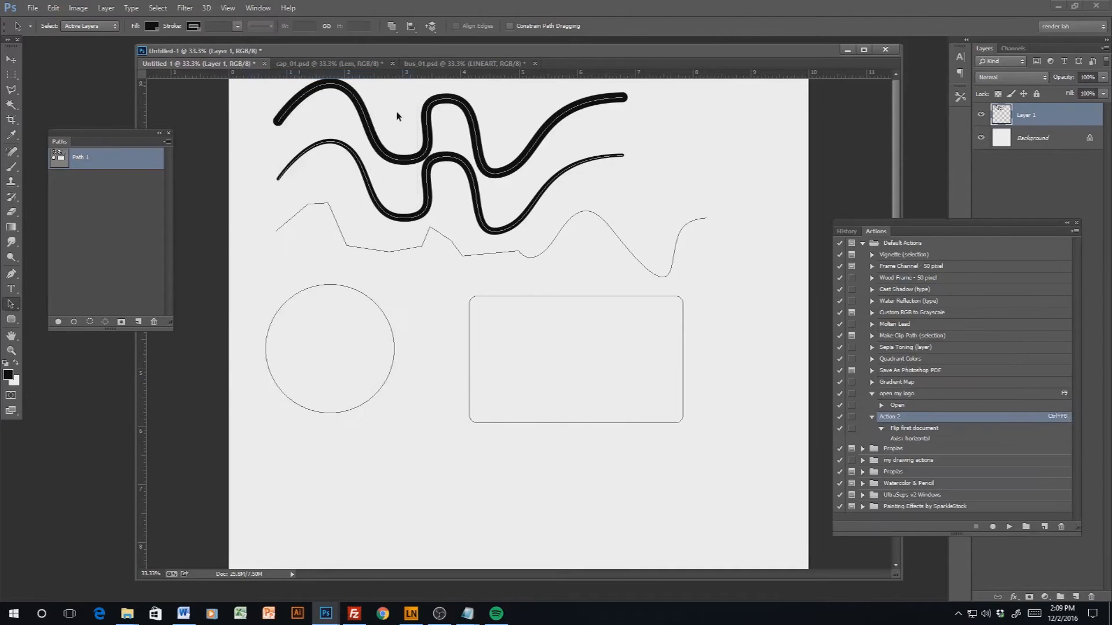
pyautogui.click(1046, 529)
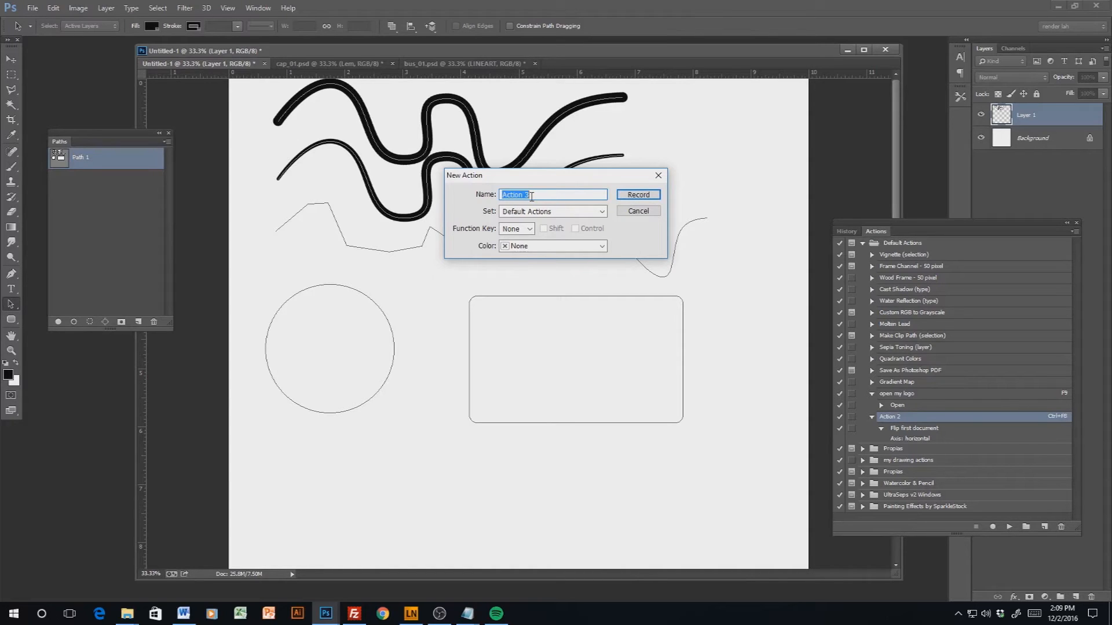
pyautogui.write('stroker')
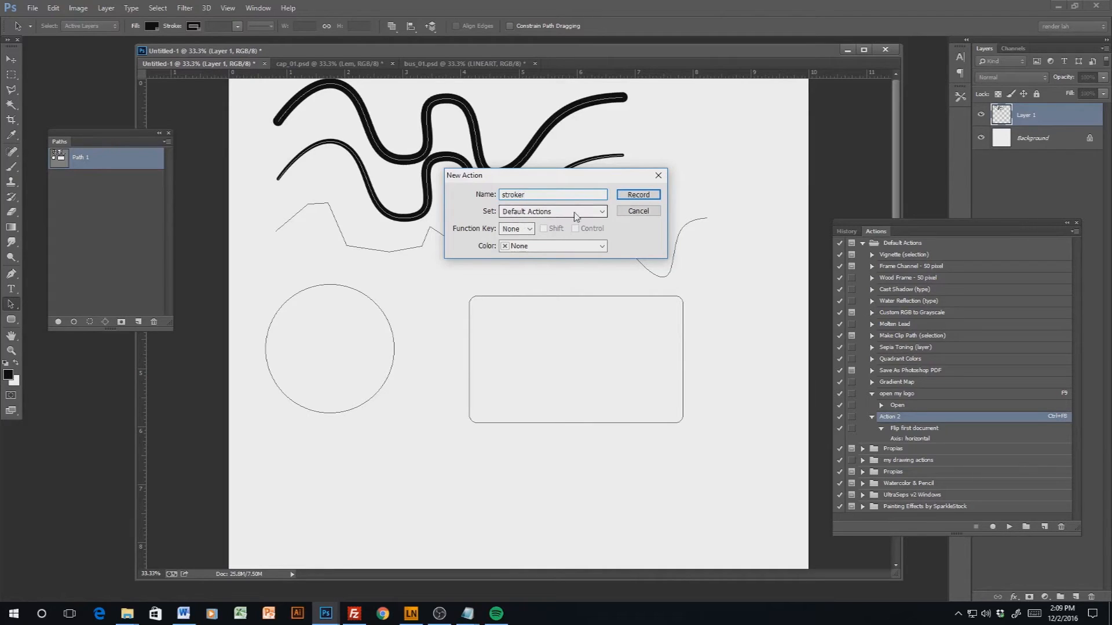
# Try F2 with Shift and Control as the action's function key, reset it to None, and look through the color options
pyautogui.click(528, 229)
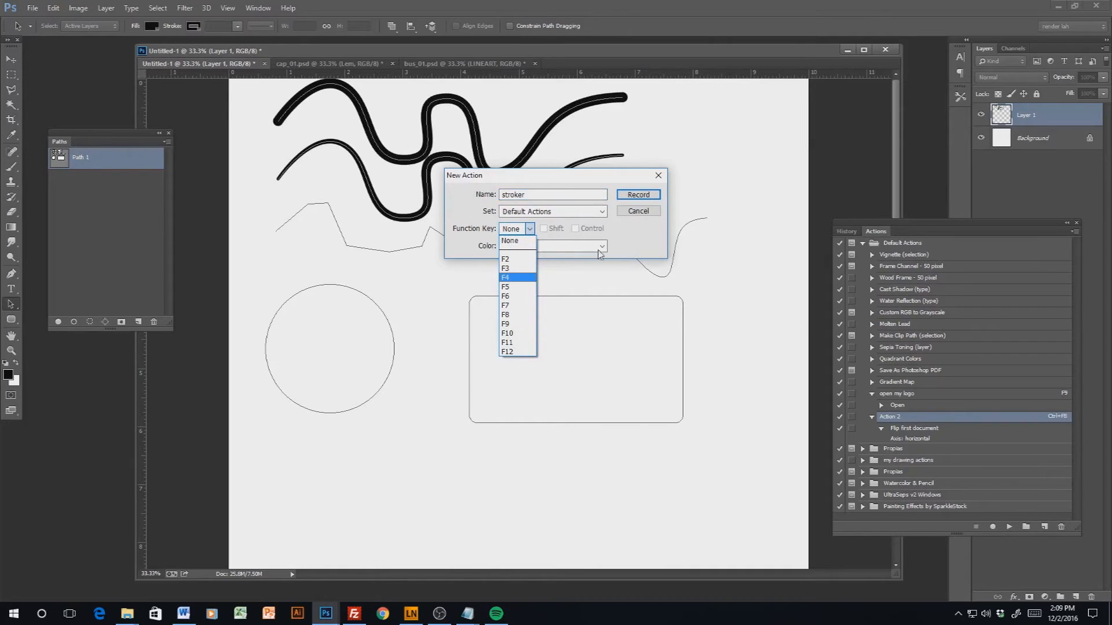
pyautogui.click(628, 235)
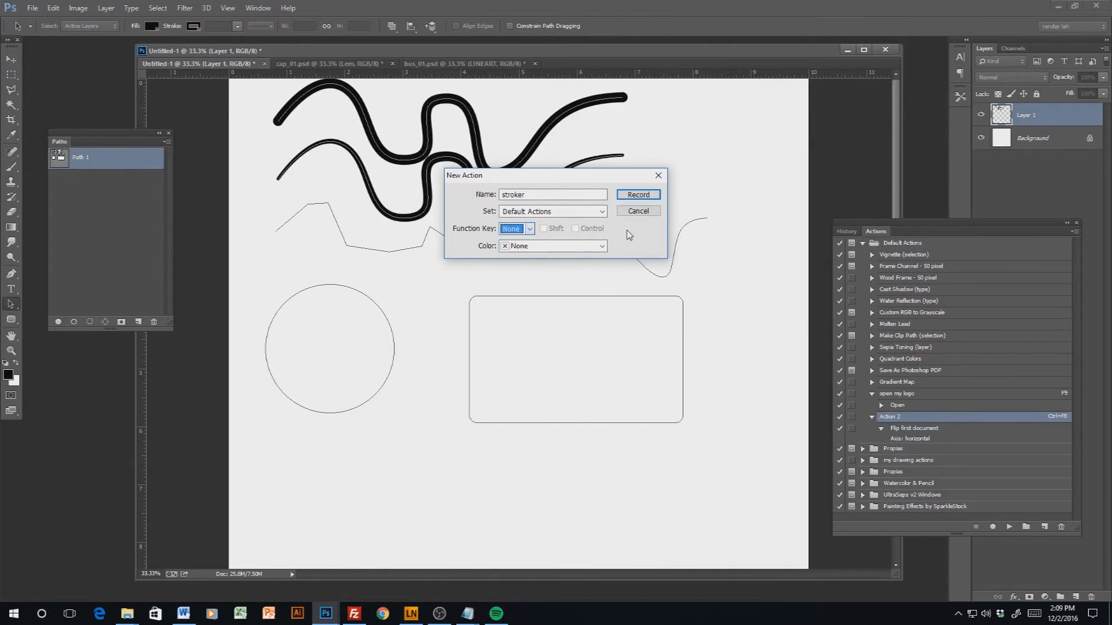
pyautogui.click(530, 231)
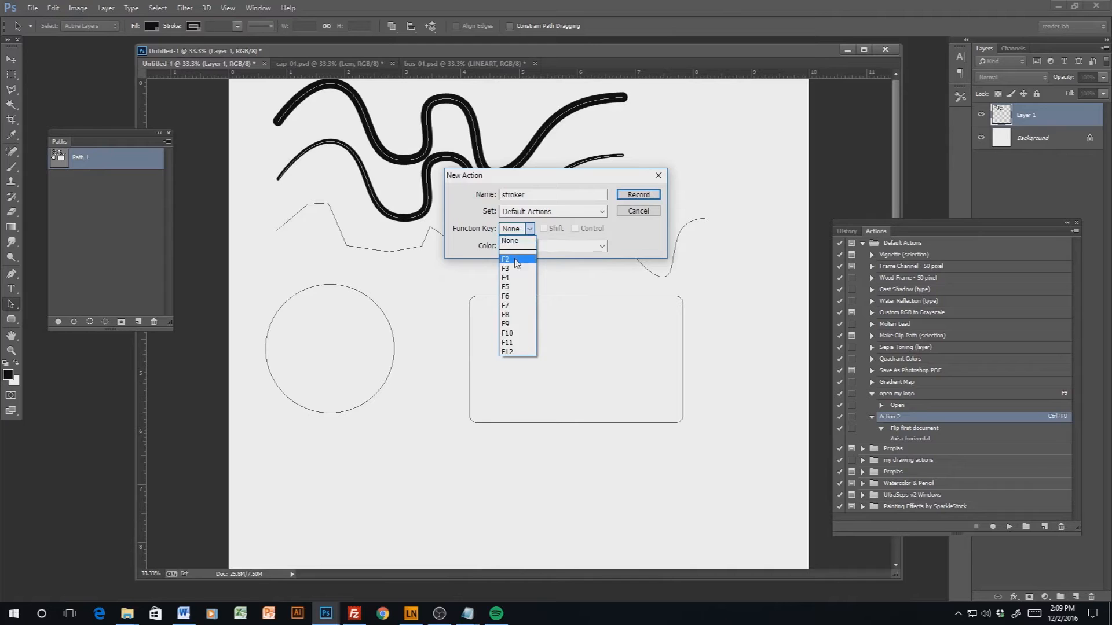
pyautogui.click(516, 259)
pyautogui.click(554, 229)
pyautogui.click(575, 228)
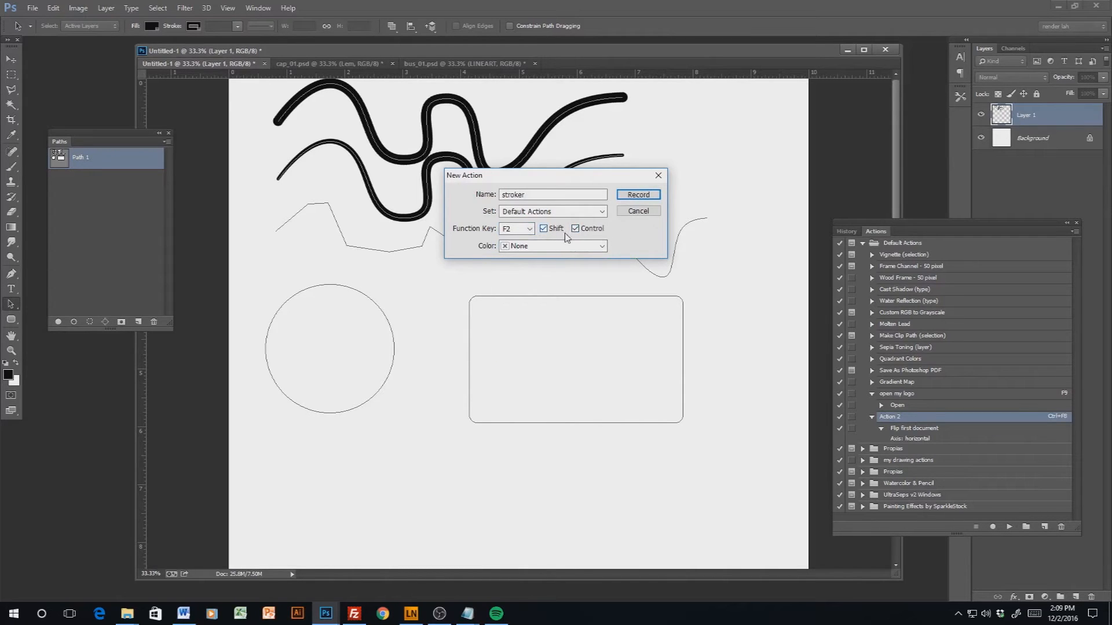
pyautogui.click(576, 230)
pyautogui.click(544, 229)
pyautogui.click(518, 229)
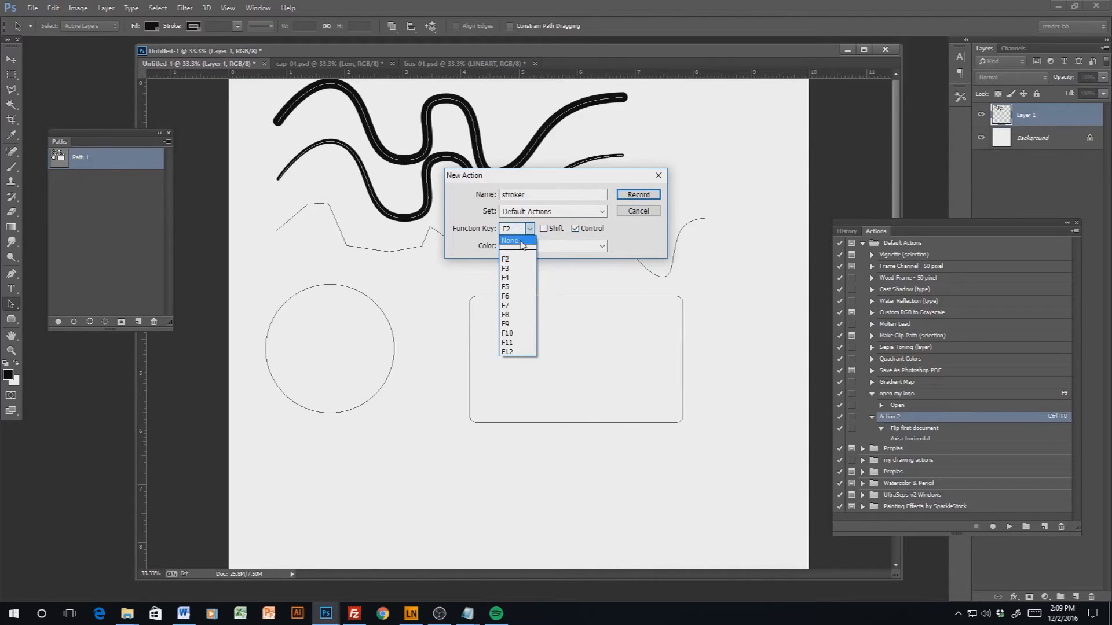
pyautogui.click(510, 240)
pyautogui.click(559, 246)
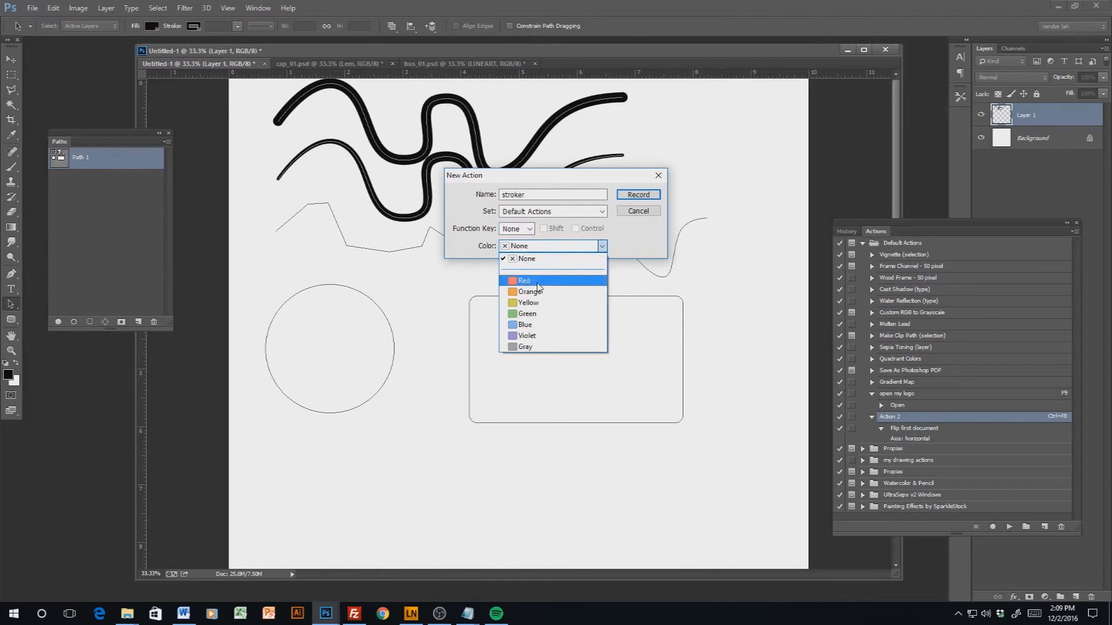
pyautogui.click(616, 248)
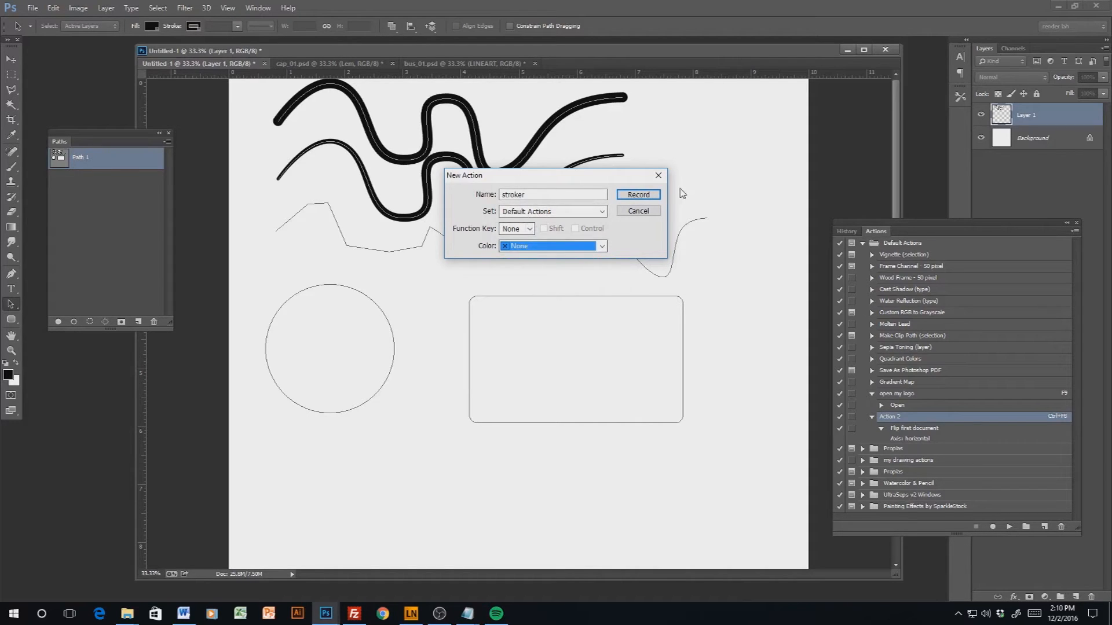
# Start recording the stroker action and stroke the part-angular, part-wavy subpath using the Brush with Simulate Pressure
pyautogui.click(639, 196)
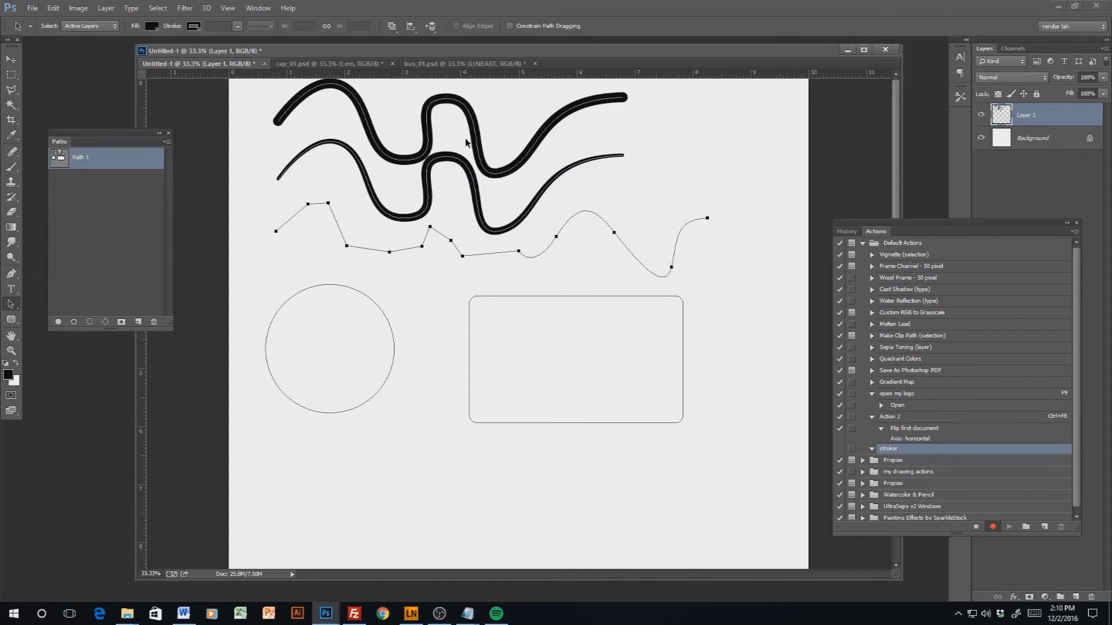
pyautogui.rightClick(463, 259)
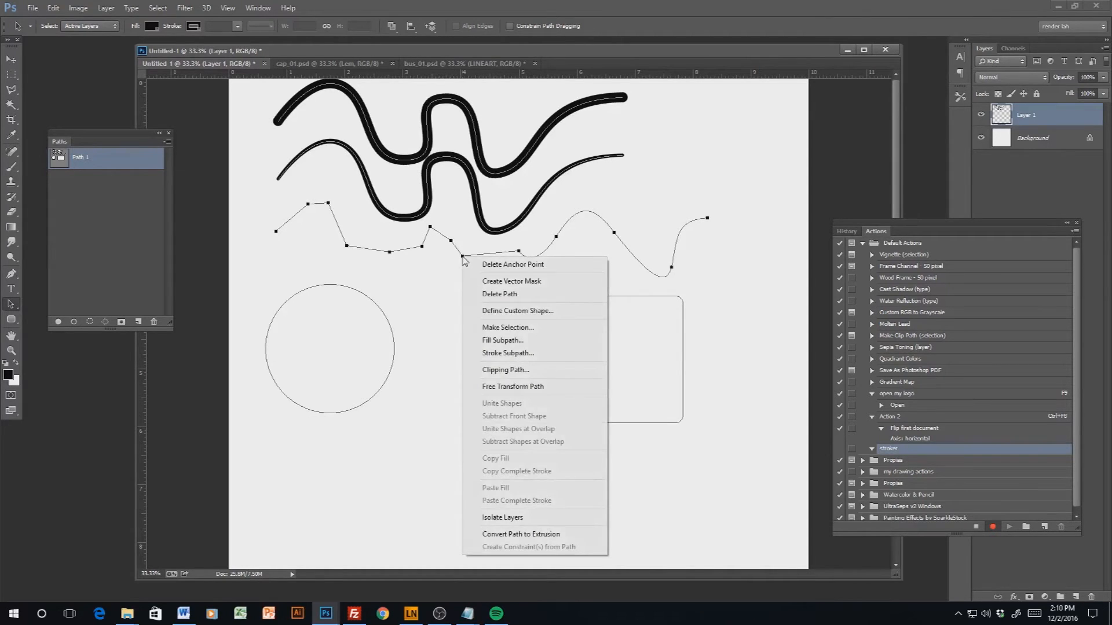
pyautogui.click(551, 353)
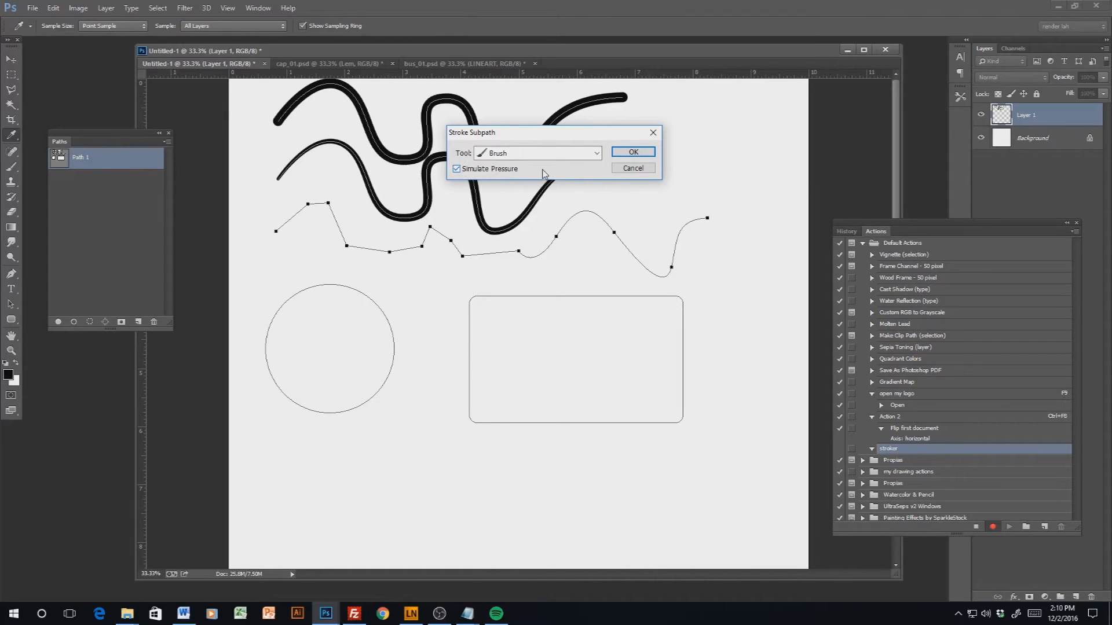
pyautogui.click(633, 152)
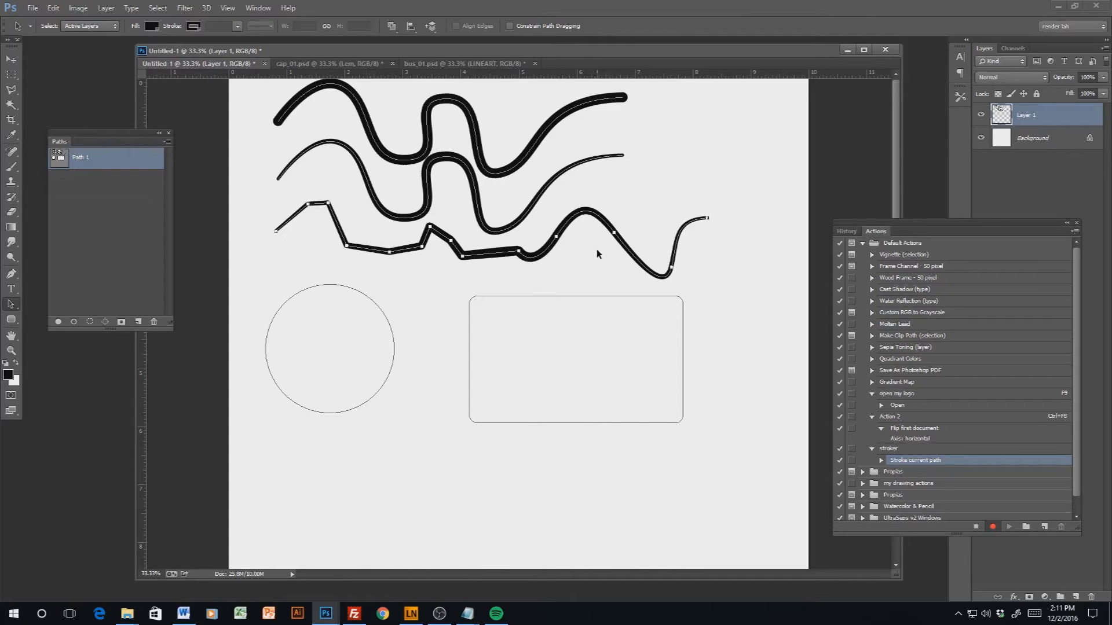
# Record deleting the stroked part-angular, part-wavy subpath and reselecting Path 1, and stop recording the action
pyautogui.click(107, 162)
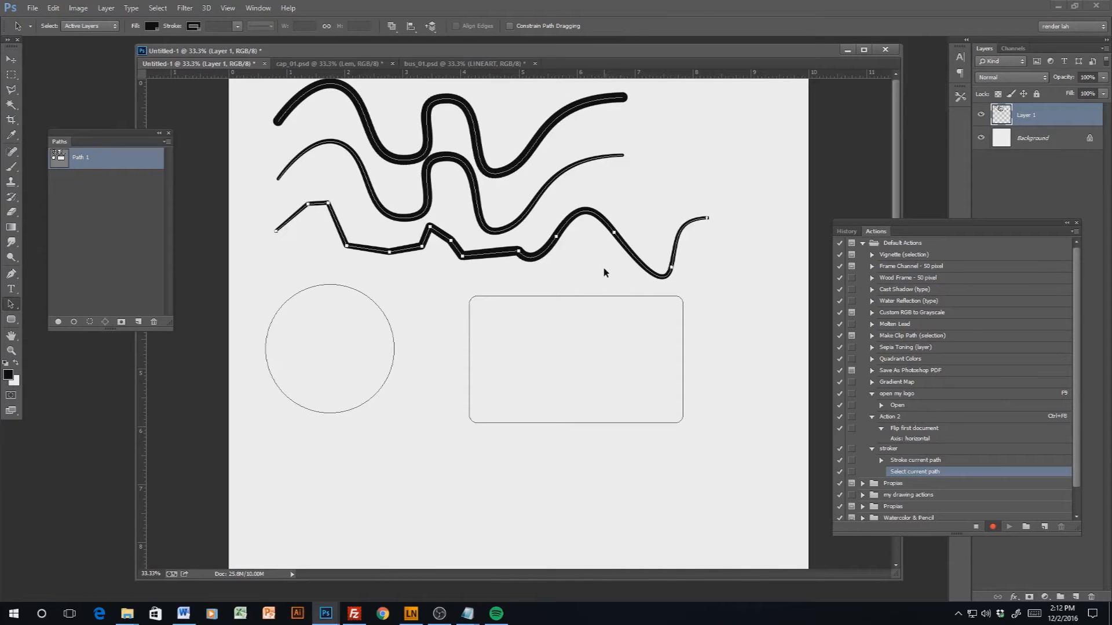
pyautogui.press('Delete')
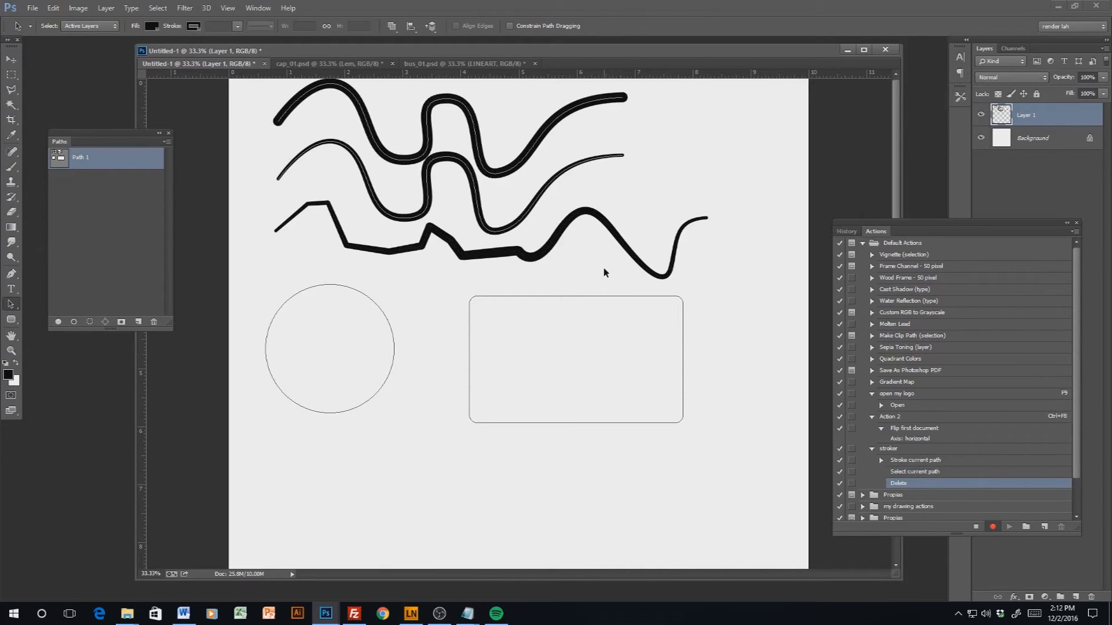
pyautogui.click(125, 165)
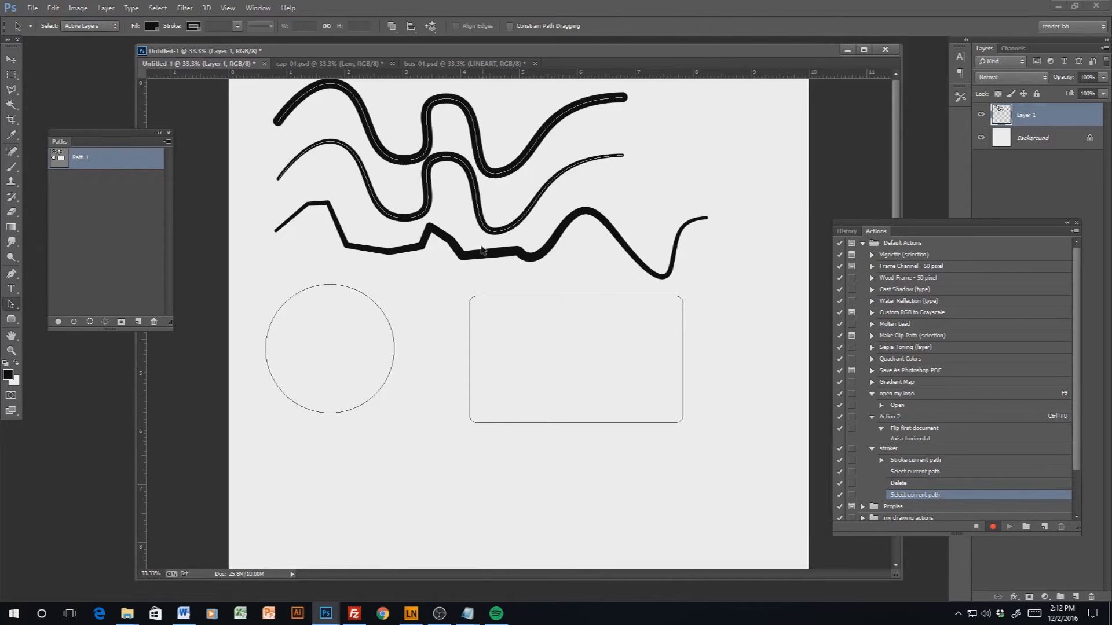
pyautogui.click(975, 527)
# Try to stroke the rounded rectangle subpath using the Brush with Simulate Pressure
pyautogui.rightClick(469, 337)
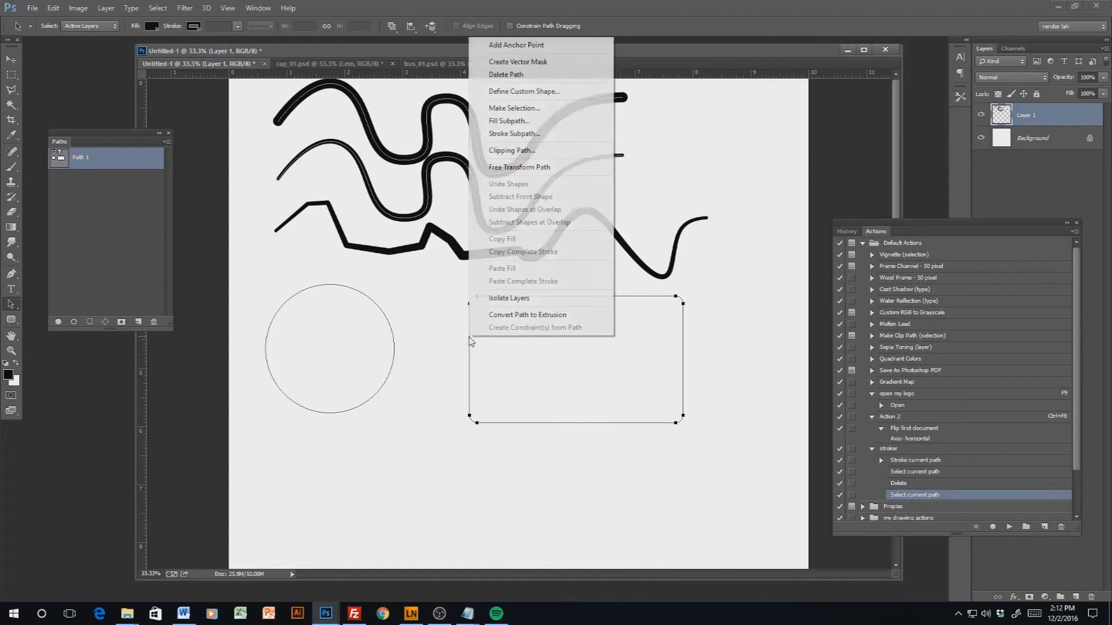
pyautogui.click(531, 134)
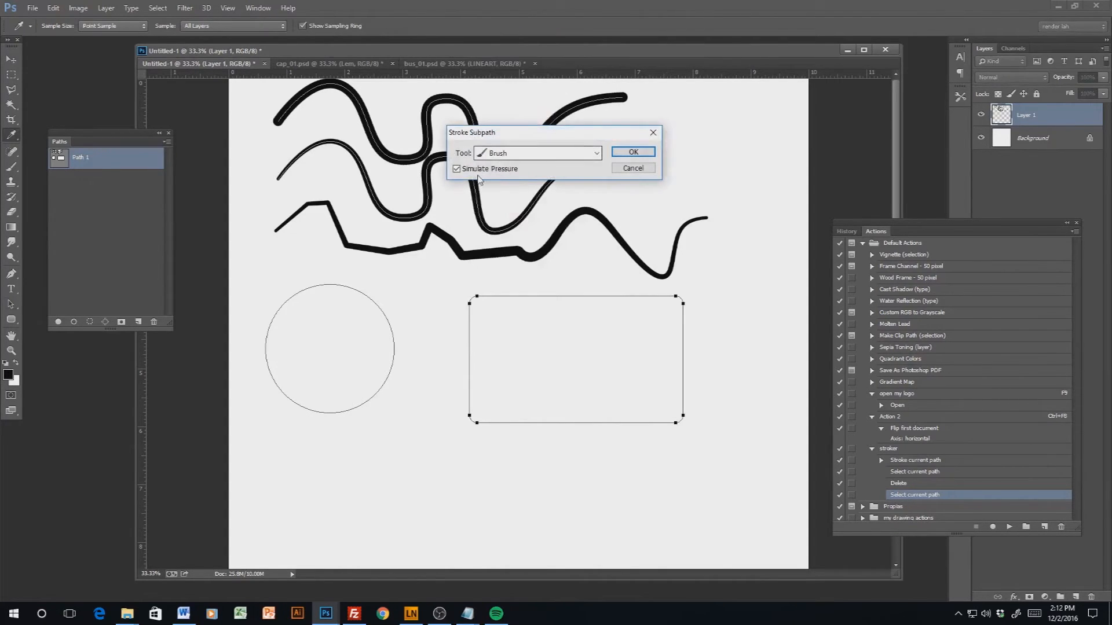
pyautogui.click(633, 152)
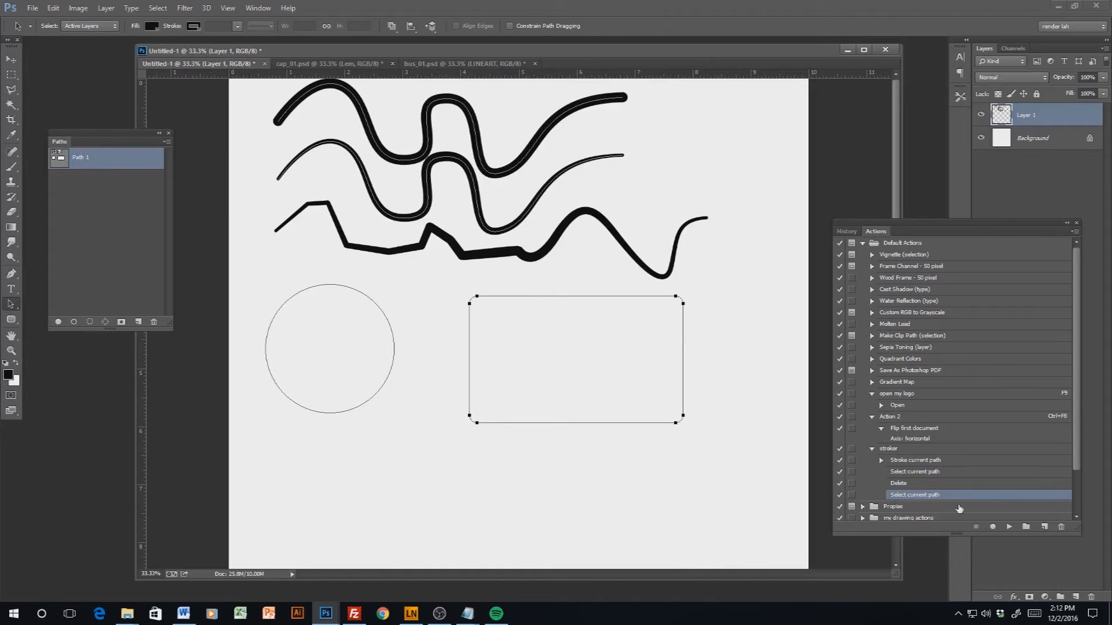
# Play the stroker action on the selected rounded rectangle subpath
pyautogui.click(939, 450)
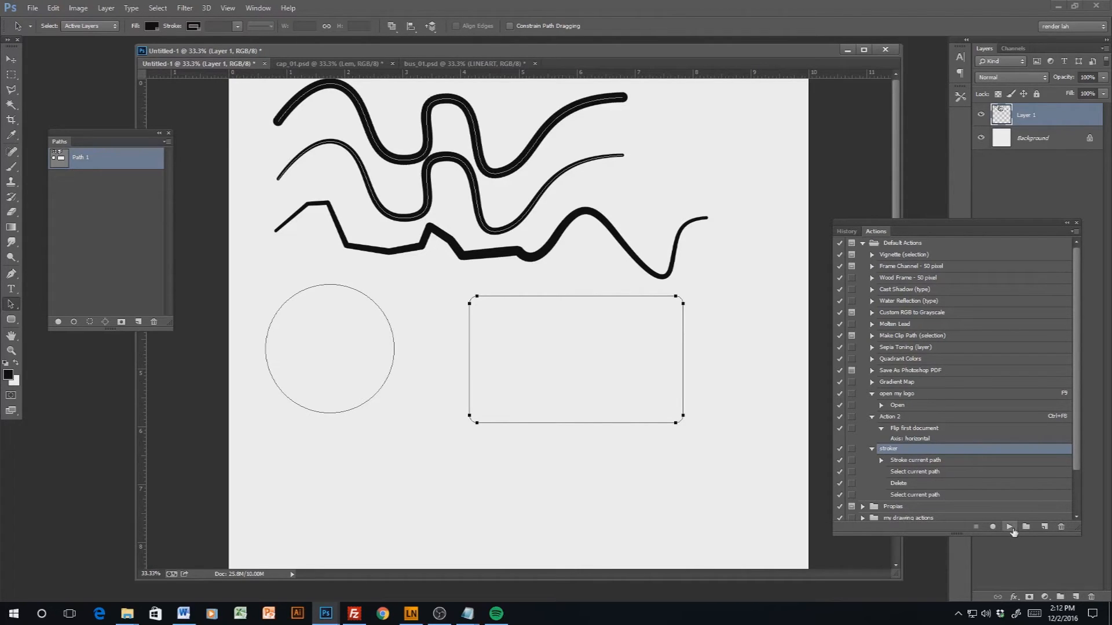
pyautogui.click(1009, 527)
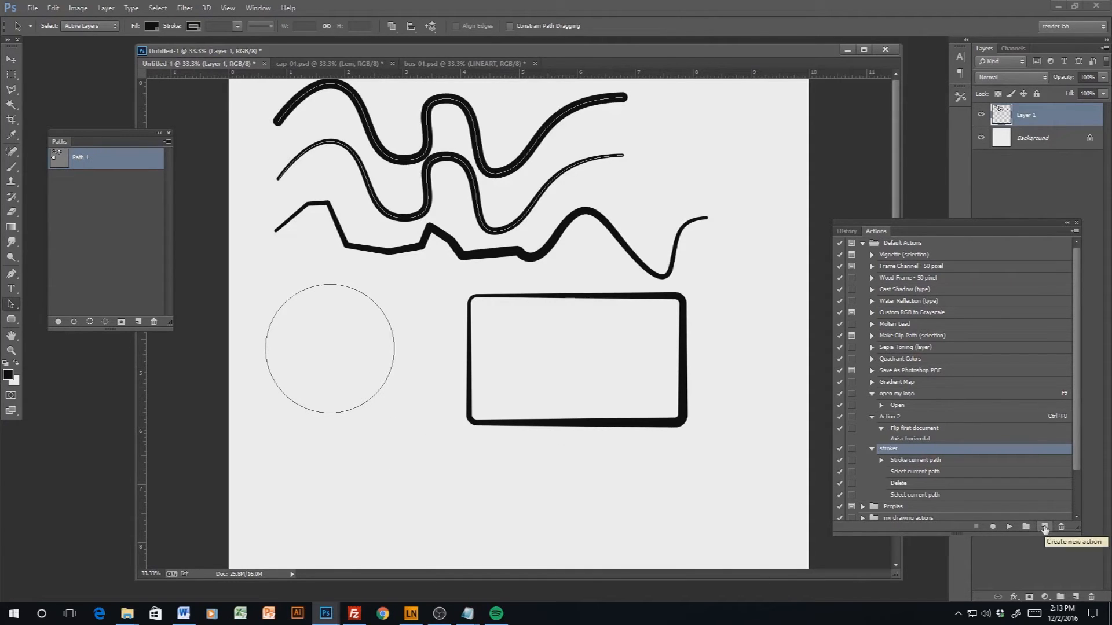
# Create an action named "stroker no delete" in the Default Actions set with function key and color None, and start recording
pyautogui.click(1044, 528)
pyautogui.write('stro')
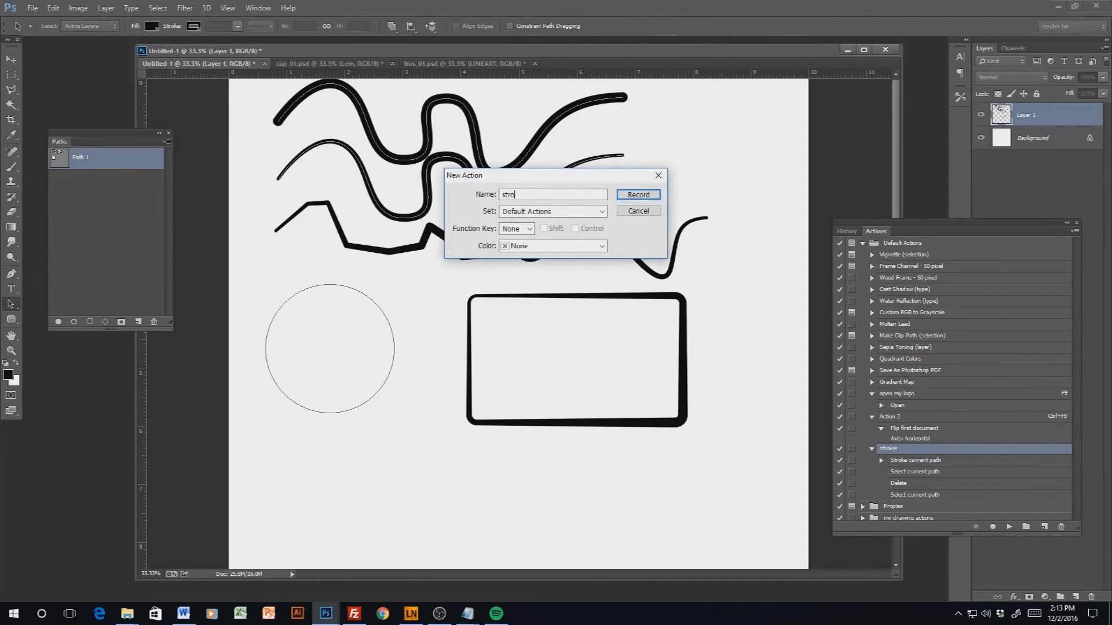
pyautogui.write('ker no delete')
pyautogui.click(558, 214)
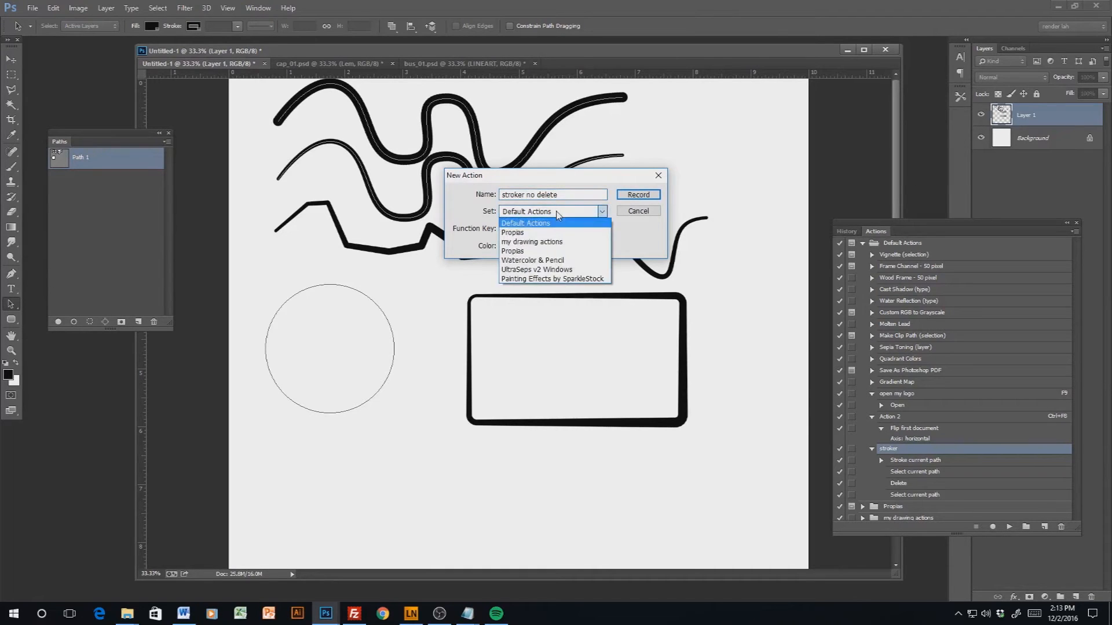
pyautogui.click(557, 215)
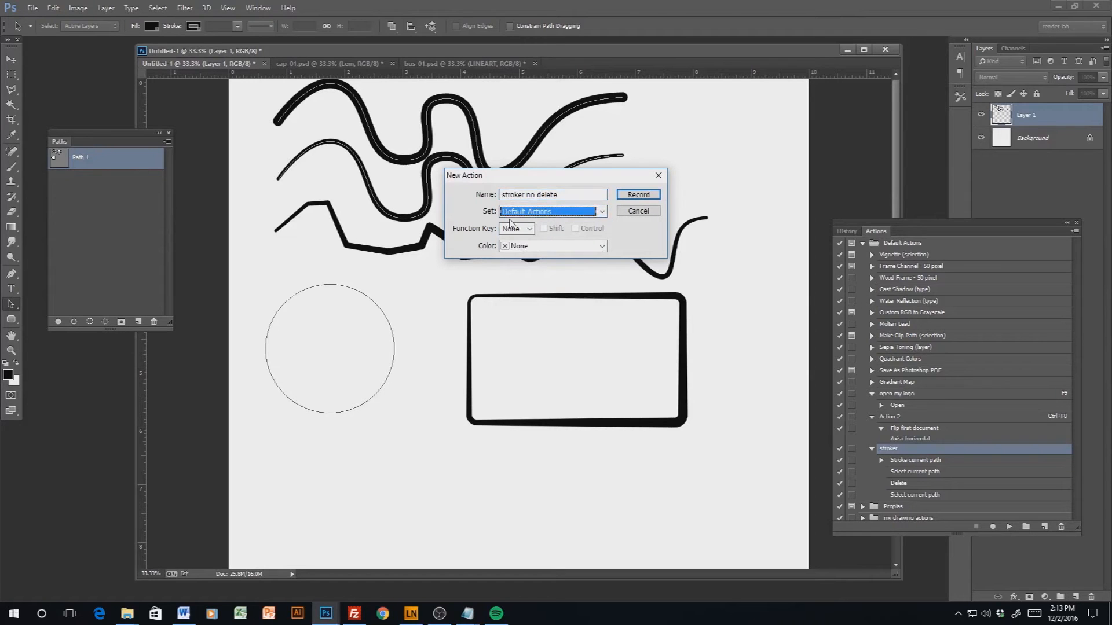
pyautogui.click(528, 230)
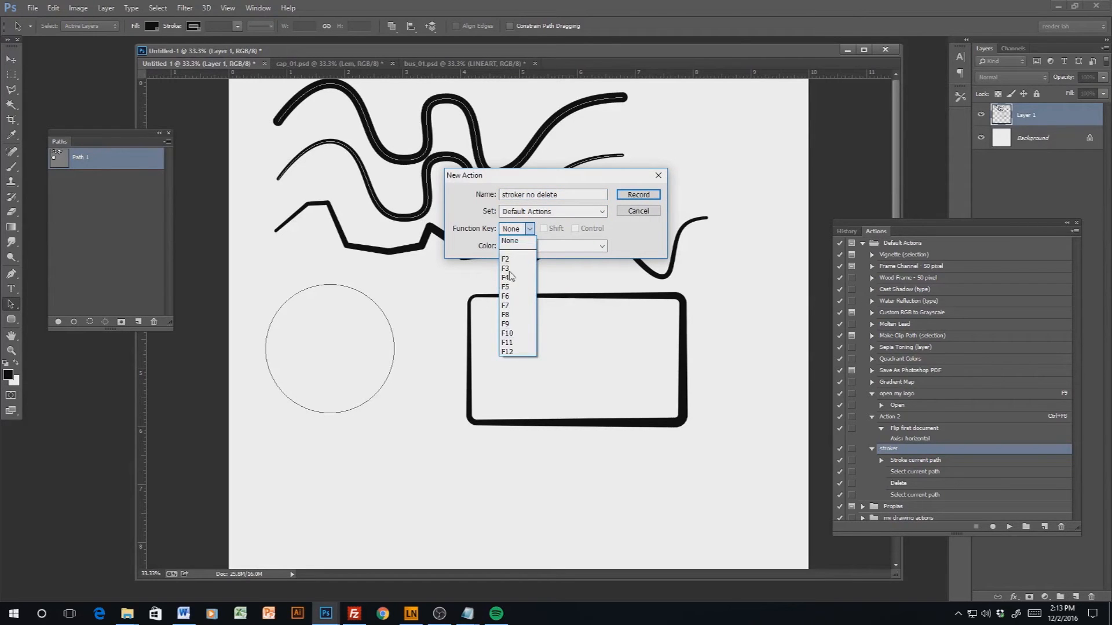
pyautogui.click(519, 238)
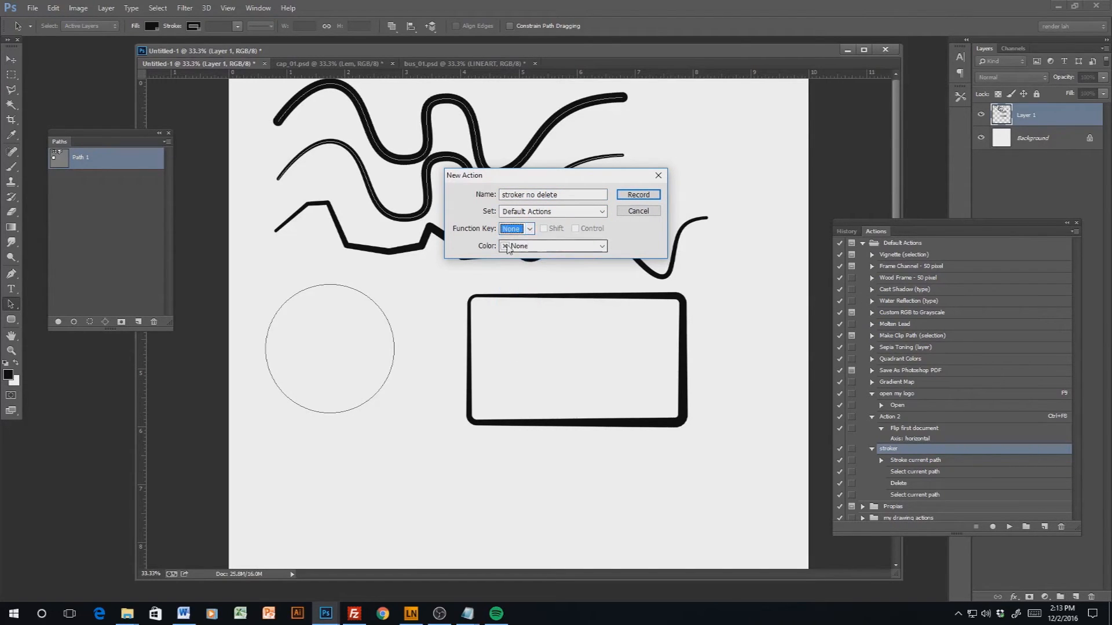
pyautogui.click(526, 247)
pyautogui.click(527, 253)
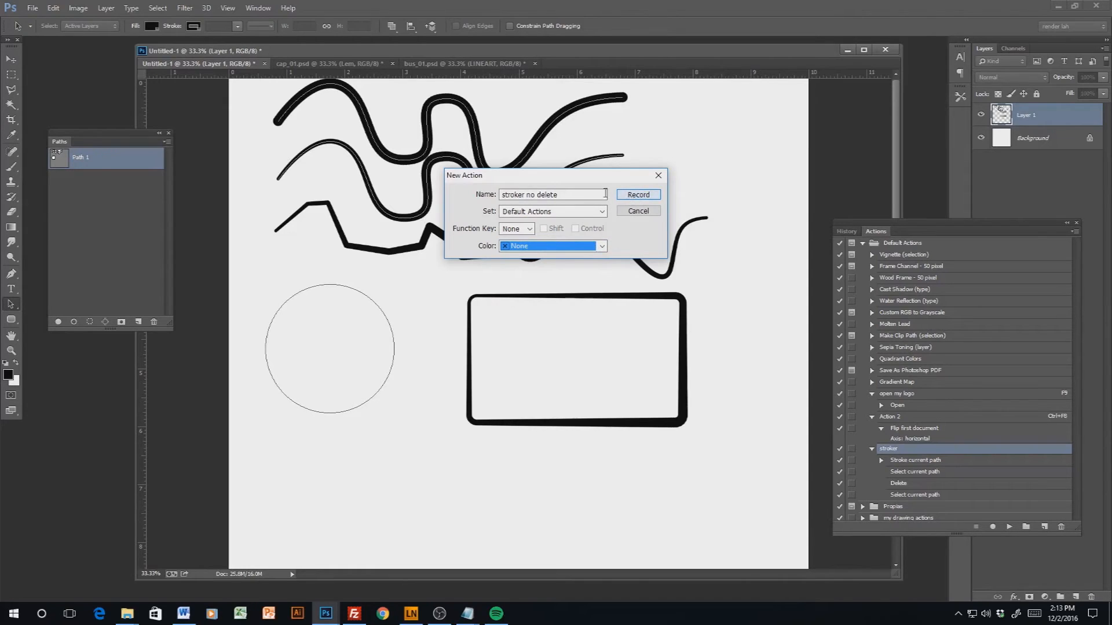
pyautogui.click(636, 195)
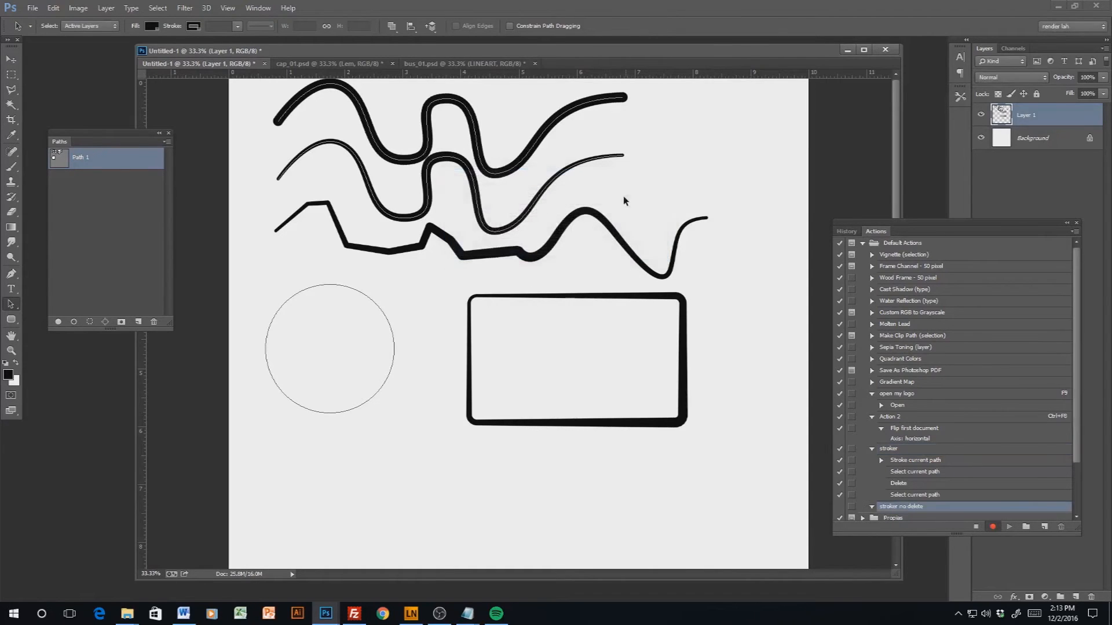
# Record stroking the circle subpath using the Brush with Simulate Pressure and reselecting Path 1, and stop recording
pyautogui.click(387, 382)
pyautogui.rightClick(387, 386)
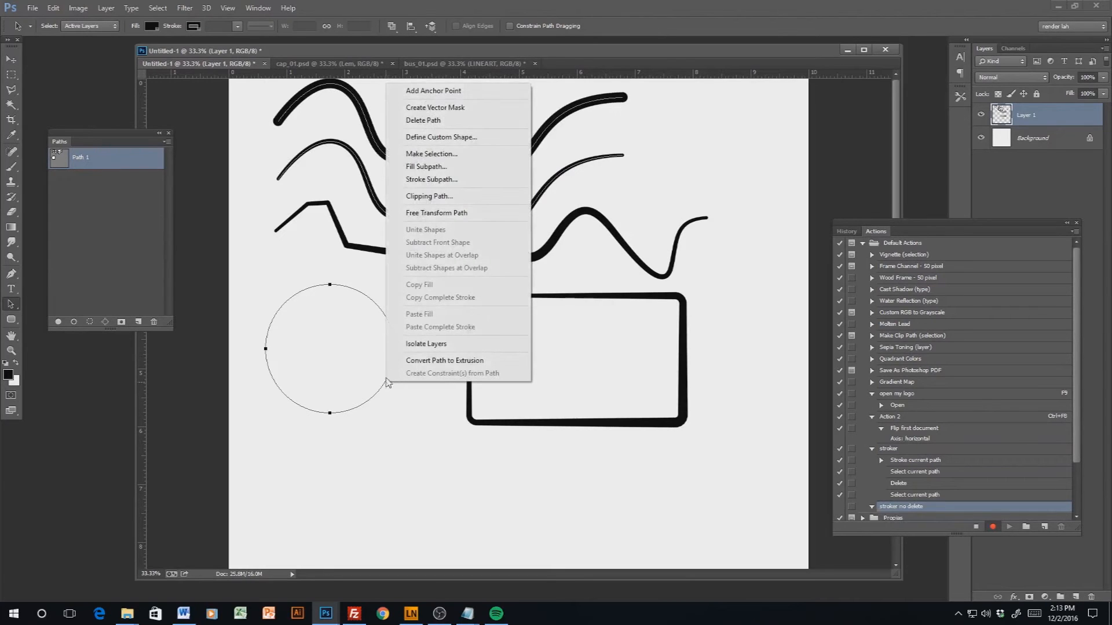
pyautogui.click(447, 181)
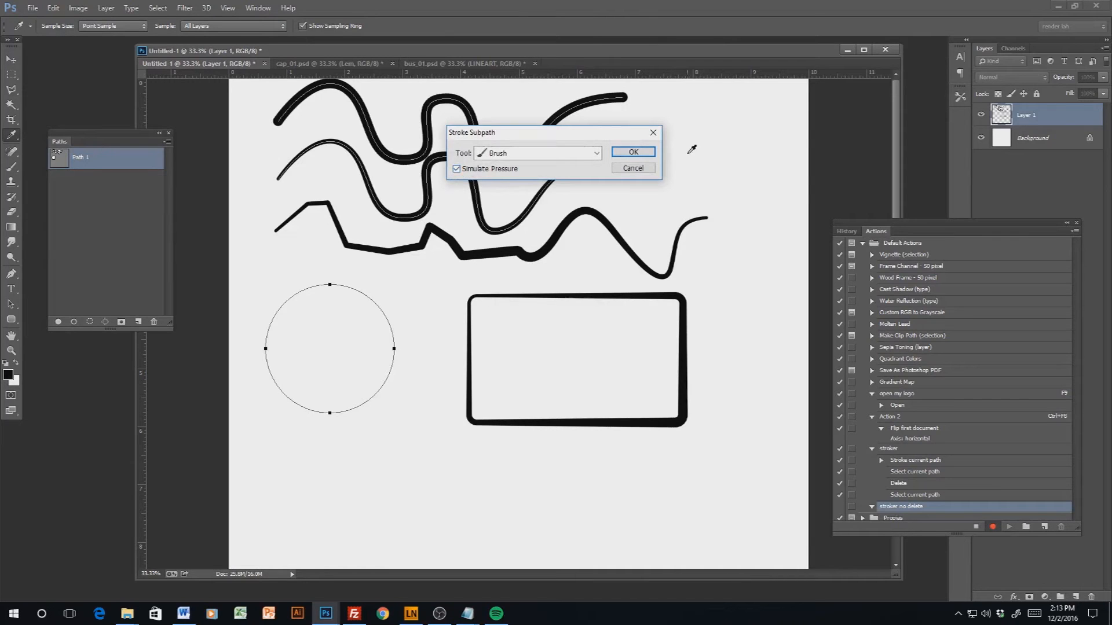
pyautogui.click(633, 152)
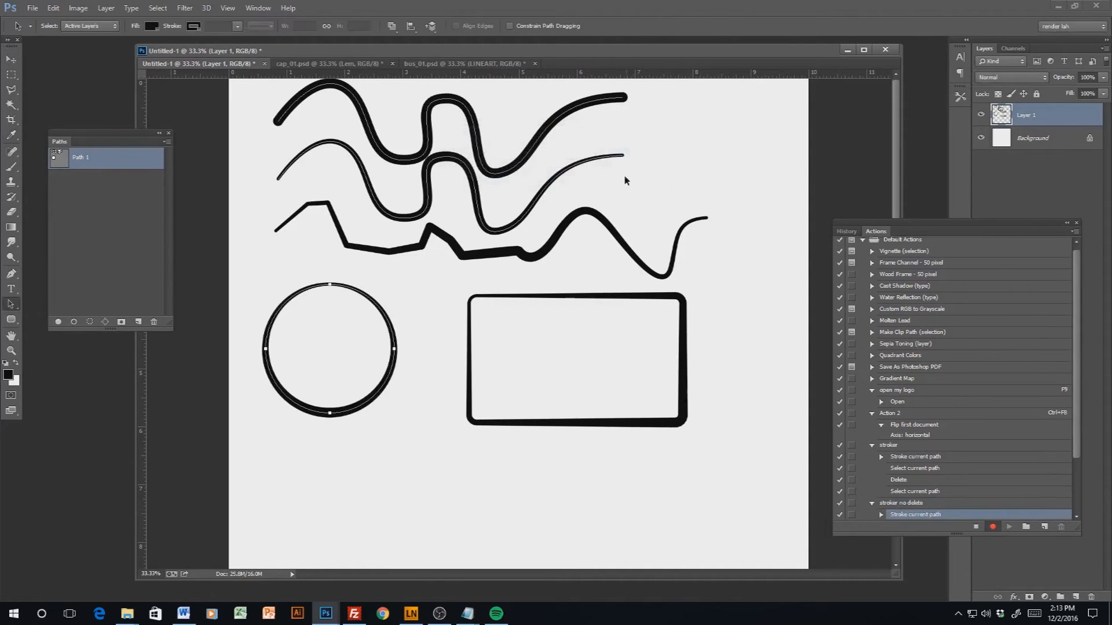
pyautogui.click(128, 159)
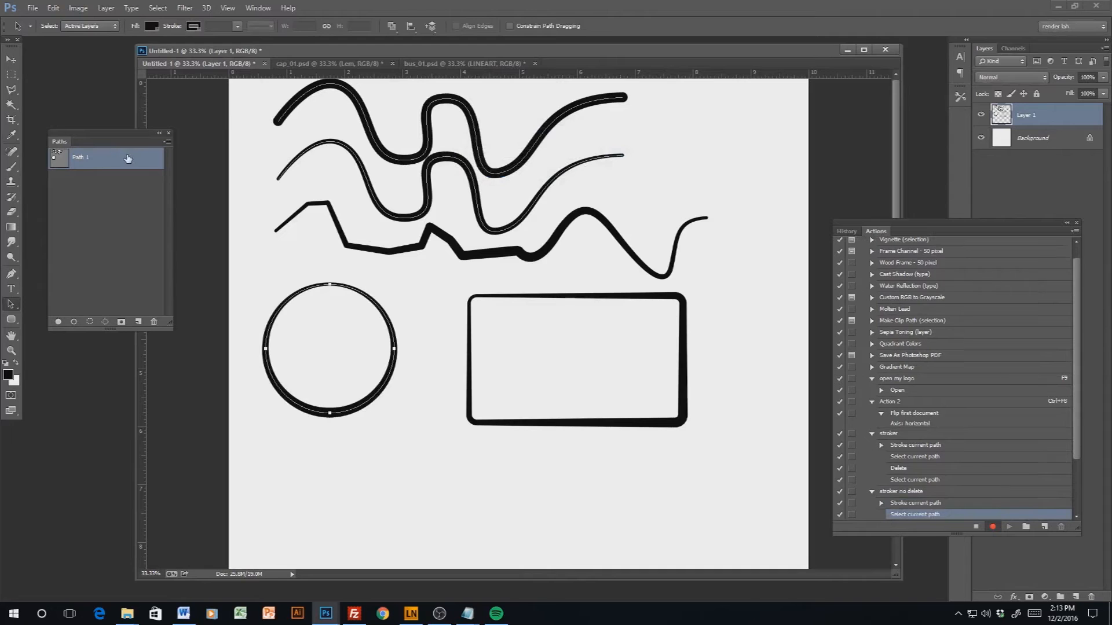
pyautogui.click(973, 527)
# Draw an ellipse path about 1063 by 592 px below the circle and place a duplicate beside it under the rounded rectangle
pyautogui.click(12, 321)
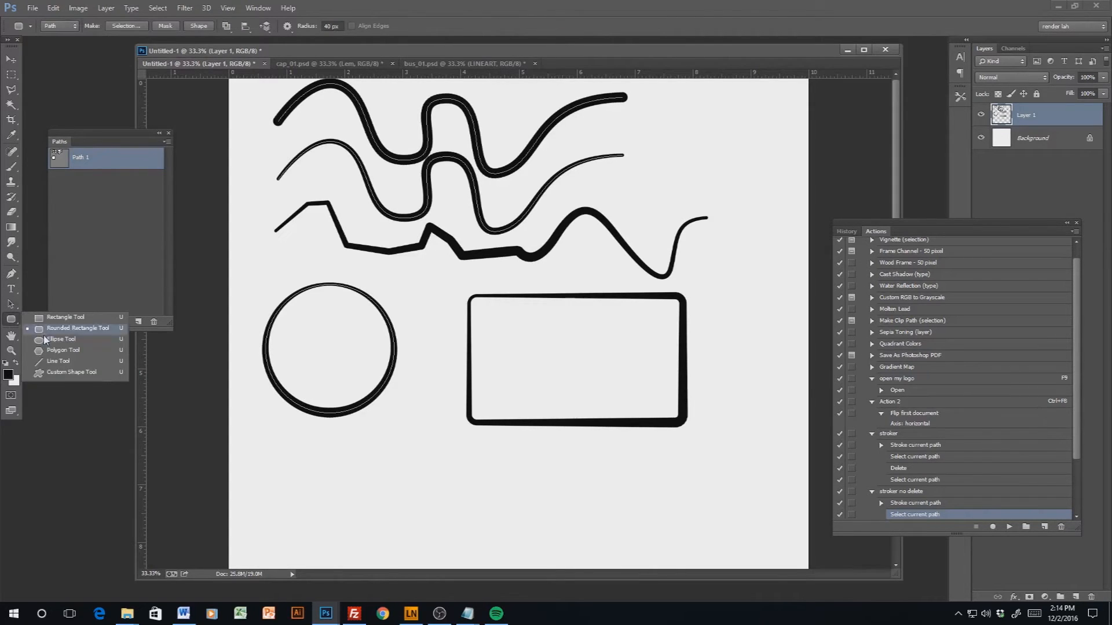
pyautogui.click(49, 341)
pyautogui.moveTo(267, 445); pyautogui.dragTo(472, 560)
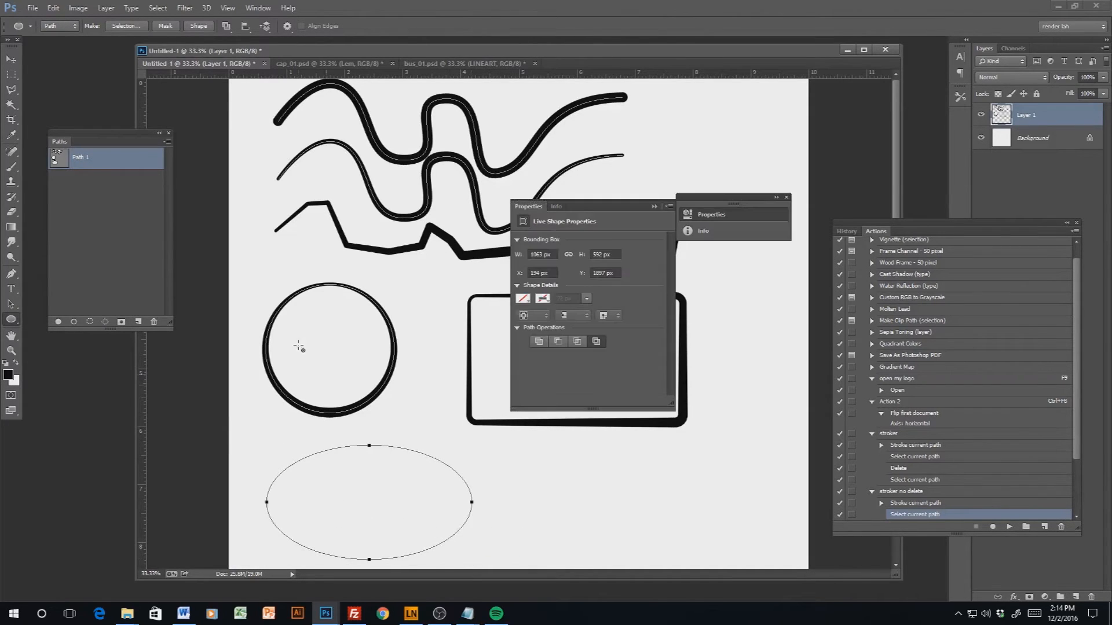
pyautogui.click(656, 207)
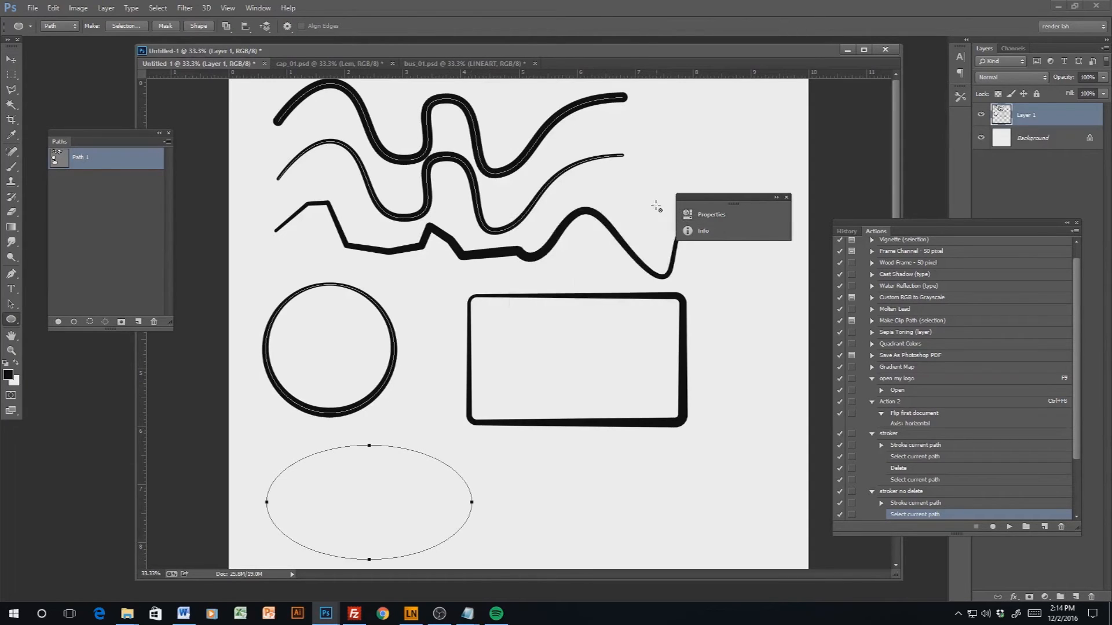
pyautogui.click(11, 302)
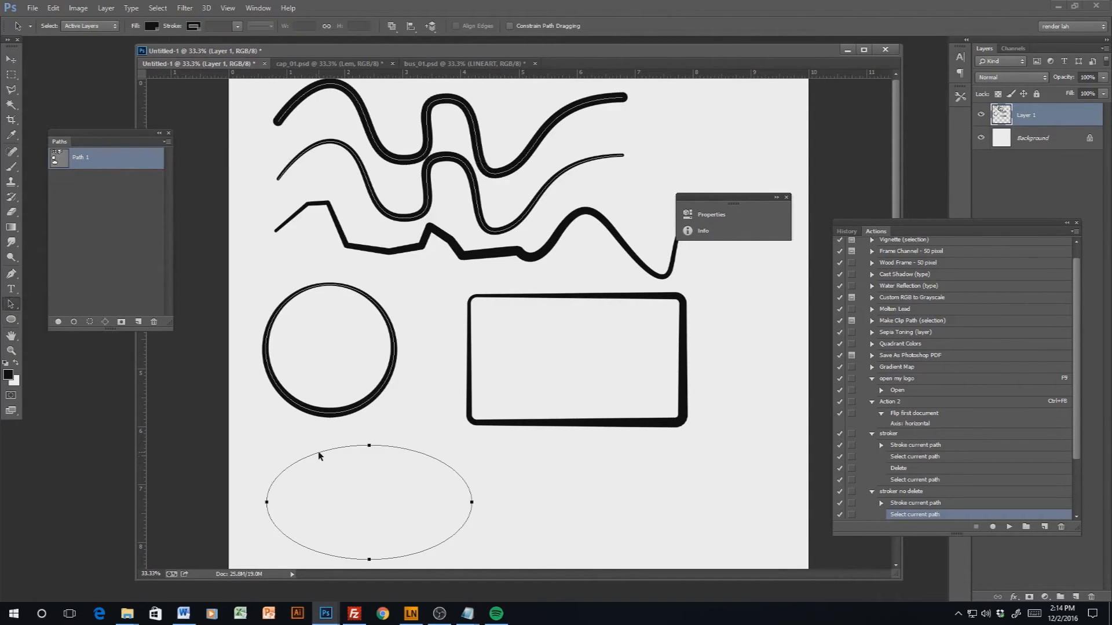
pyautogui.moveTo(319, 456); pyautogui.dragTo(582, 464)
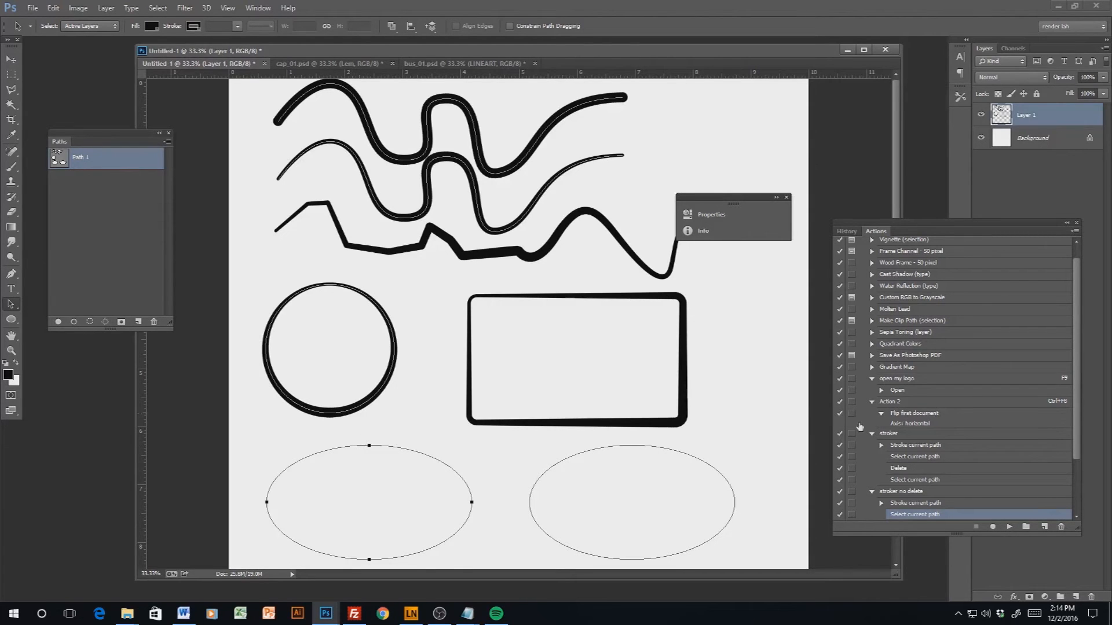
# Play the stroker action on the ellipse below the circle and the stroker no delete action on its duplicate
pyautogui.click(897, 434)
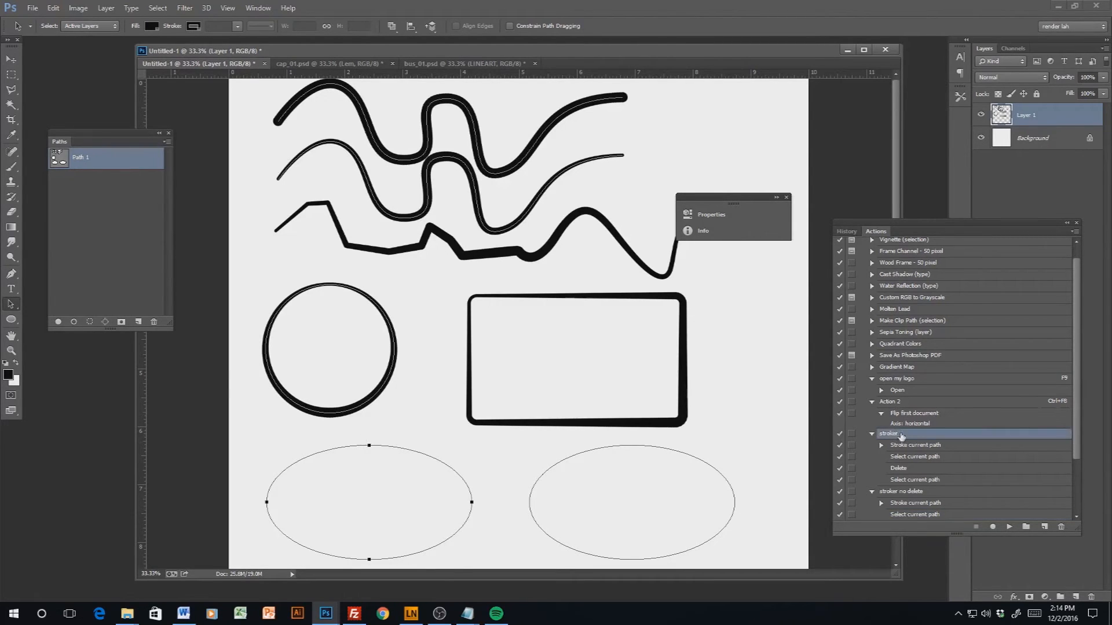
pyautogui.click(1010, 528)
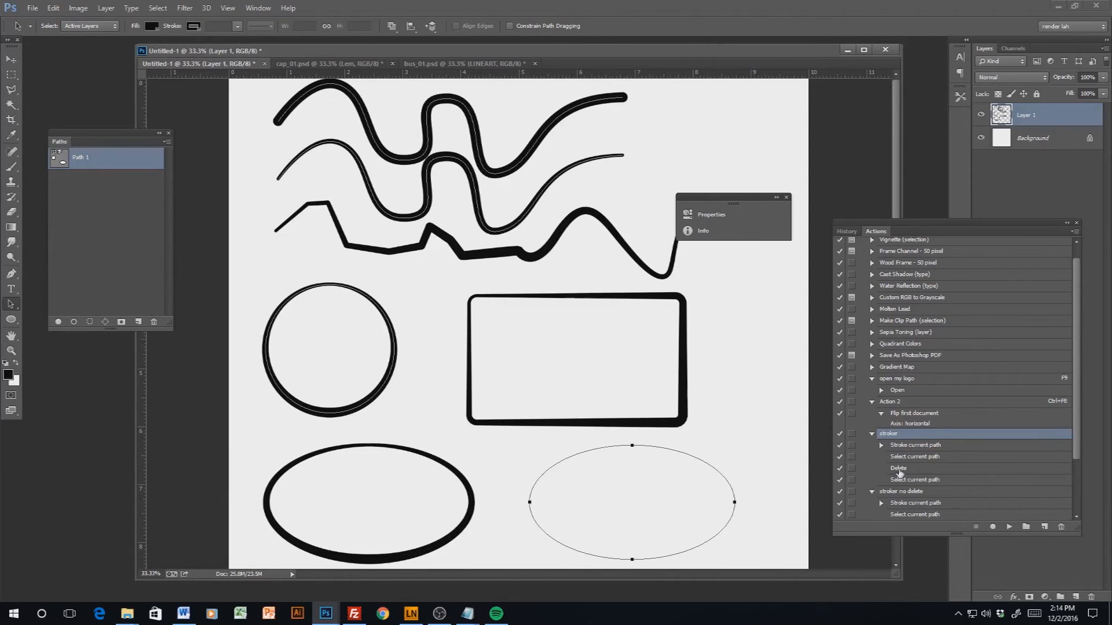
pyautogui.click(907, 493)
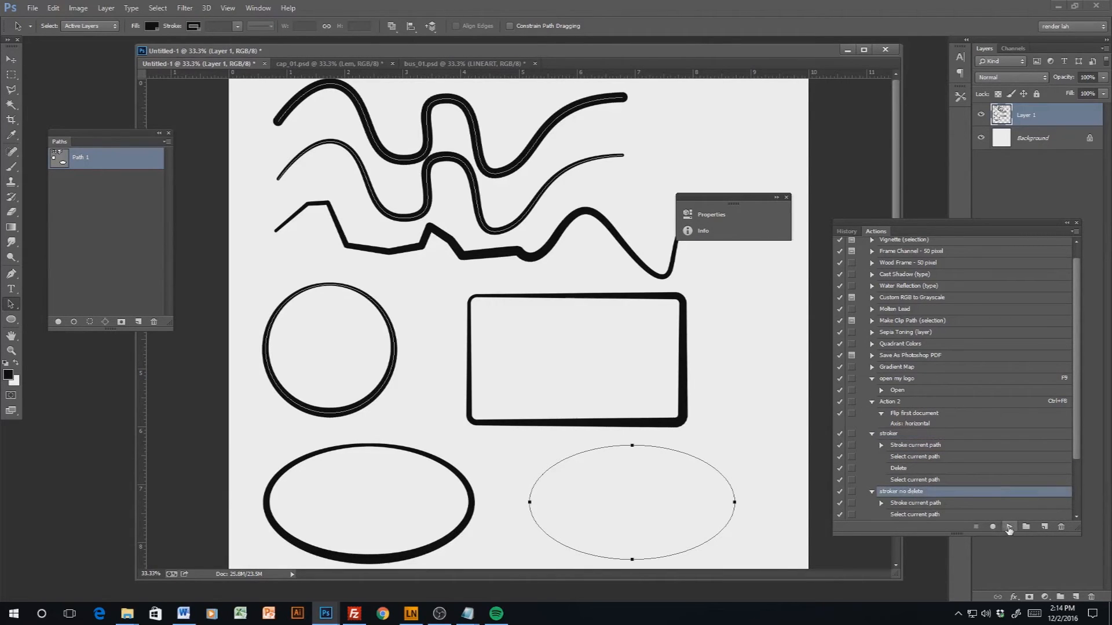
pyautogui.click(1009, 528)
pyautogui.click(771, 429)
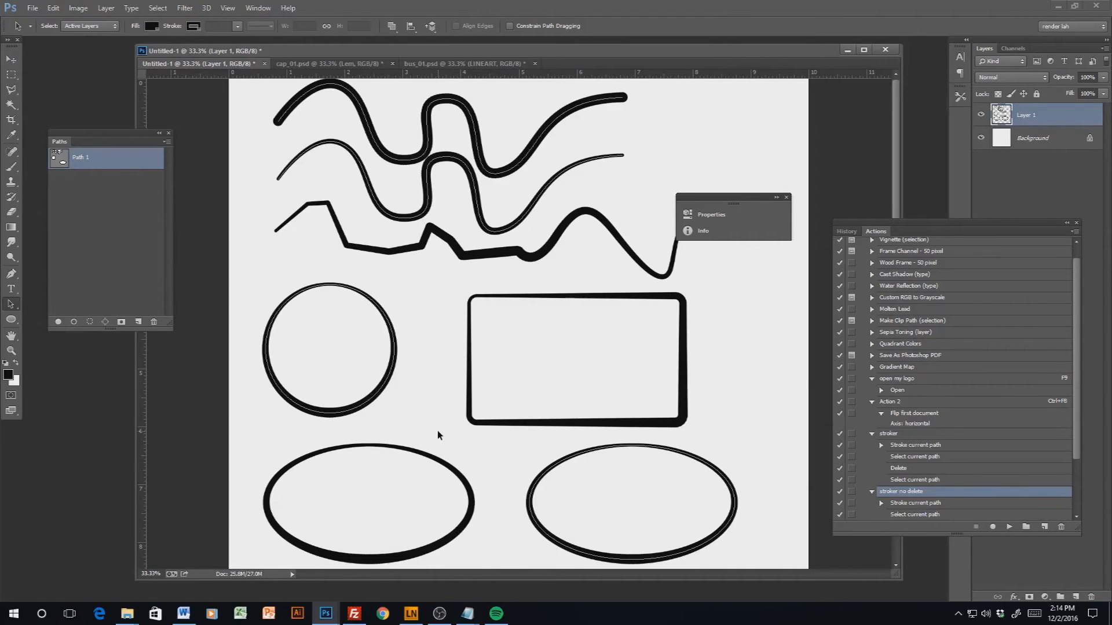
# Collapse the Default Actions set, expand the my drawing actions set, and collapse its stroke no pressure action to review the shortcuts
pyautogui.moveTo(1079, 422); pyautogui.dragTo(1086, 363)
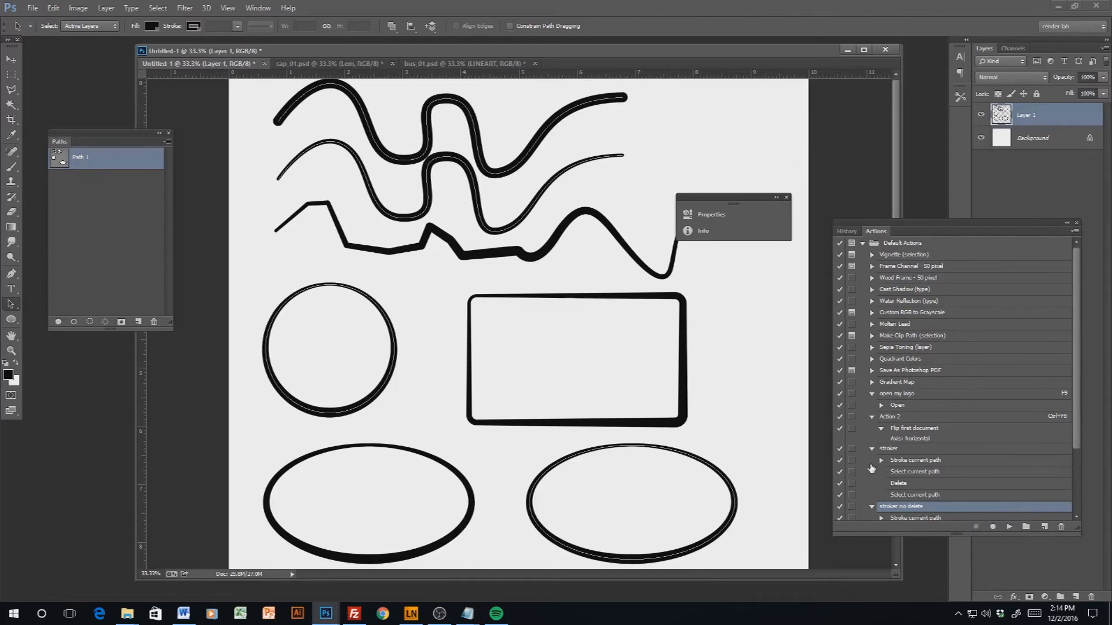
pyautogui.click(862, 243)
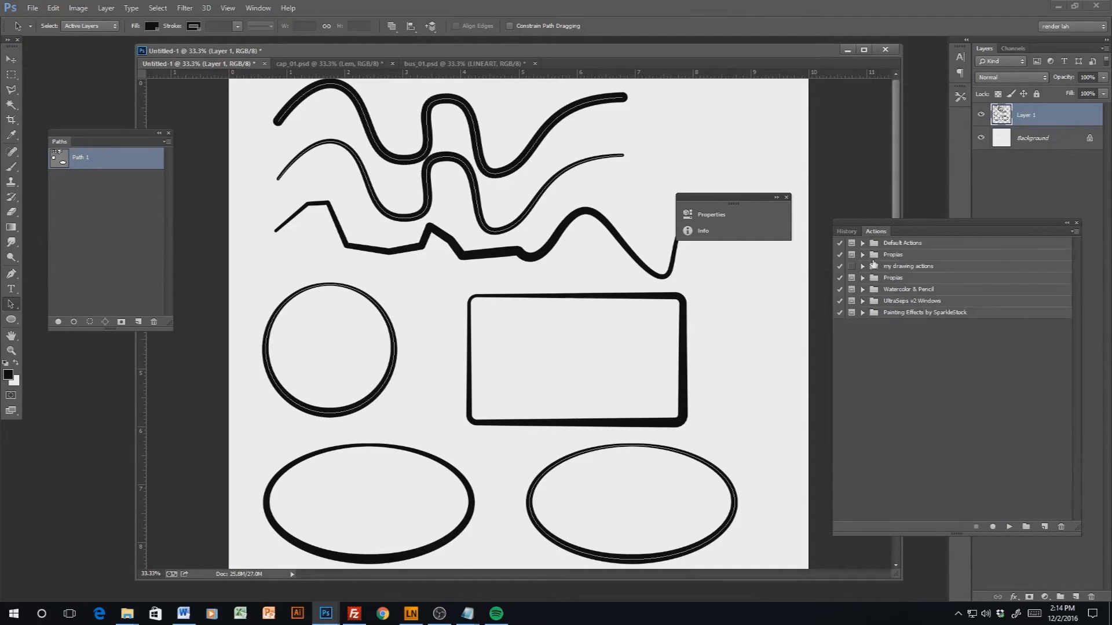
pyautogui.click(863, 267)
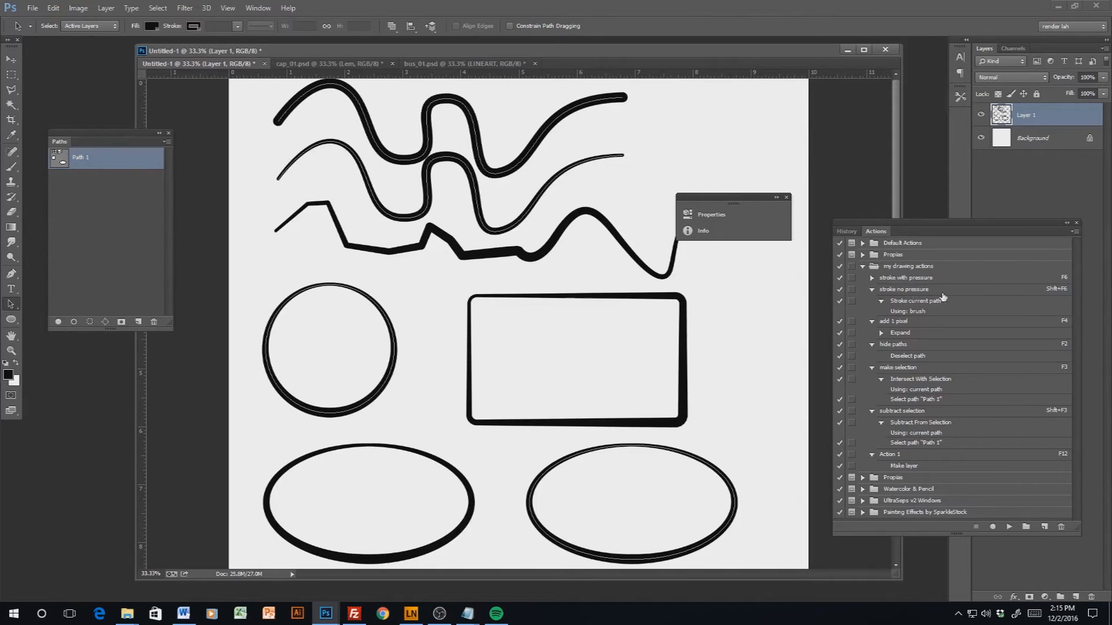
pyautogui.click(872, 289)
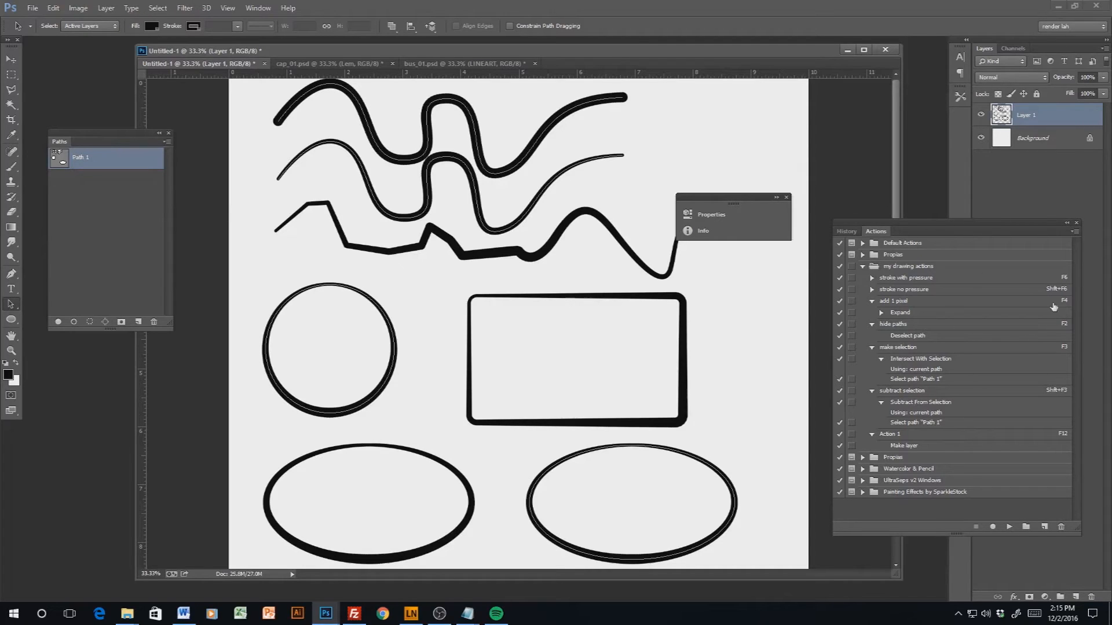
# Test the hide paths action twice on Path 1, showing the path again after each run, and select the make selection action
pyautogui.click(917, 327)
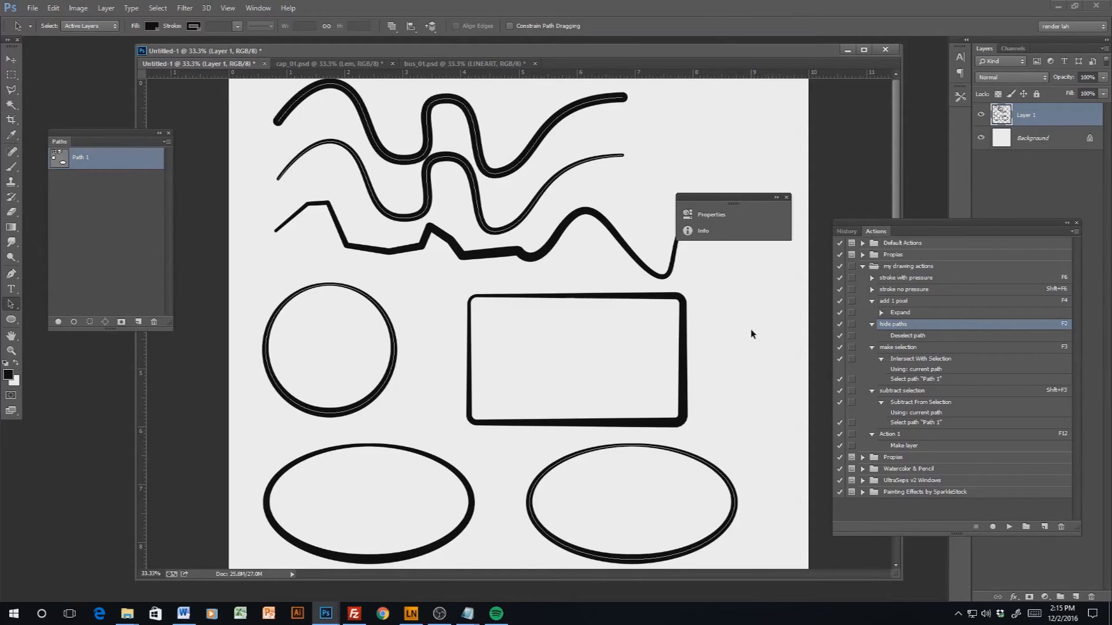
pyautogui.press('F2')
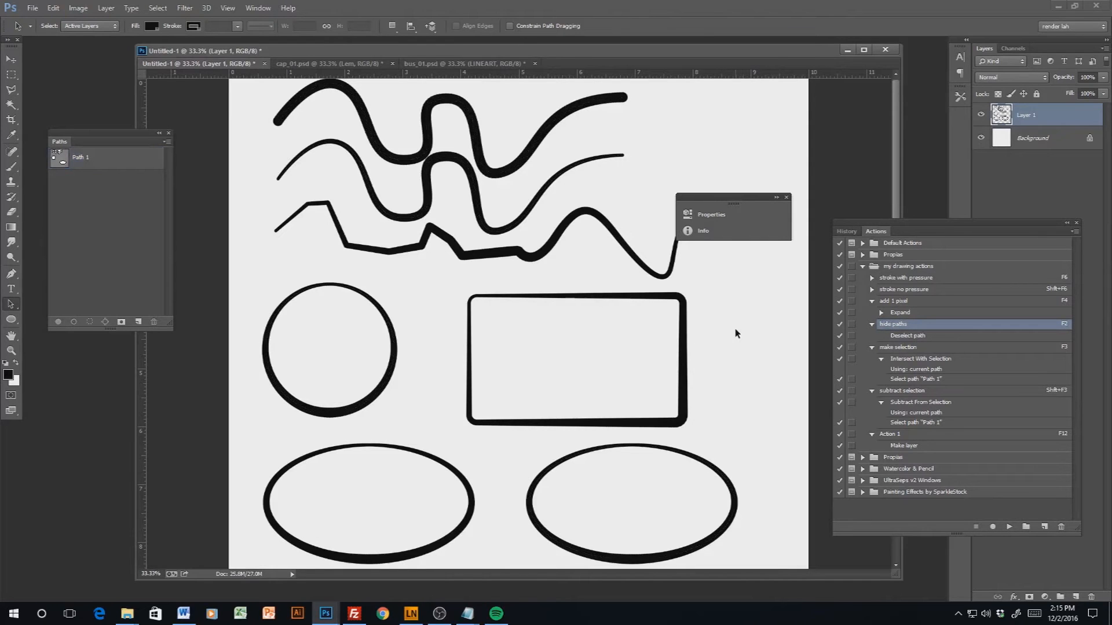
pyautogui.click(64, 163)
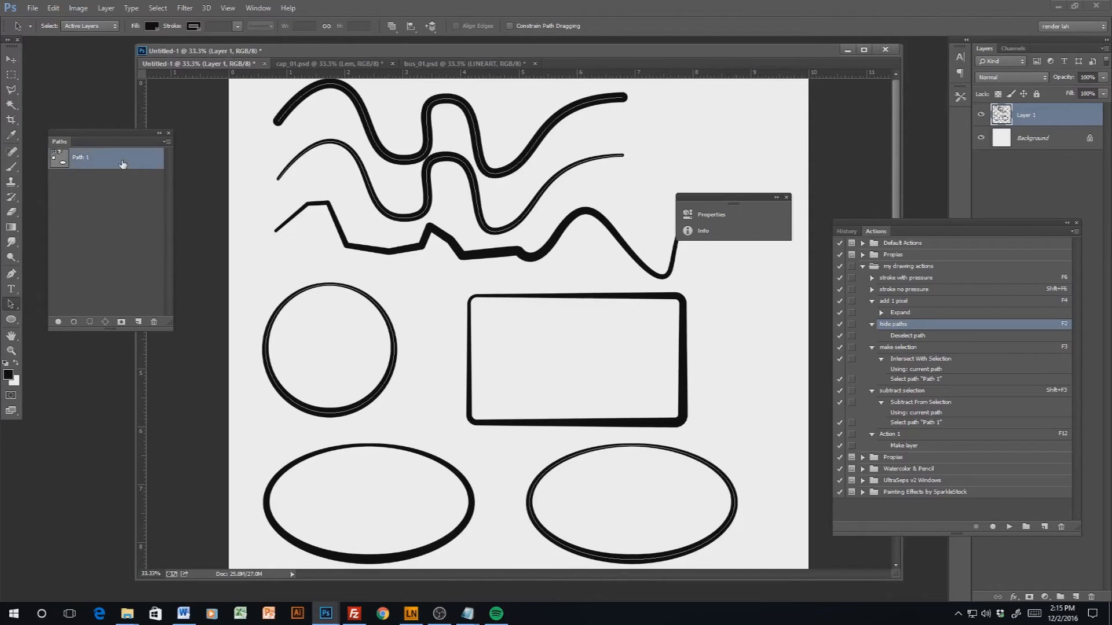
pyautogui.press('F2')
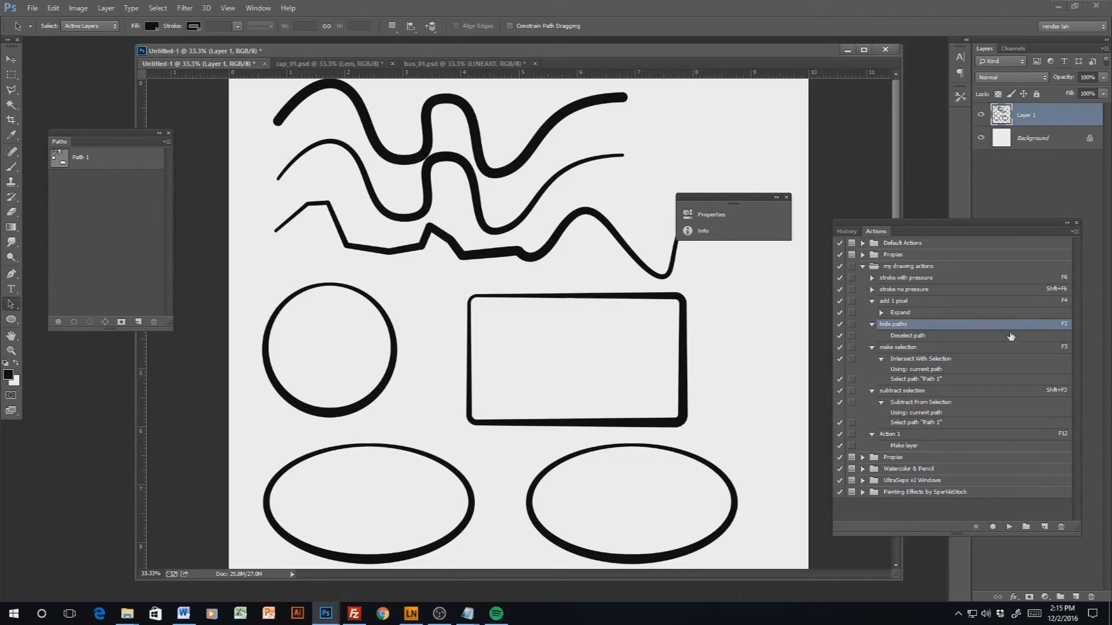
pyautogui.click(898, 348)
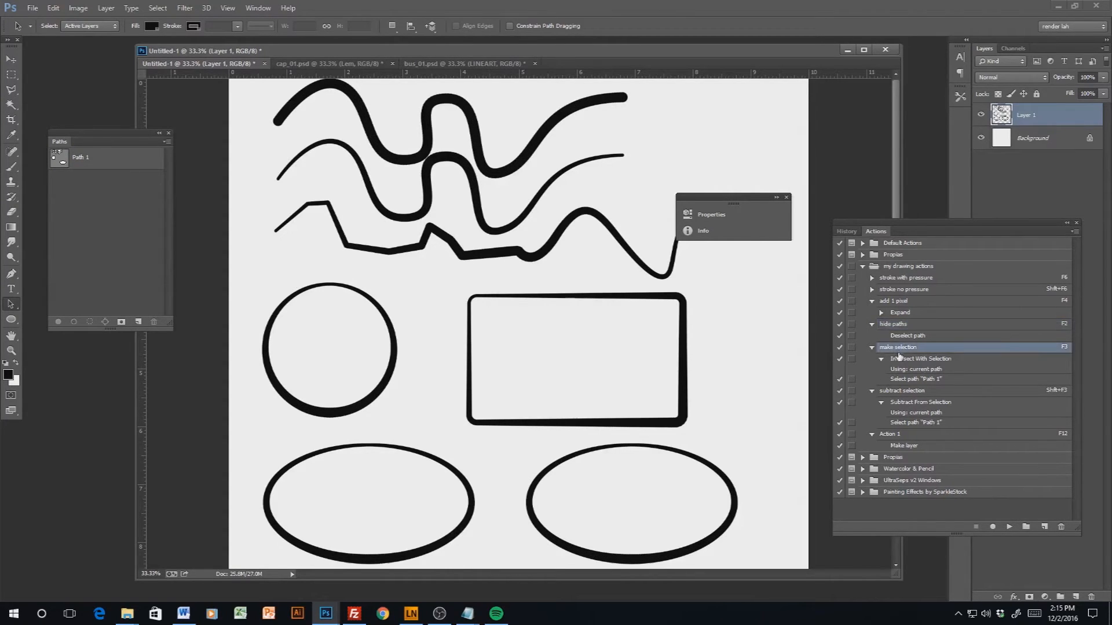
pyautogui.click(141, 168)
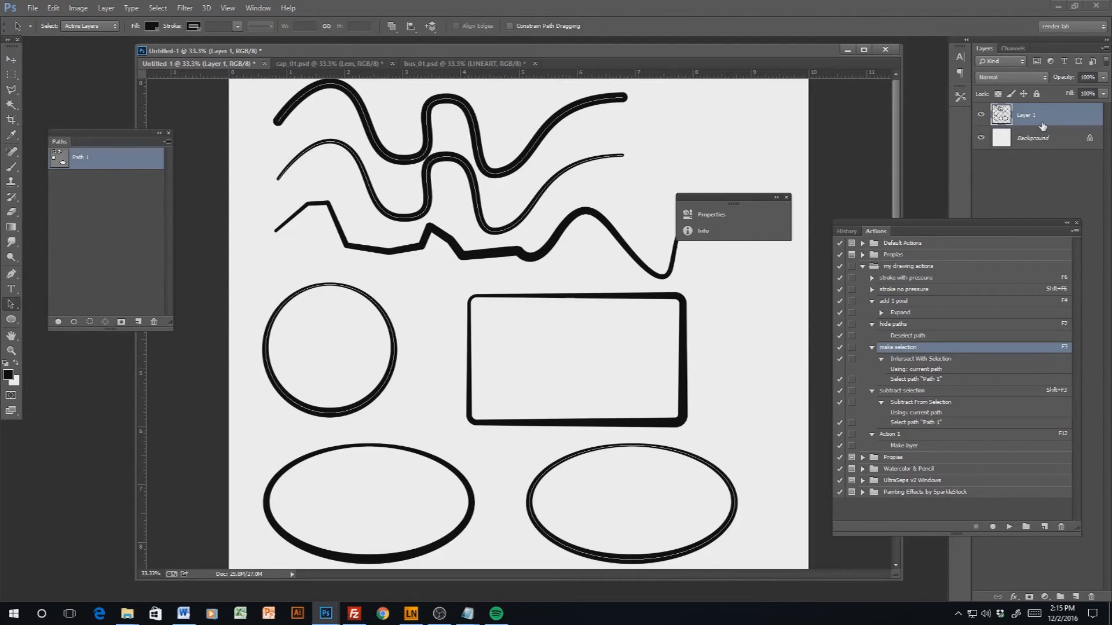
# Fill all of Layer 1 with white as the foreground color and hide Path 1 using the hide paths action
pyautogui.press('x')
pyautogui.hotkey('alt', 'BackSpace')
pyautogui.press('F2')
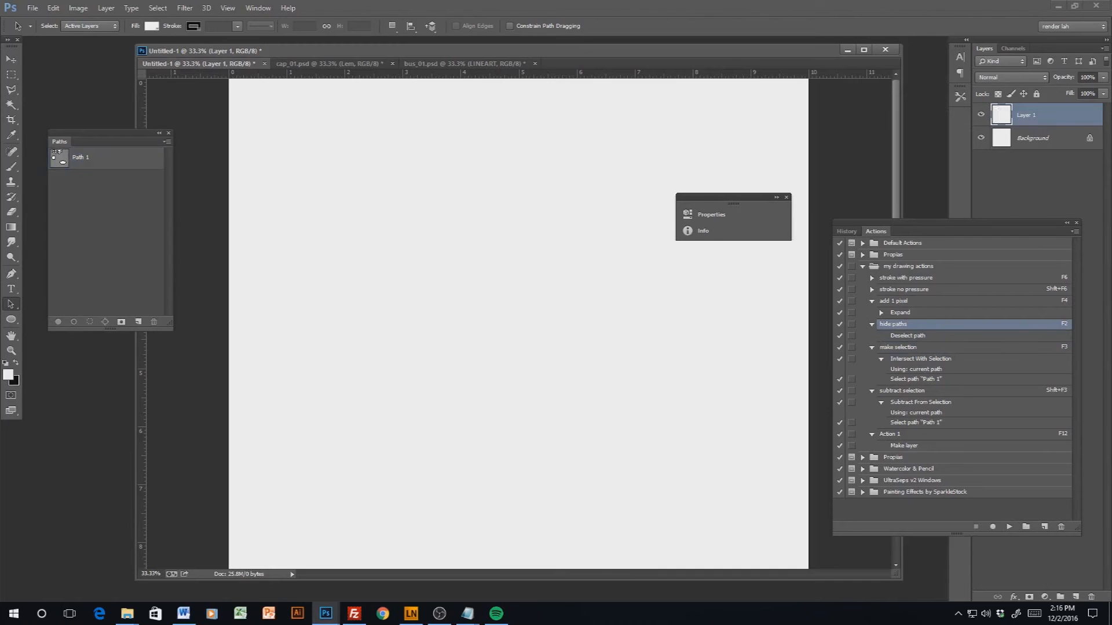
# Show Path 1 again, delete all of its remaining subpaths, and switch to the Pen tool
pyautogui.click(128, 166)
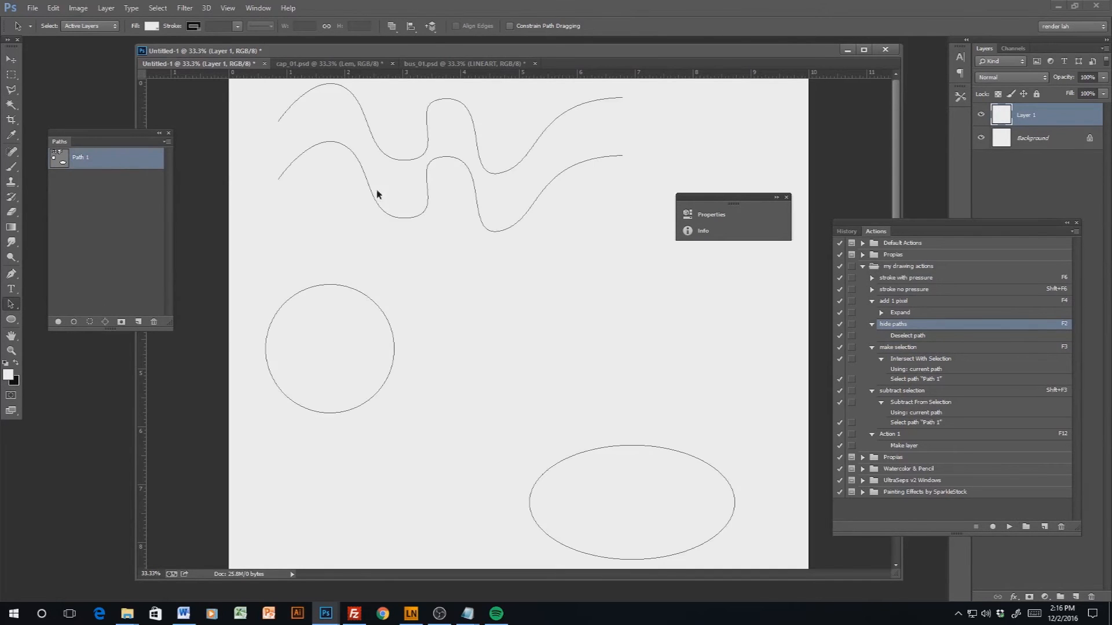
pyautogui.moveTo(249, 88); pyautogui.dragTo(715, 522)
pyautogui.press('Delete')
pyautogui.click(11, 274)
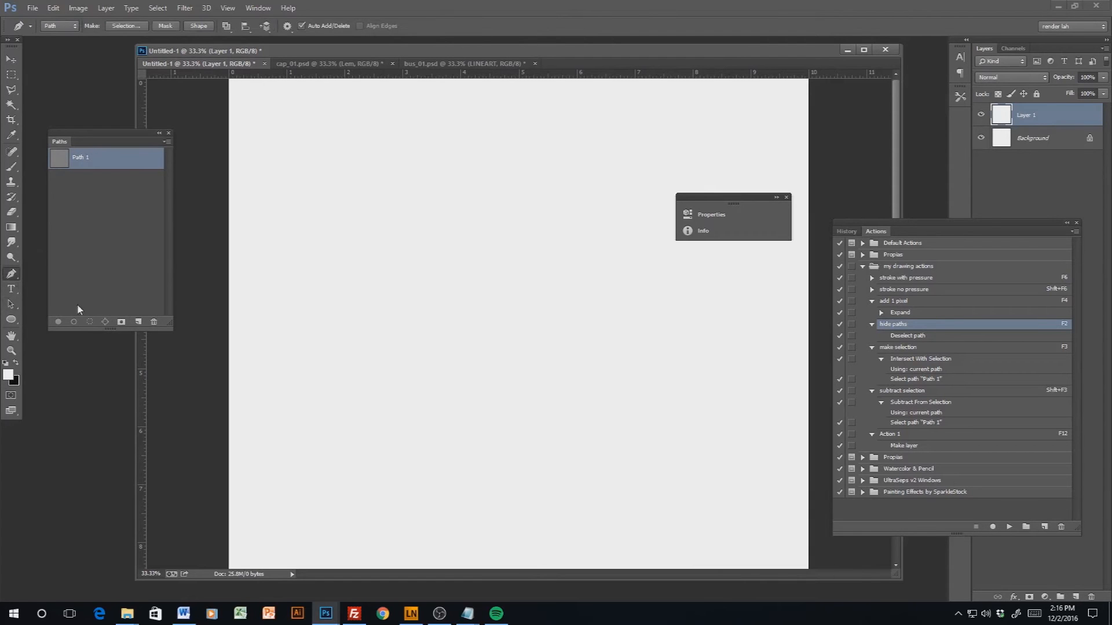
# Draw a closed, curvy freeform shape across the canvas on Path 1 with the Pen tool
pyautogui.click(286, 348)
pyautogui.moveTo(308, 247); pyautogui.dragTo(342, 251)
pyautogui.moveTo(405, 349); pyautogui.dragTo(464, 298)
pyautogui.moveTo(532, 213); pyautogui.dragTo(589, 253)
pyautogui.moveTo(626, 359); pyautogui.dragTo(613, 402)
pyautogui.moveTo(476, 469); pyautogui.dragTo(404, 474)
pyautogui.moveTo(354, 437); pyautogui.dragTo(351, 419)
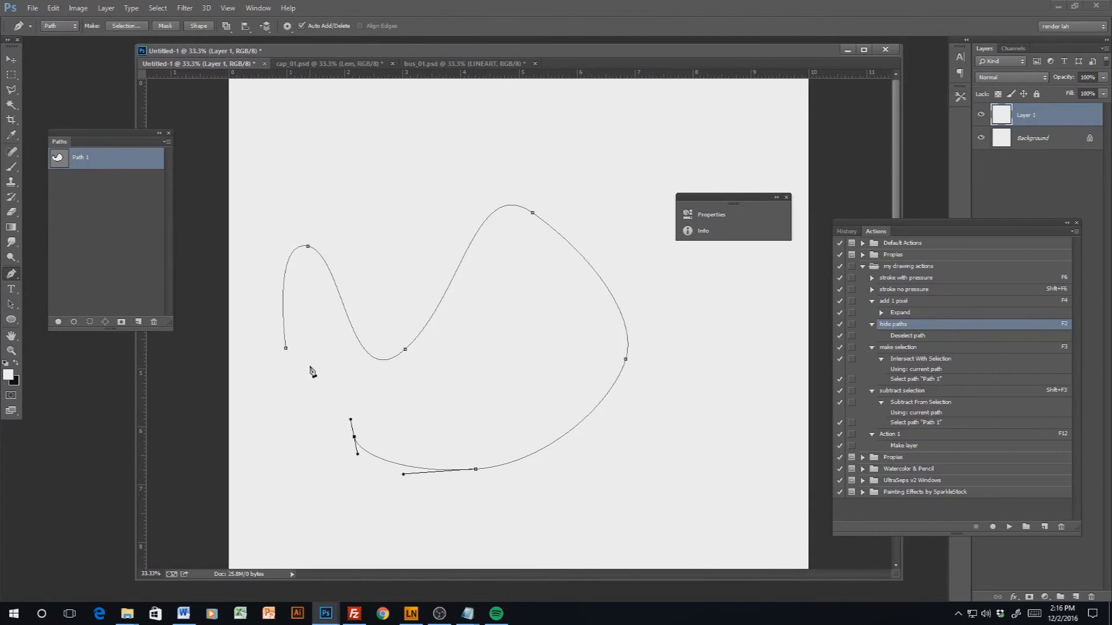
pyautogui.moveTo(286, 349); pyautogui.dragTo(165, 435)
# Turn the closed shape on Path 1 into a selection by running the make selection action
pyautogui.click(10, 304)
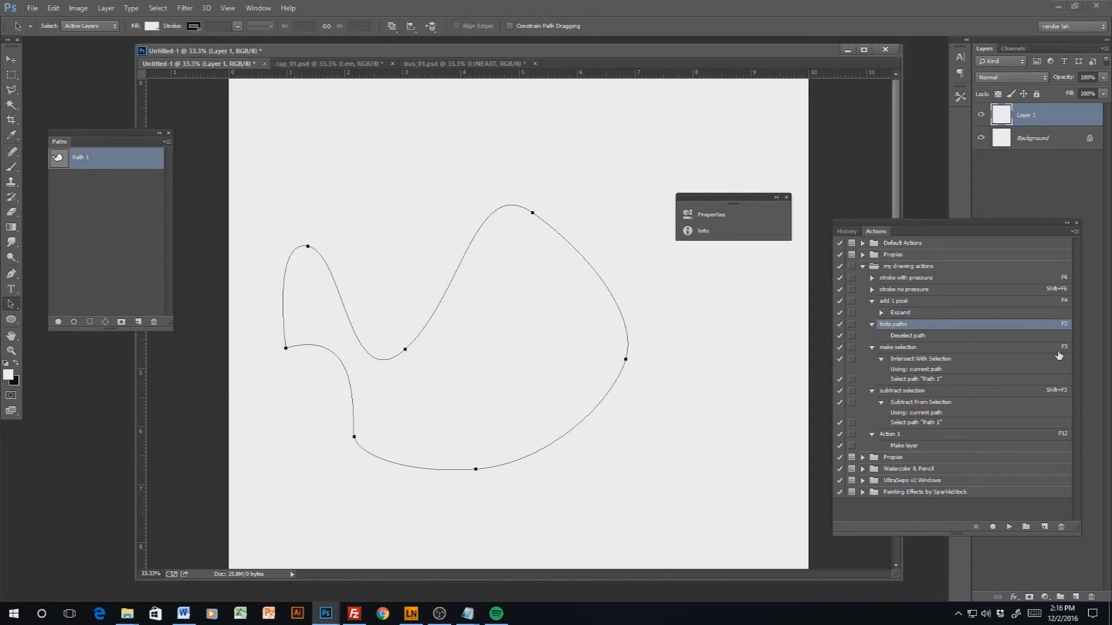
pyautogui.click(998, 348)
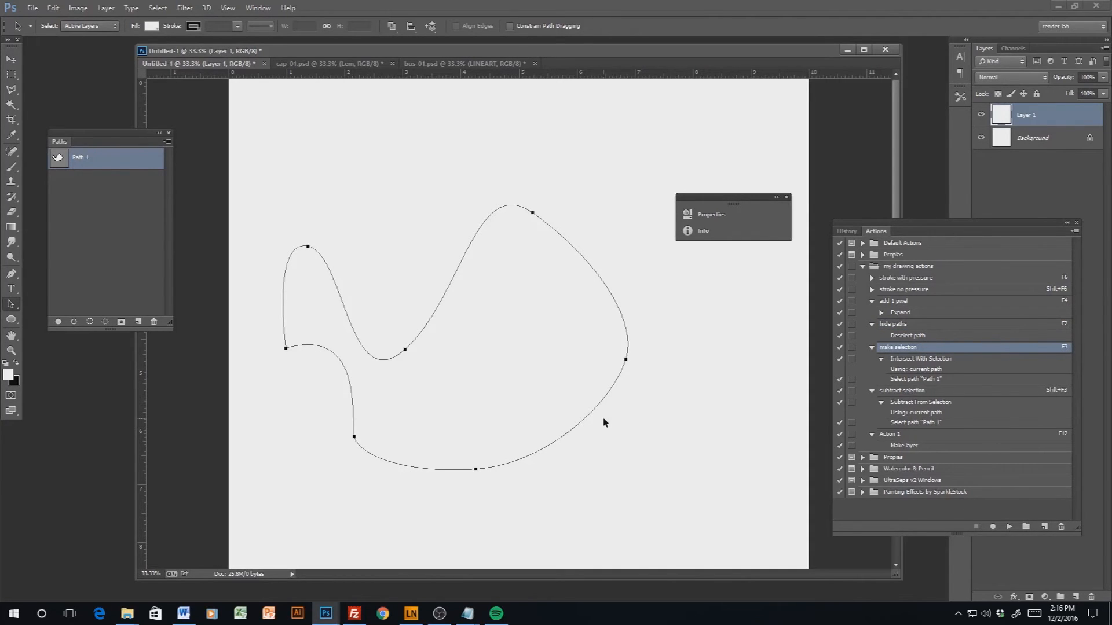
pyautogui.press('F3')
# Set the foreground color to dark red a41f1f
pyautogui.click(8, 374)
pyautogui.click(732, 199)
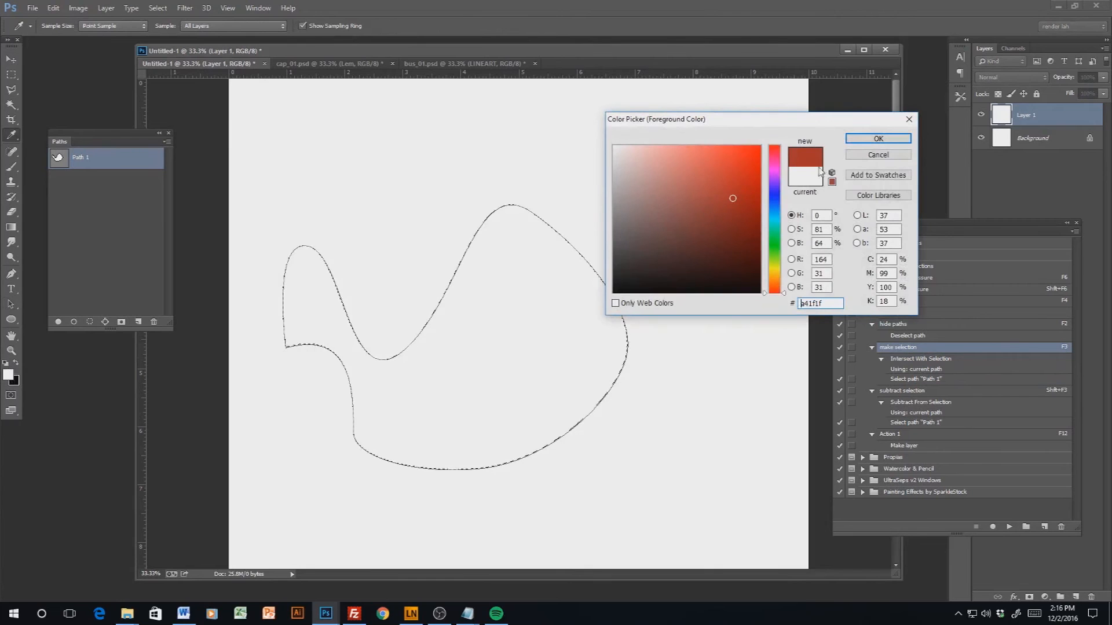
pyautogui.click(880, 141)
# Shade the selected shape on Layer 1 with overlapping red radial gradients at 32% opacity
pyautogui.press('g')
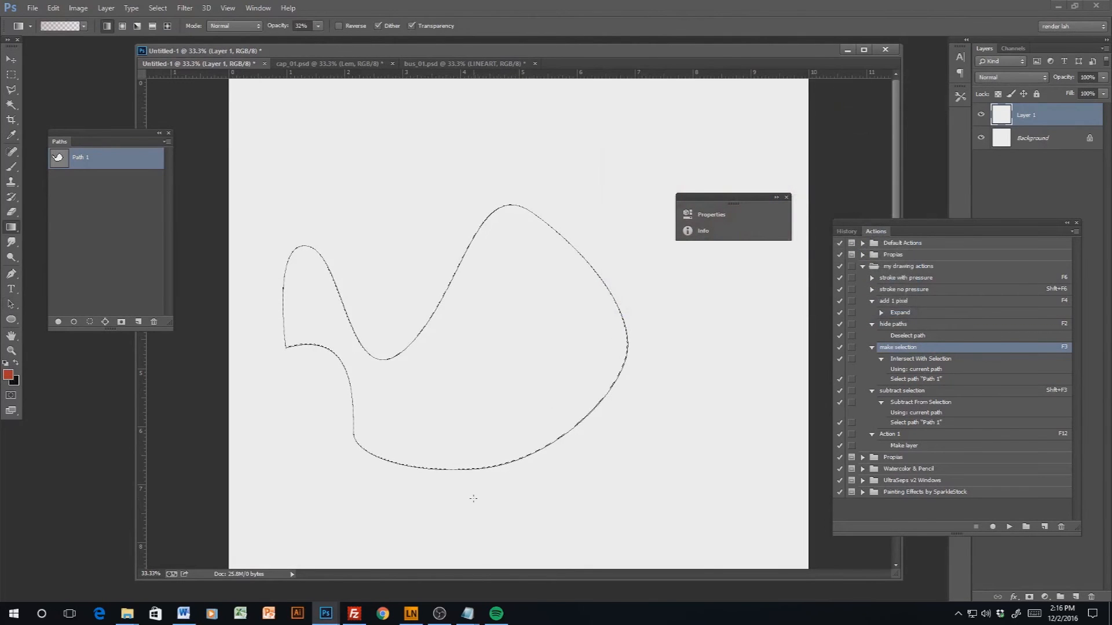
pyautogui.click(122, 25)
pyautogui.moveTo(498, 491); pyautogui.dragTo(496, 307)
pyautogui.moveTo(671, 417); pyautogui.dragTo(539, 328)
pyautogui.moveTo(522, 297); pyautogui.dragTo(504, 266)
pyautogui.moveTo(551, 543); pyautogui.dragTo(548, 400)
pyautogui.moveTo(472, 469); pyautogui.dragTo(460, 373)
pyautogui.moveTo(374, 464); pyautogui.dragTo(387, 347)
pyautogui.moveTo(450, 427); pyautogui.dragTo(476, 363)
pyautogui.moveTo(649, 430); pyautogui.dragTo(487, 228)
pyautogui.moveTo(538, 377); pyautogui.dragTo(502, 309)
pyautogui.moveTo(565, 157); pyautogui.dragTo(443, 315)
pyautogui.moveTo(641, 227); pyautogui.dragTo(544, 376)
pyautogui.moveTo(563, 234); pyautogui.dragTo(370, 438)
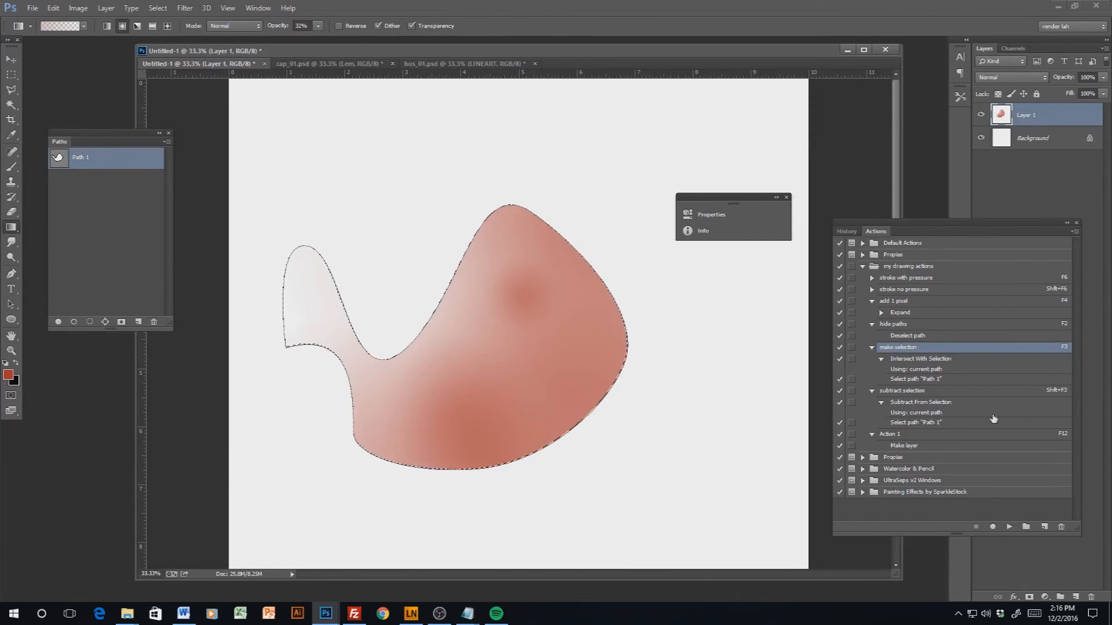
# Clear the view of Layer 1, the selection and Path 1, add an empty layer, and select the subtract selection action
pyautogui.click(980, 115)
pyautogui.hotkey('ctrl', 'd')
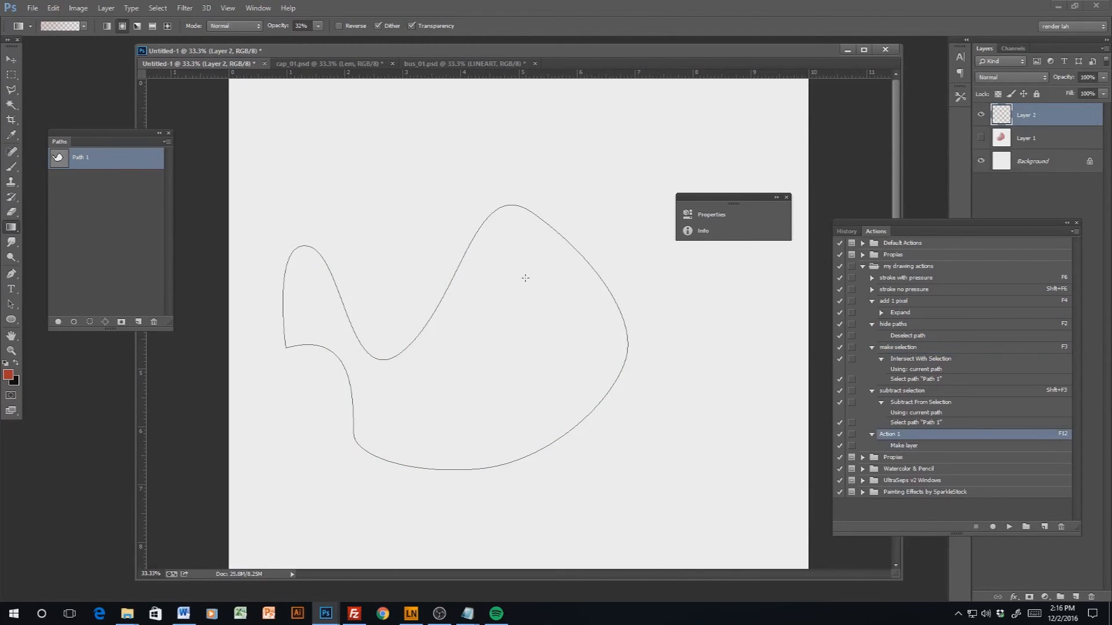
pyautogui.press('F2')
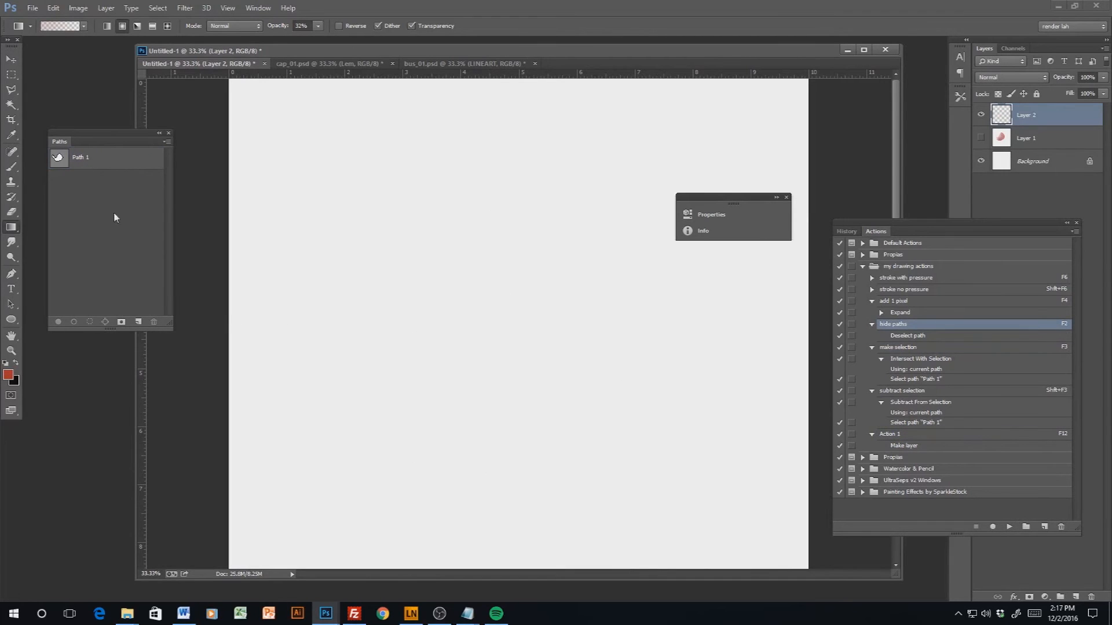
pyautogui.click(940, 359)
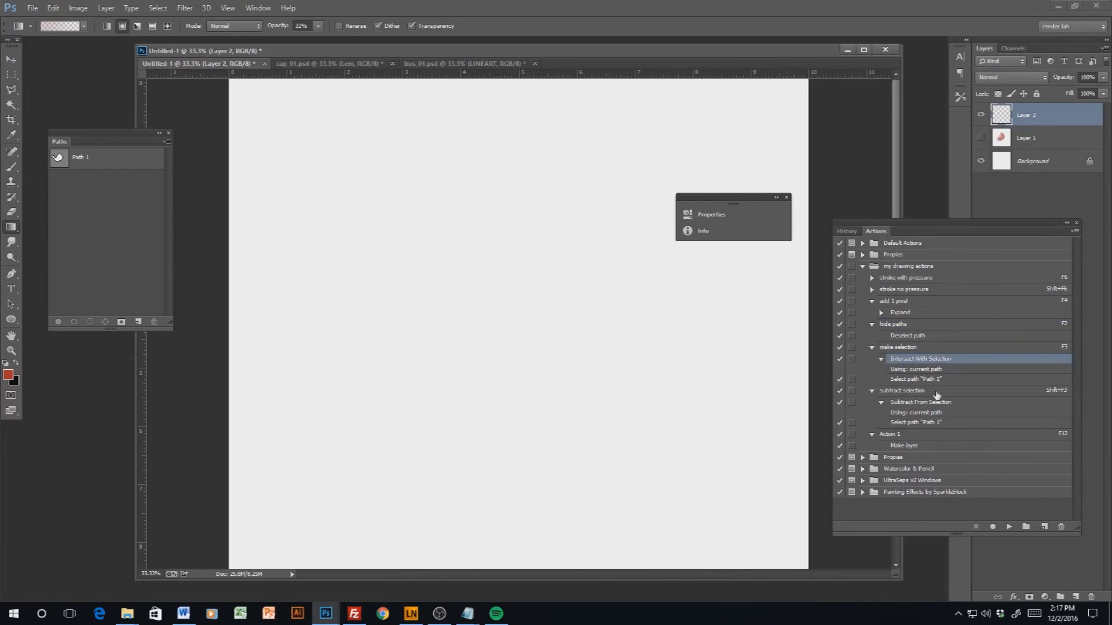
pyautogui.click(936, 392)
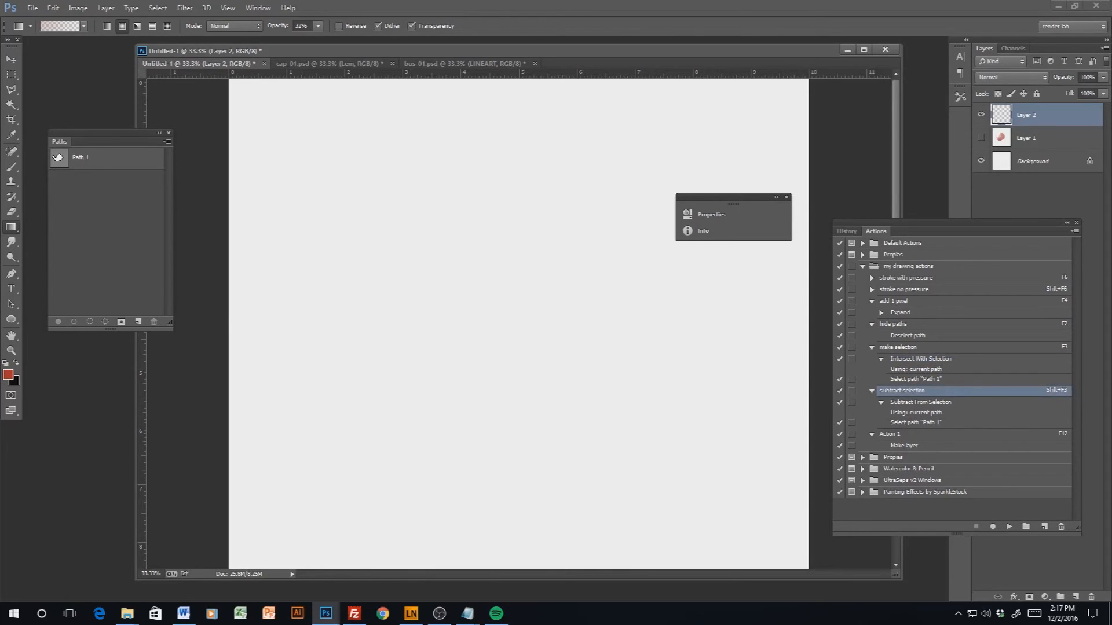
# Draw an ellipse path about 1062 by 1041 px and an overlapping rounded rectangle about 1008 by 747 px with 40 px corners
pyautogui.click(11, 319)
pyautogui.moveTo(335, 250); pyautogui.dragTo(539, 449)
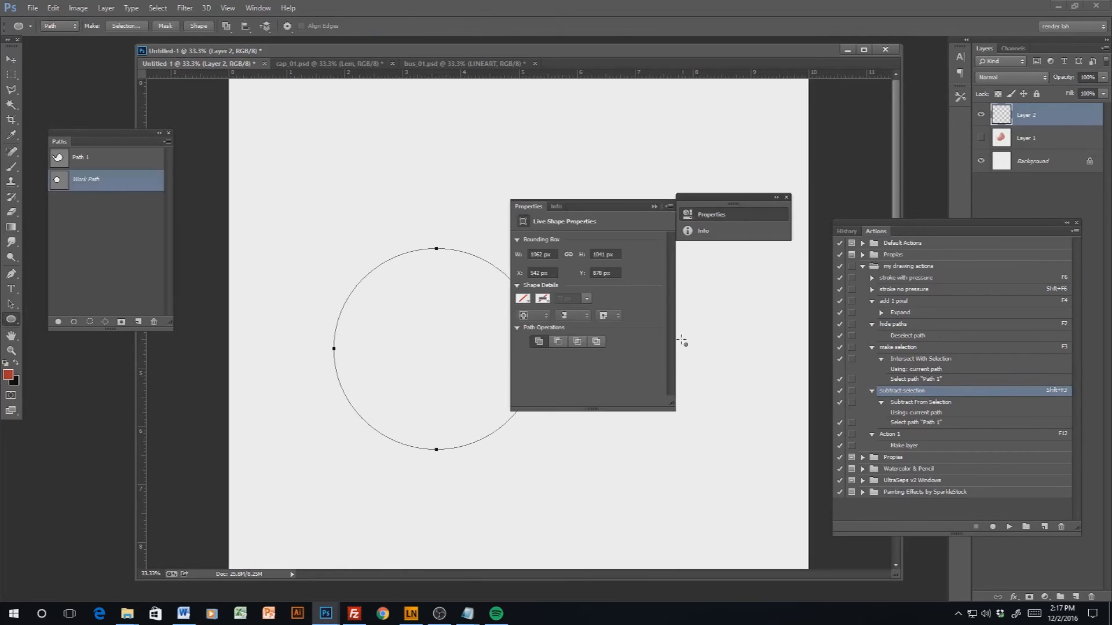
pyautogui.click(653, 207)
pyautogui.moveTo(12, 324); pyautogui.dragTo(47, 335)
pyautogui.moveTo(624, 249); pyautogui.dragTo(429, 391)
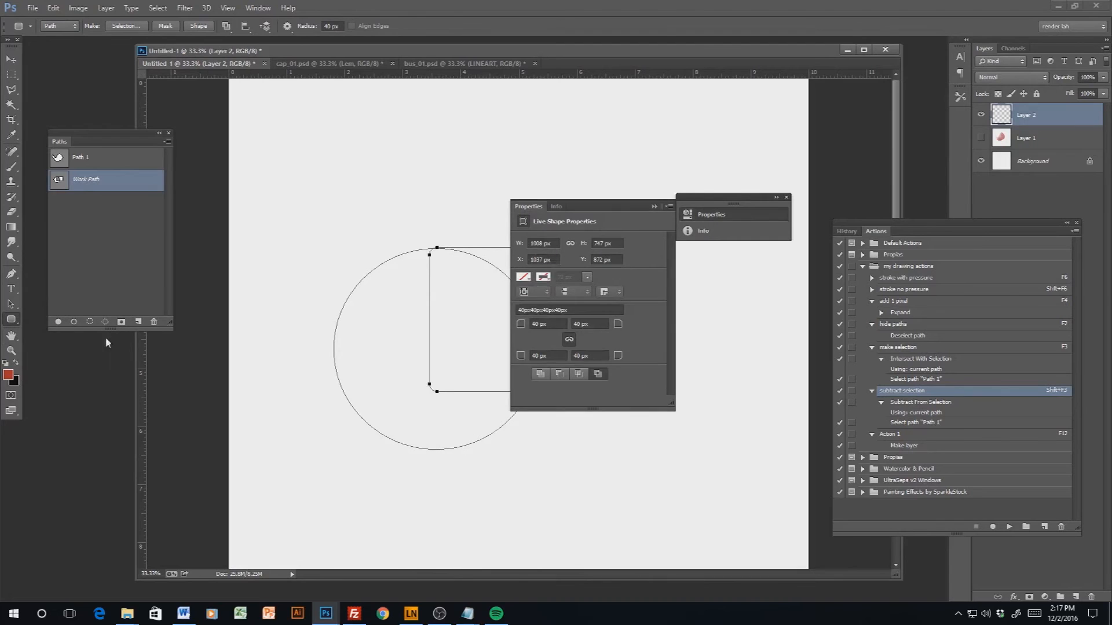
pyautogui.click(655, 207)
# Select only the circle subpath and convert it to a selection with the make selection action
pyautogui.press('a')
pyautogui.click(371, 261)
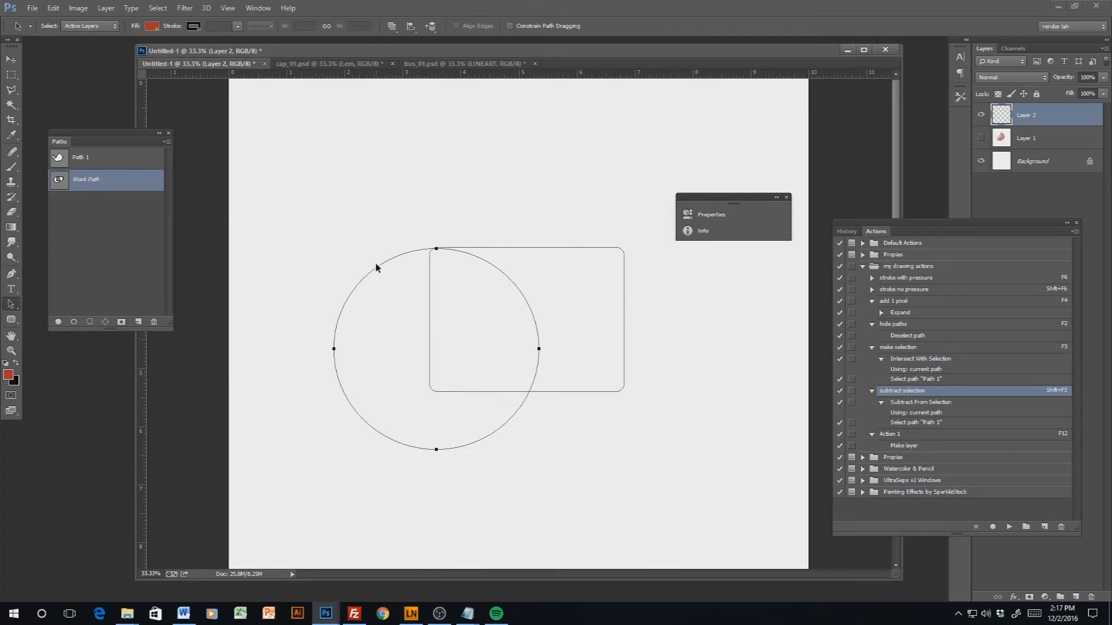
pyautogui.press('F3')
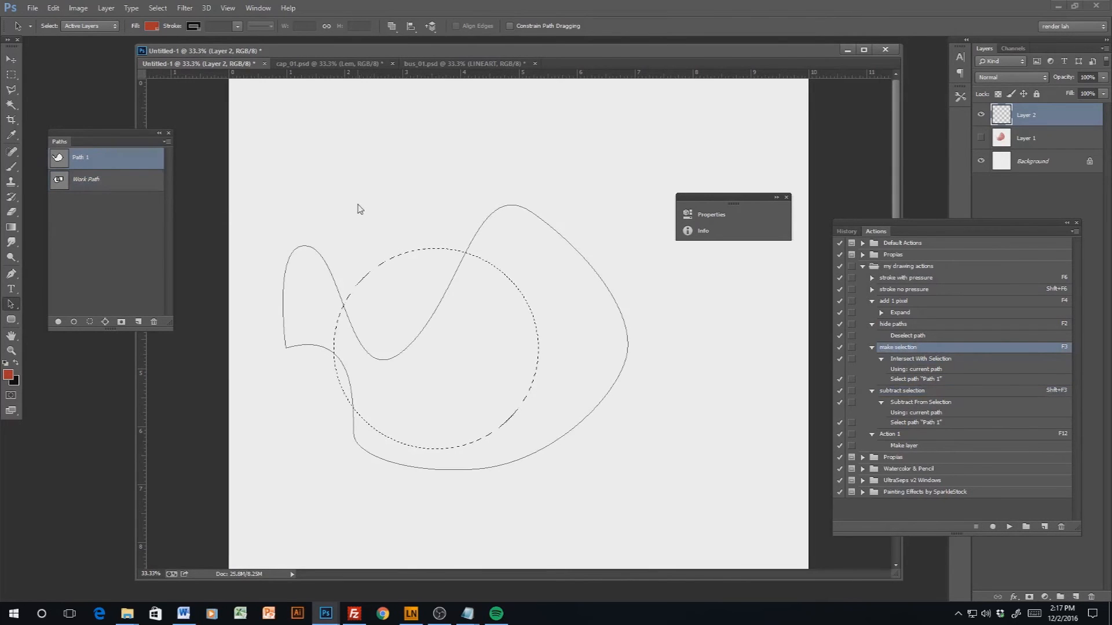
# Subtract the Work Path's rounded rectangle from the circular selection with the subtract selection action, and hide the paths
pyautogui.click(119, 182)
pyautogui.click(556, 250)
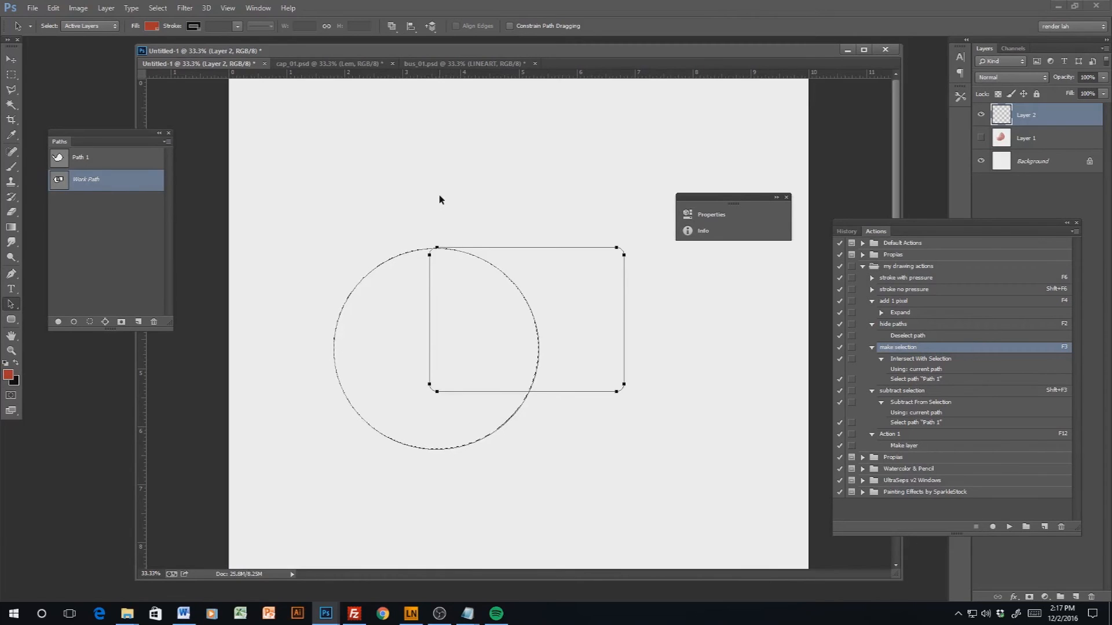
pyautogui.hotkey('shift', 'F3')
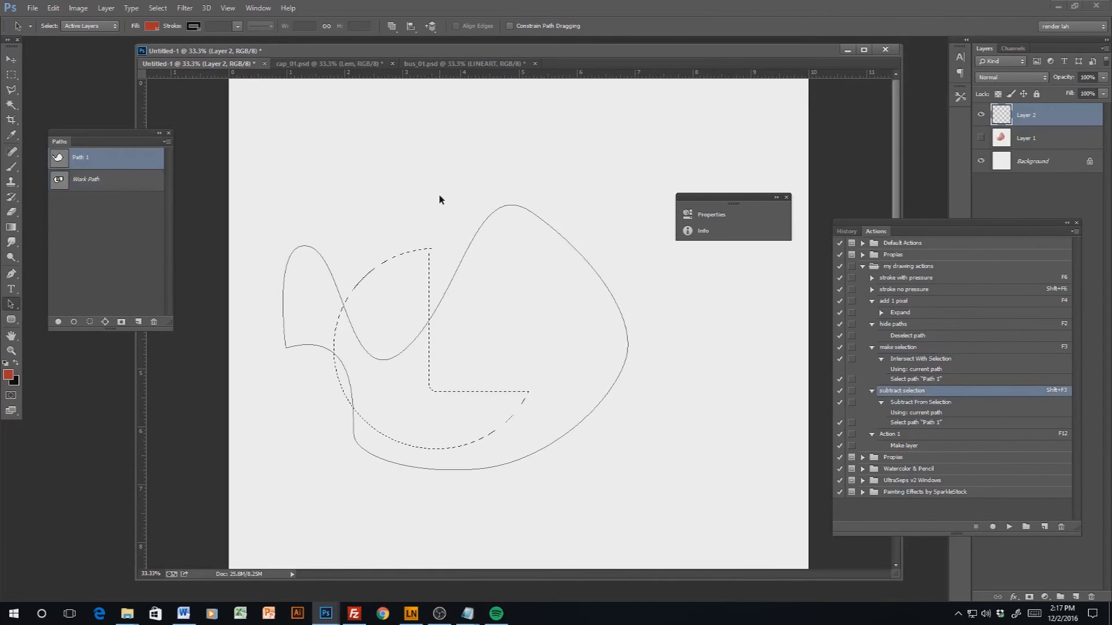
pyautogui.press('F2')
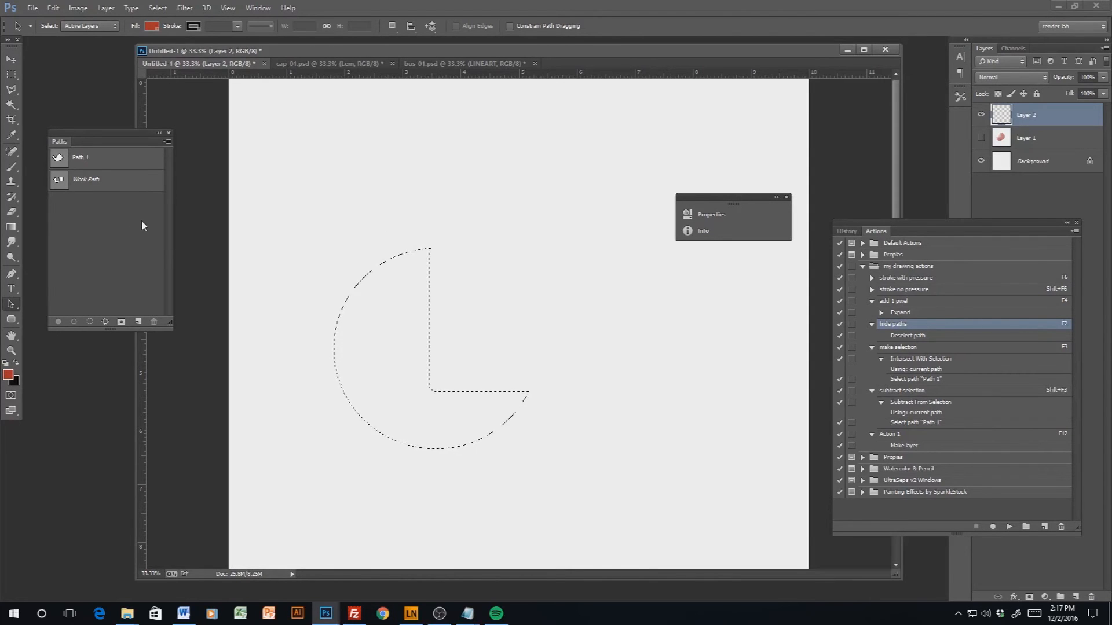
# Switch to the cap_01.psd car sketch, restore the default black and white colors, and add a new layer above Lem
pyautogui.click(310, 65)
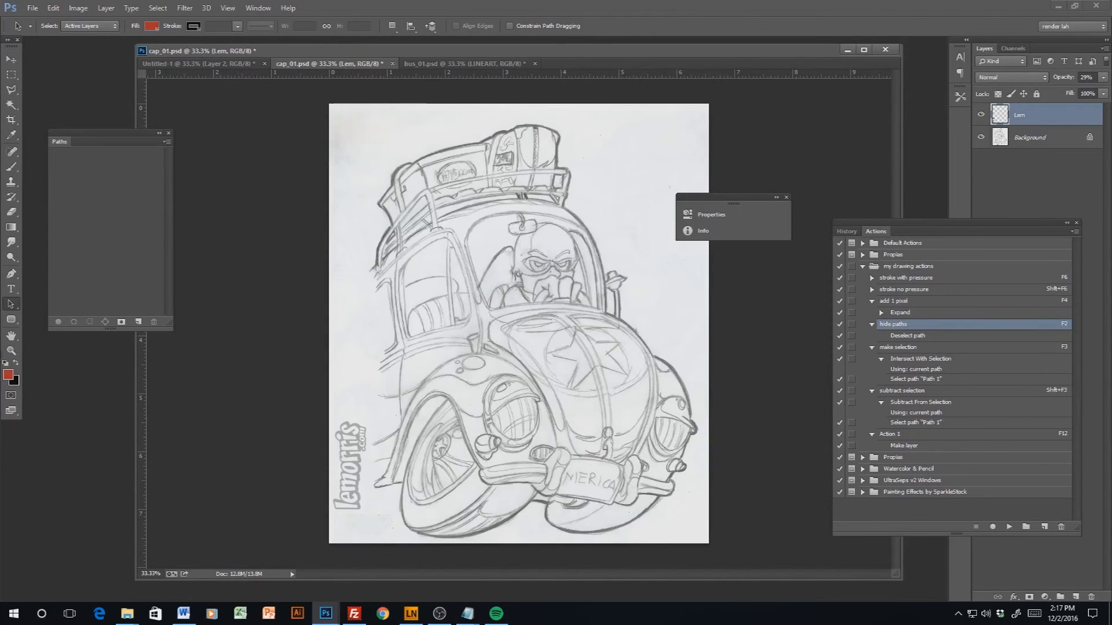
pyautogui.press('d')
pyautogui.hotkey('ctrl', '+')
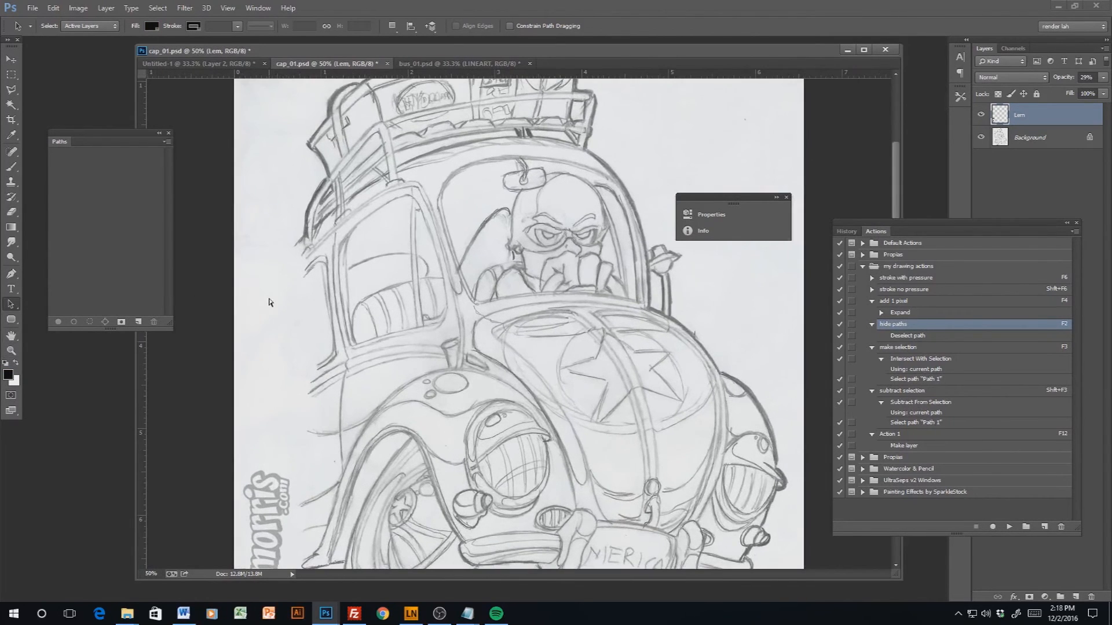
pyautogui.scroll(-3, 376, 443)
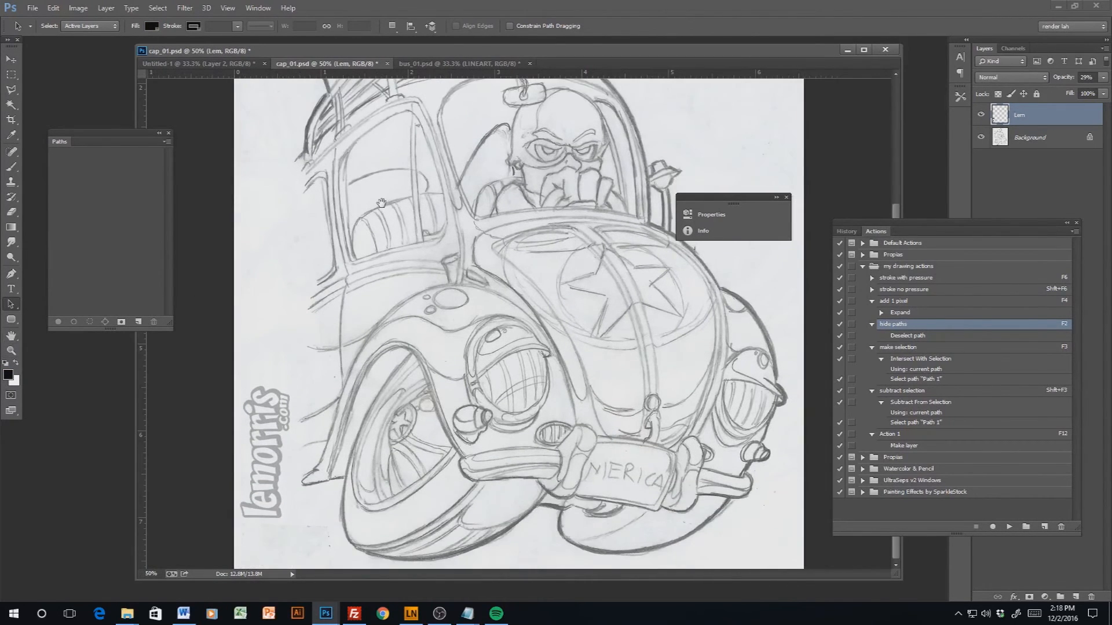
pyautogui.hotkey('ctrl', '+')
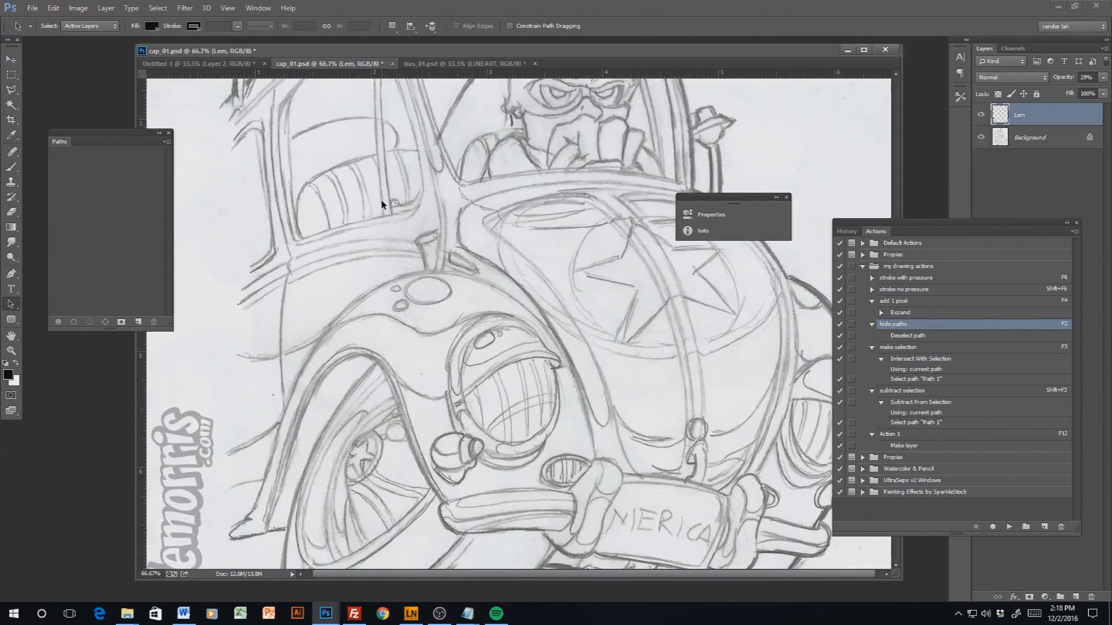
pyautogui.scroll(-3, 381, 200)
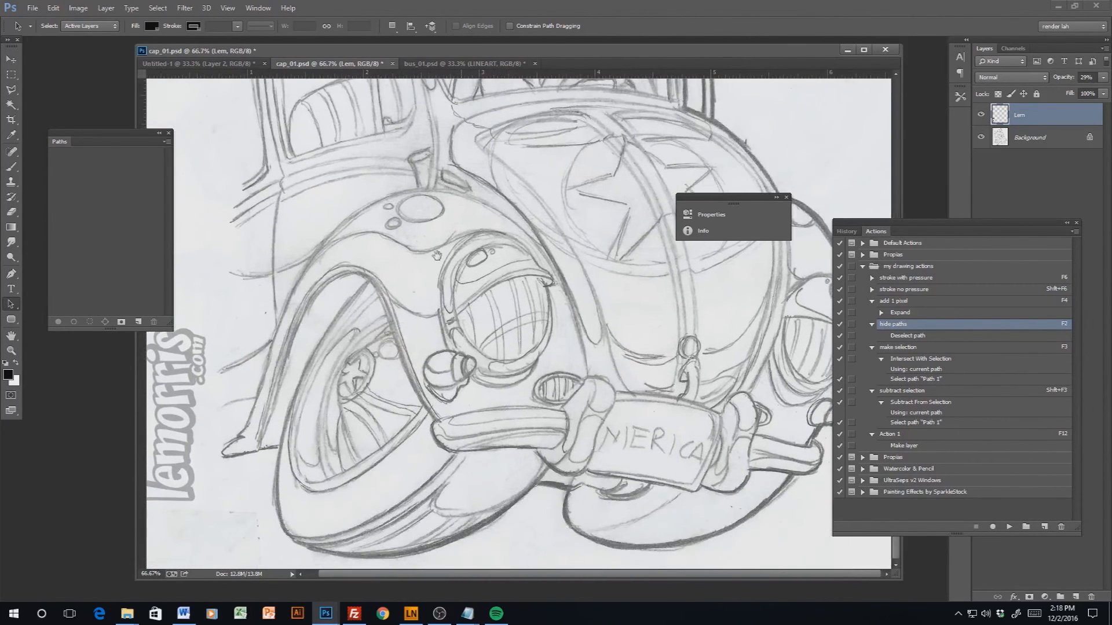
pyautogui.click(1077, 223)
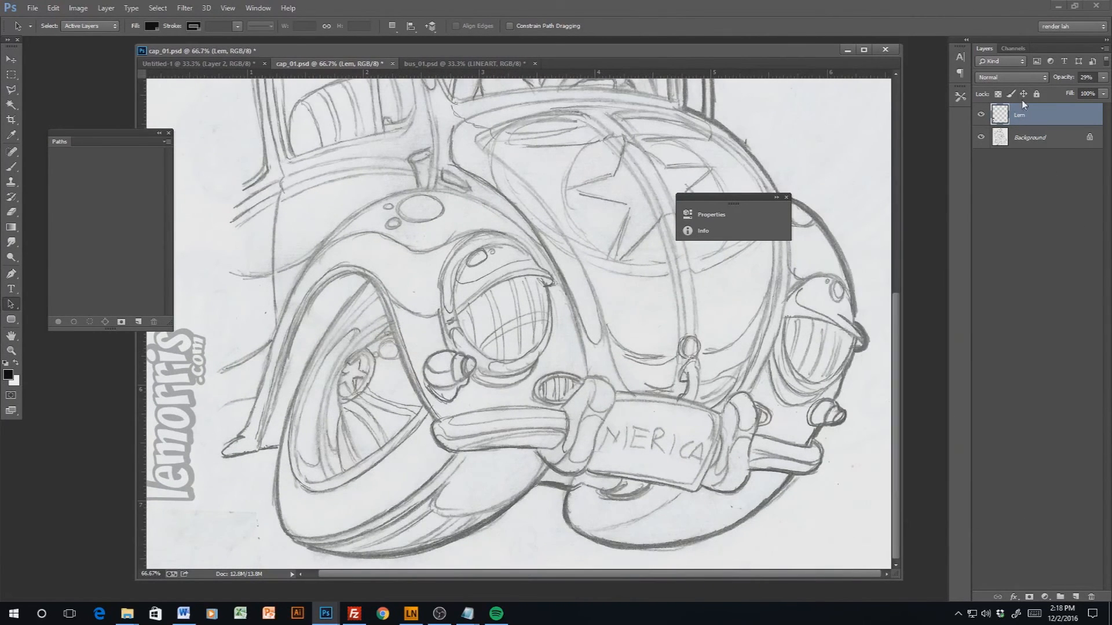
pyautogui.click(1075, 596)
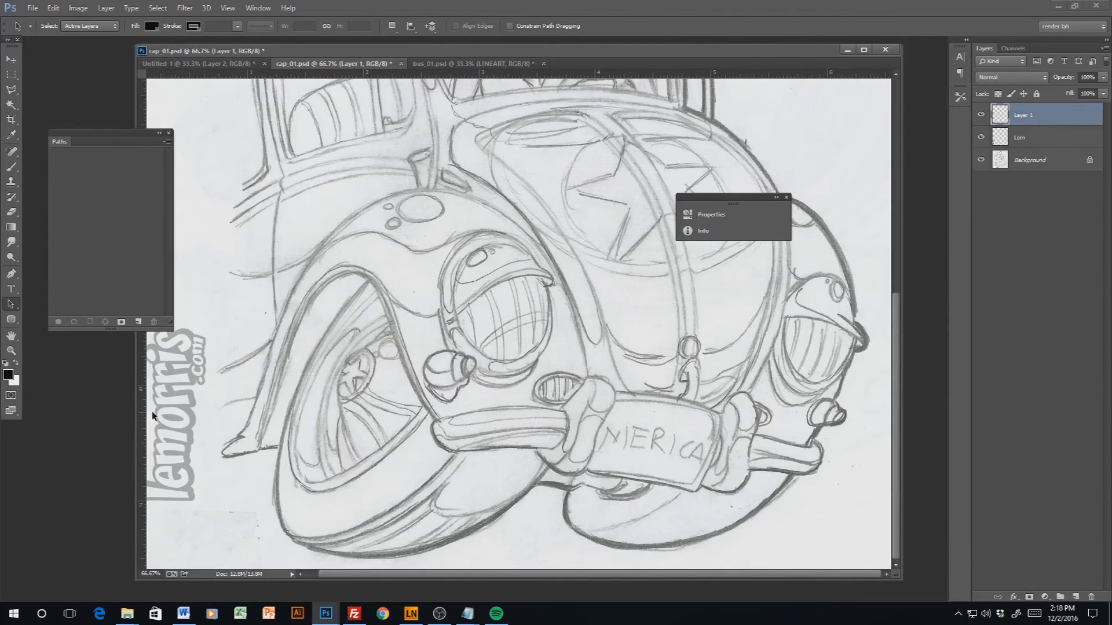
# Choose the Brush tool and reduce its tip to a small size for thin outlines
pyautogui.press('p')
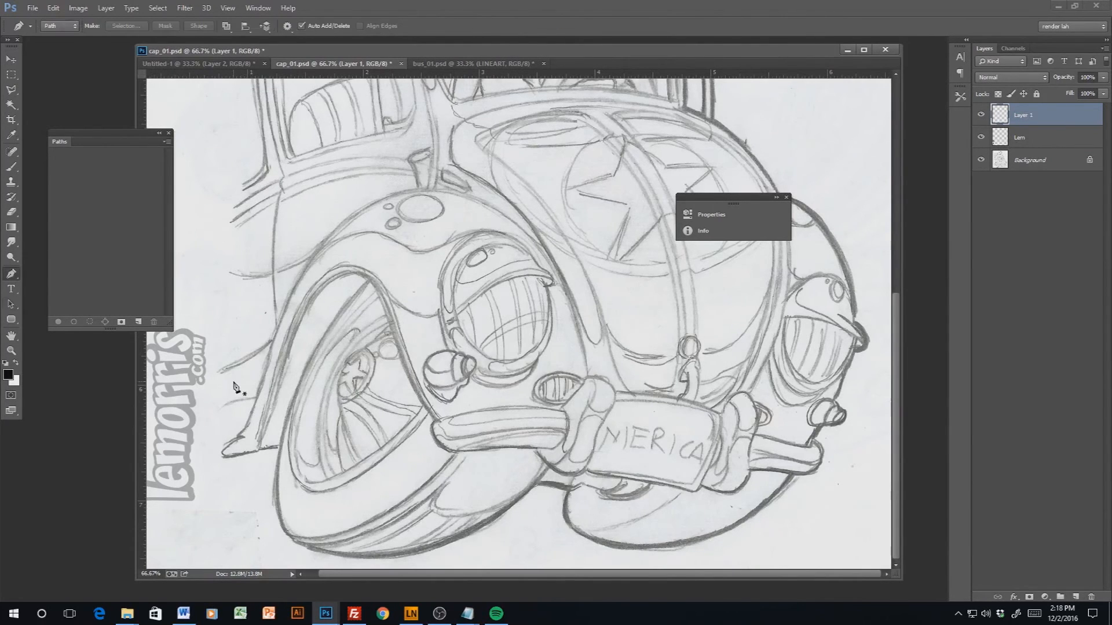
pyautogui.press('b')
pyautogui.press('[')
pyautogui.press('[')
pyautogui.press('[')
pyautogui.press('[')
pyautogui.press('[')
pyautogui.press('[')
pyautogui.press('[')
pyautogui.press('[')
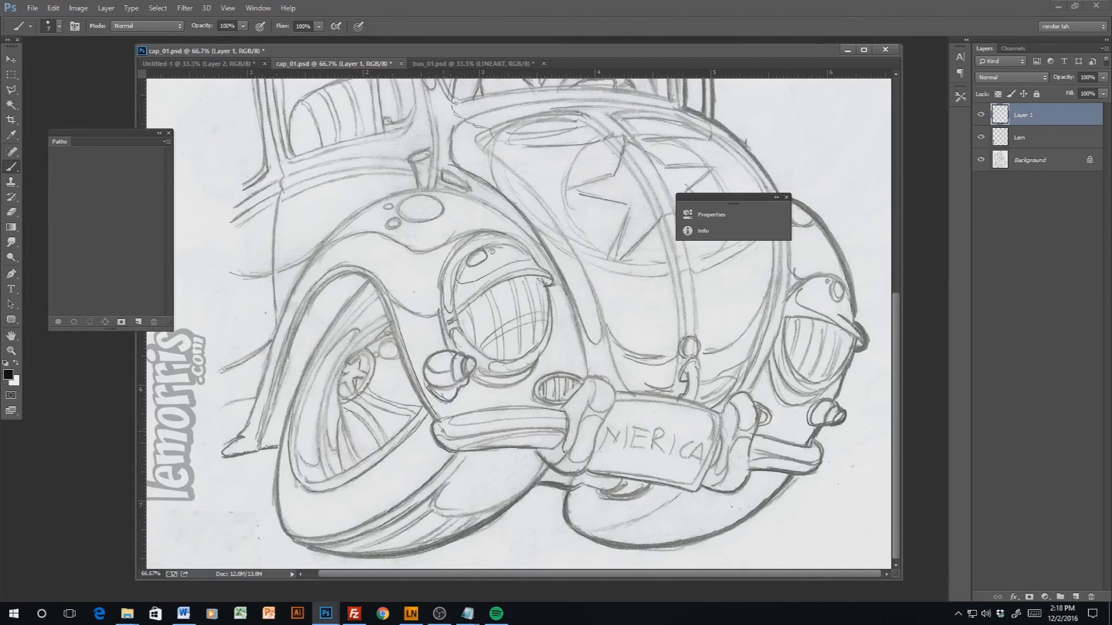
# Try two brush strokes across the car's front bumper, undoing each one
pyautogui.moveTo(422, 440); pyautogui.dragTo(541, 455)
pyautogui.hotkey('ctrl', 'z')
pyautogui.moveTo(440, 453); pyautogui.dragTo(544, 426)
pyautogui.hotkey('ctrl', 'z')
# Convert the locked Background into a regular layer named Layer 0, leaving its layer style at the defaults
pyautogui.doubleClick(1029, 163)
pyautogui.click(653, 194)
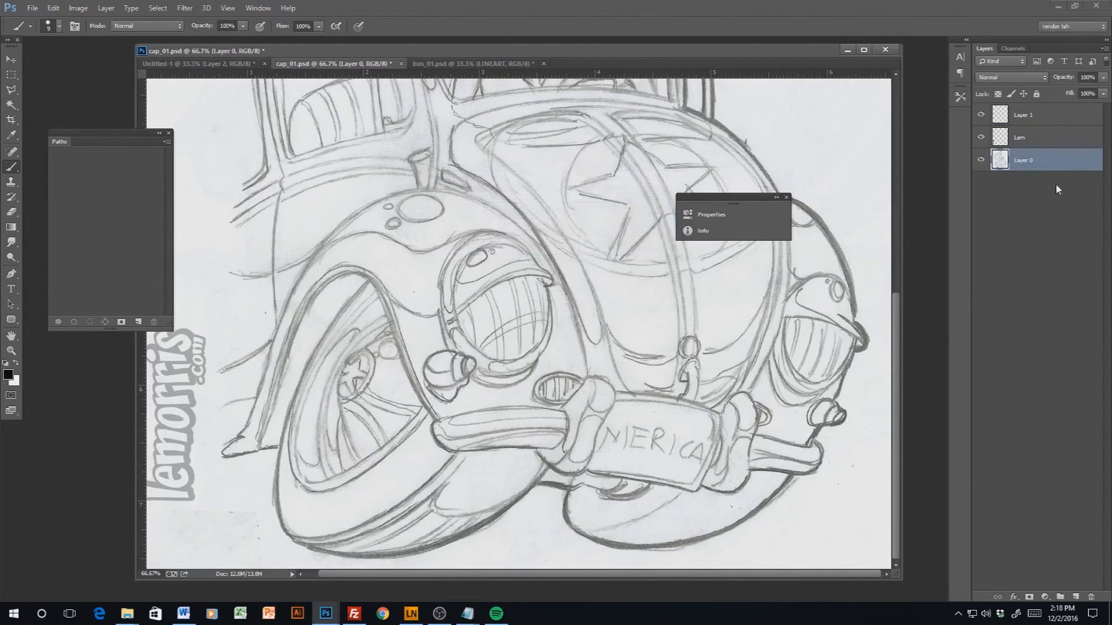
pyautogui.doubleClick(1043, 165)
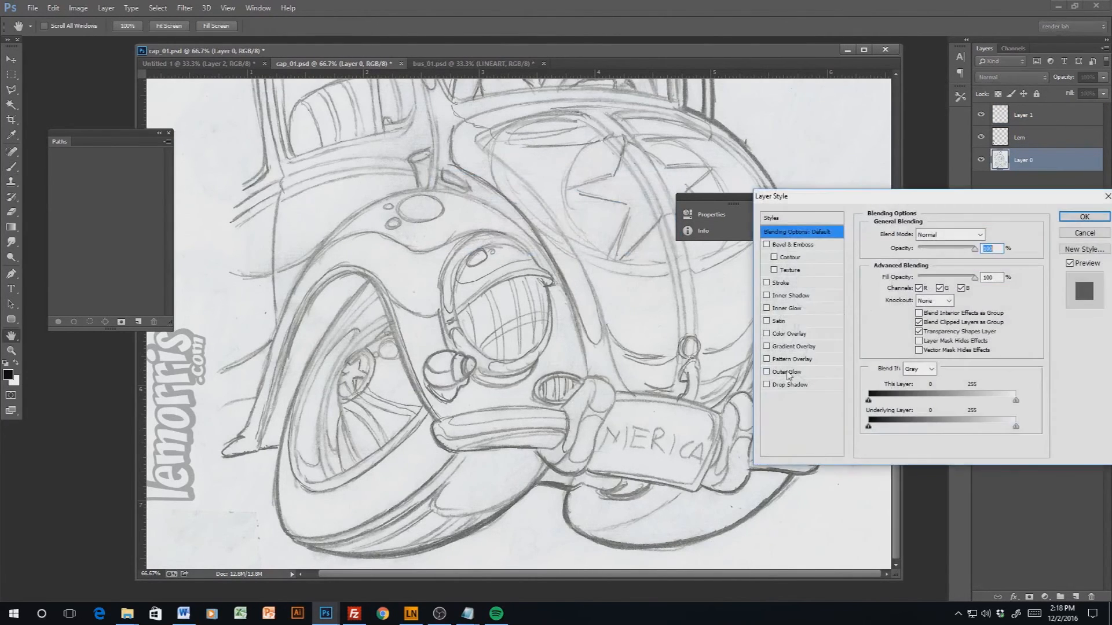
pyautogui.click(1067, 234)
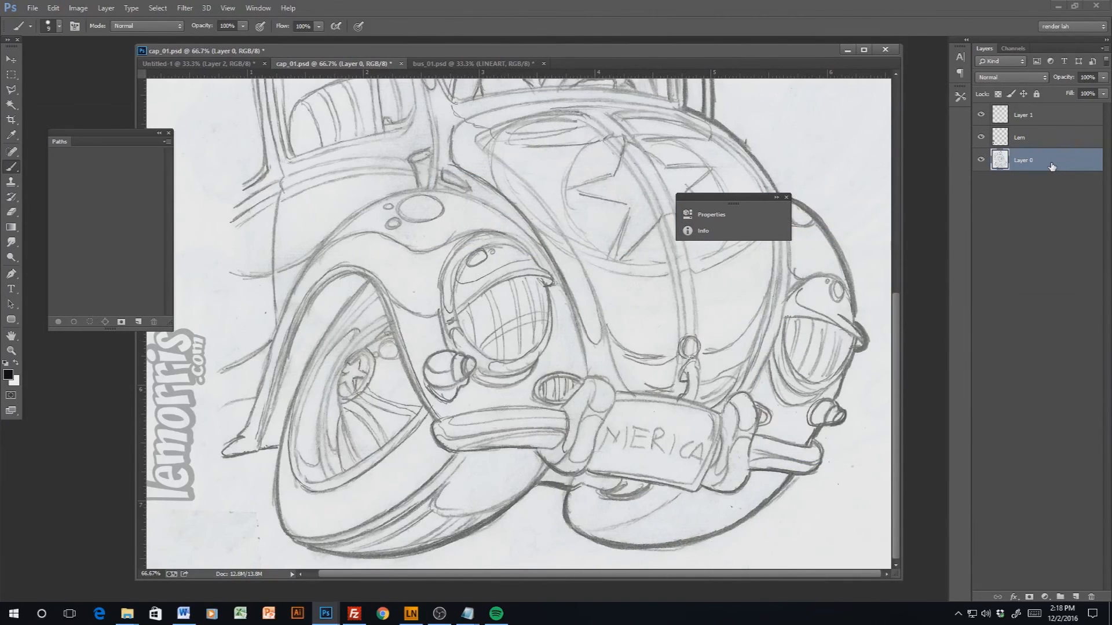
# Colorize the Layer 0 sketch light blue with hue 200, saturation 68 and raised lightness, and add a new layer above it
pyautogui.hotkey('ctrl', 'u')
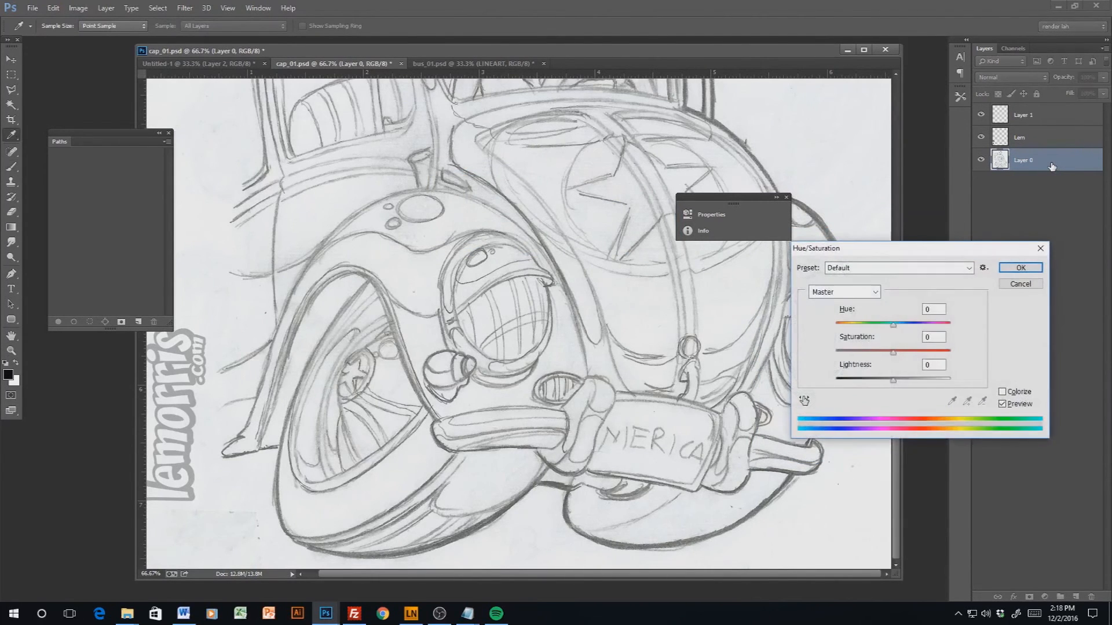
pyautogui.click(1002, 391)
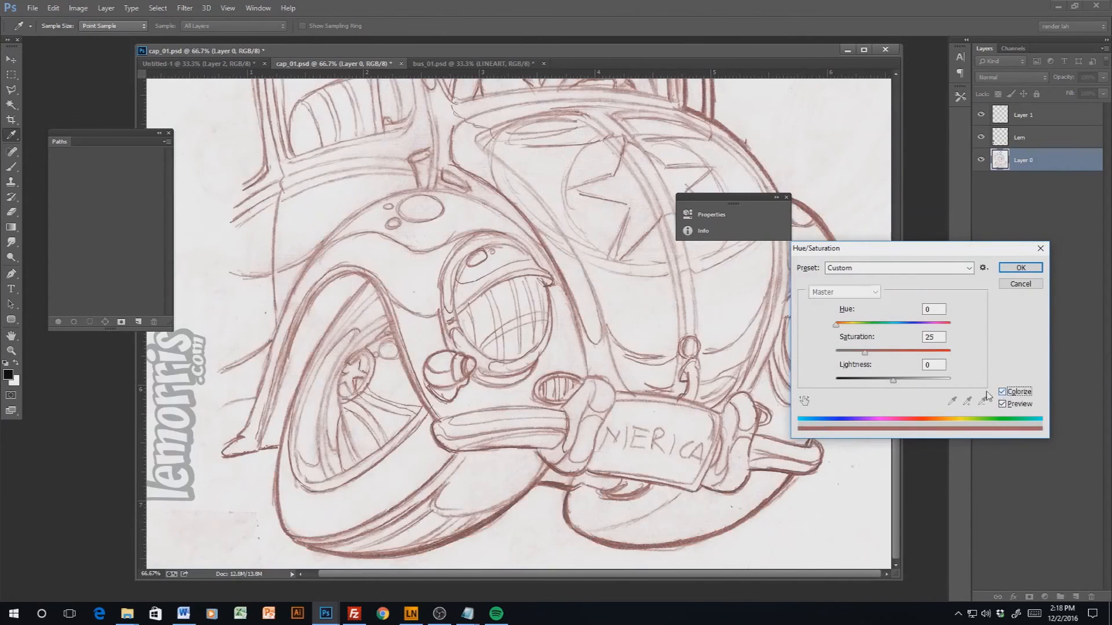
pyautogui.moveTo(838, 327); pyautogui.dragTo(901, 326)
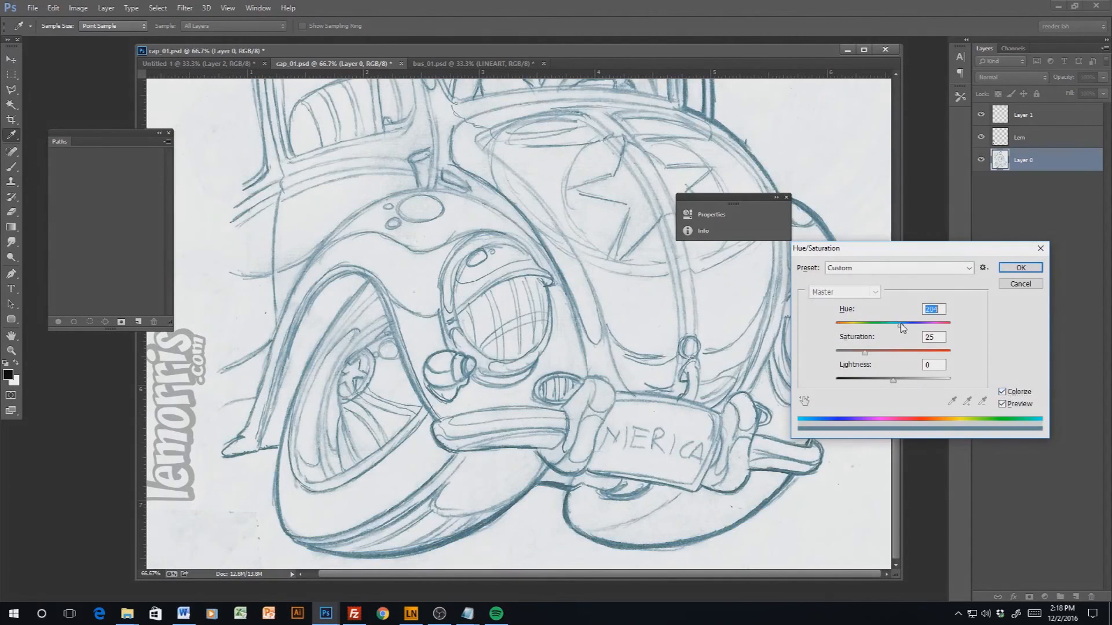
pyautogui.moveTo(865, 352)
pyautogui.mouseDown()
pyautogui.moveTo(915, 354)
pyautogui.moveTo(934, 378)
pyautogui.mouseUp()
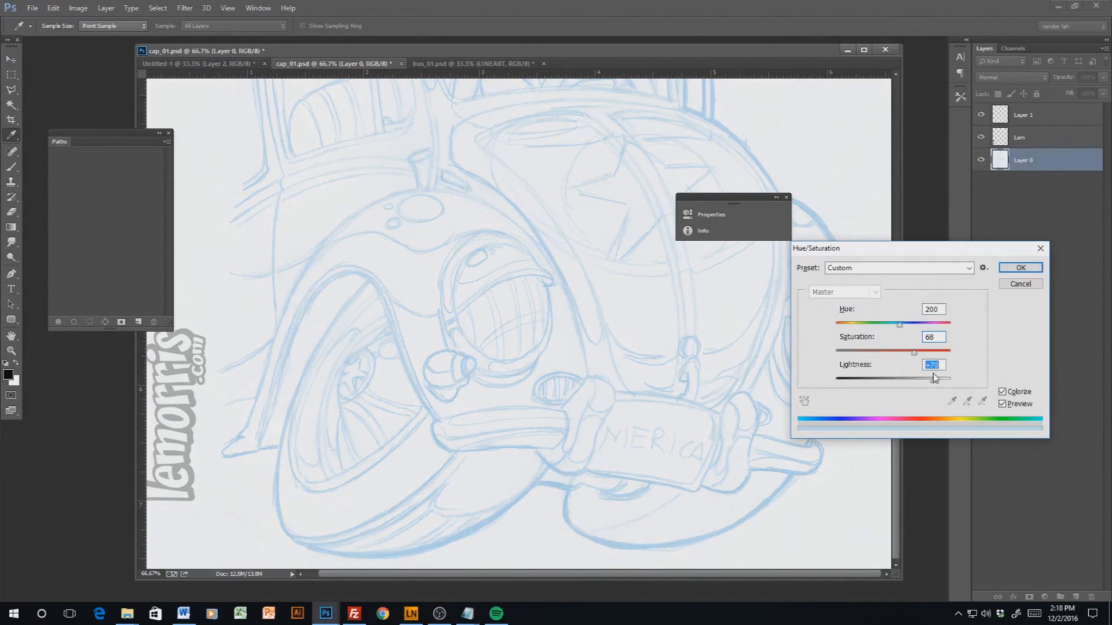
pyautogui.click(1021, 268)
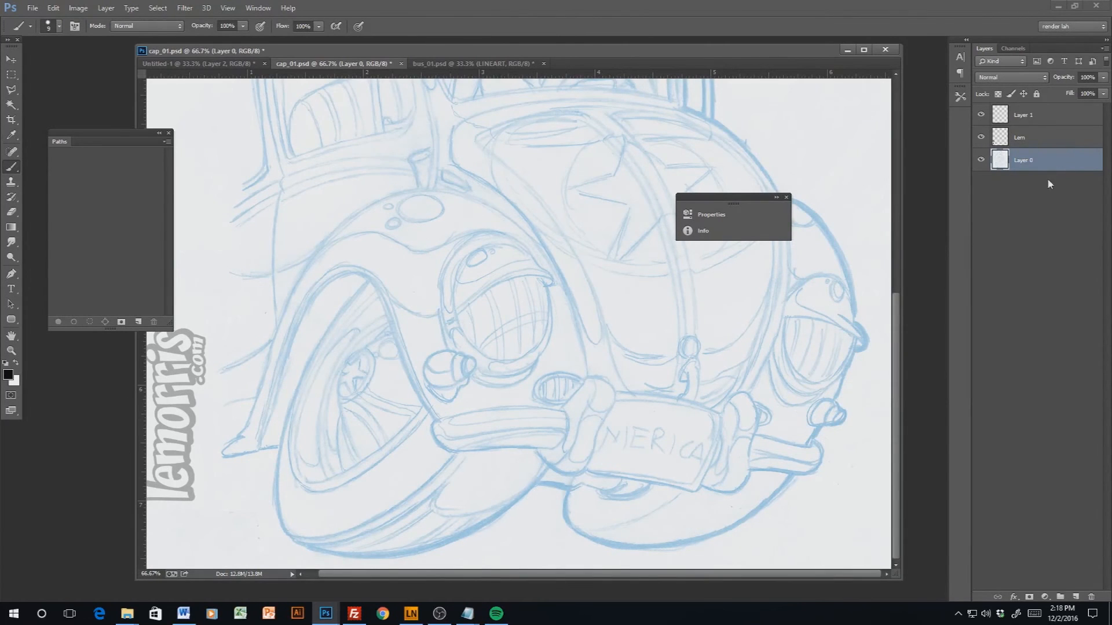
pyautogui.click(1075, 597)
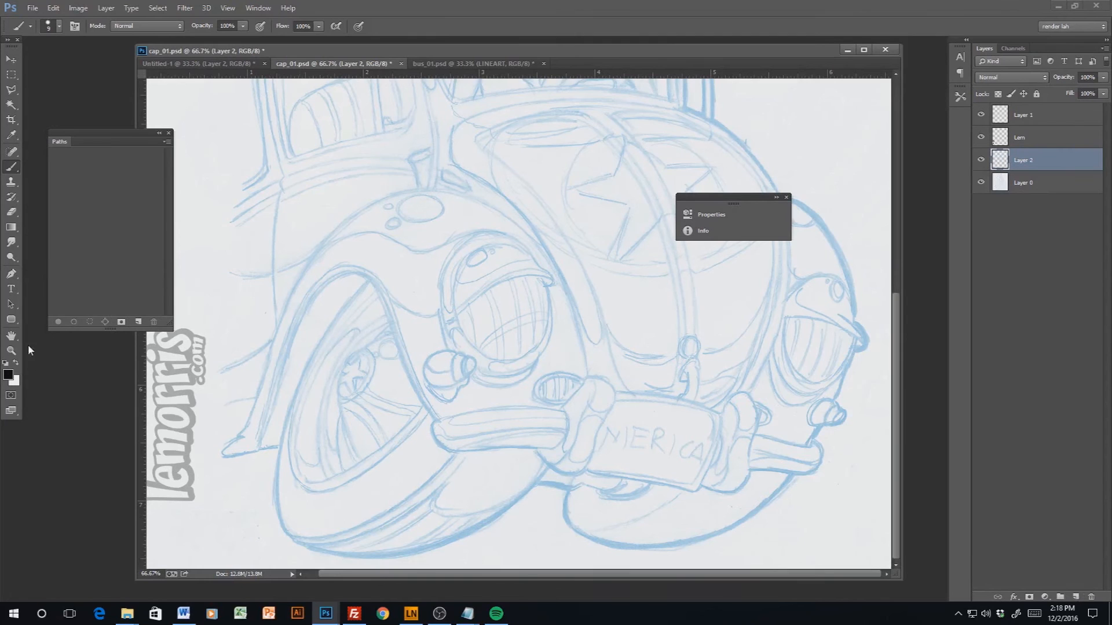
# Trace the lower edge of the front bumper's left end with the Pen tool, continuing down into the left bumper guard
pyautogui.click(11, 350)
pyautogui.moveTo(443, 426); pyautogui.dragTo(490, 323)
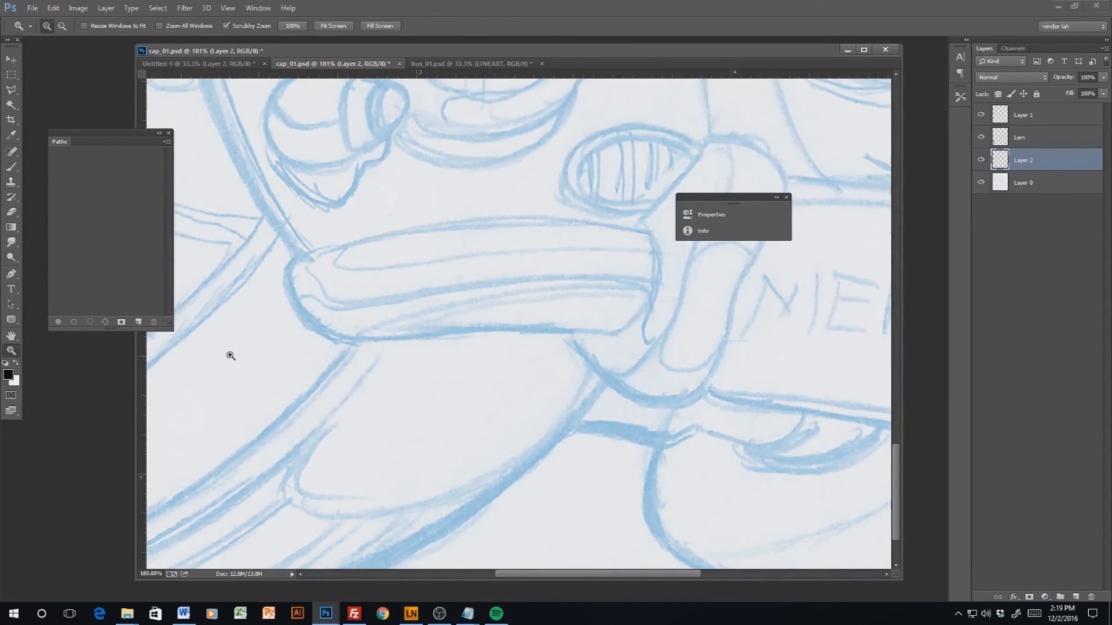
pyautogui.click(11, 274)
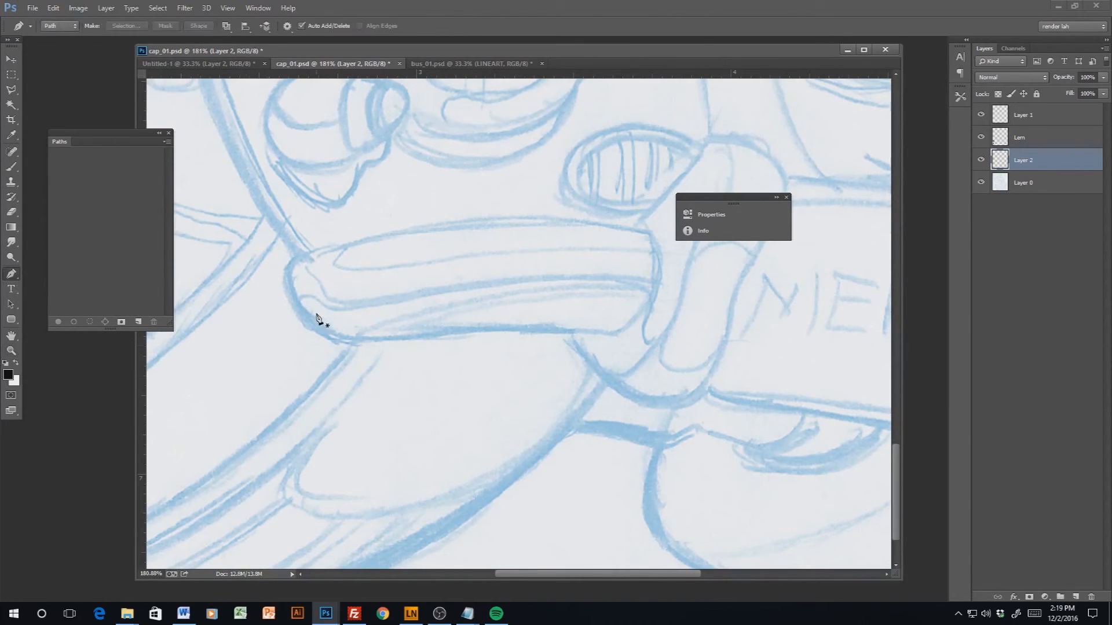
pyautogui.click(297, 258)
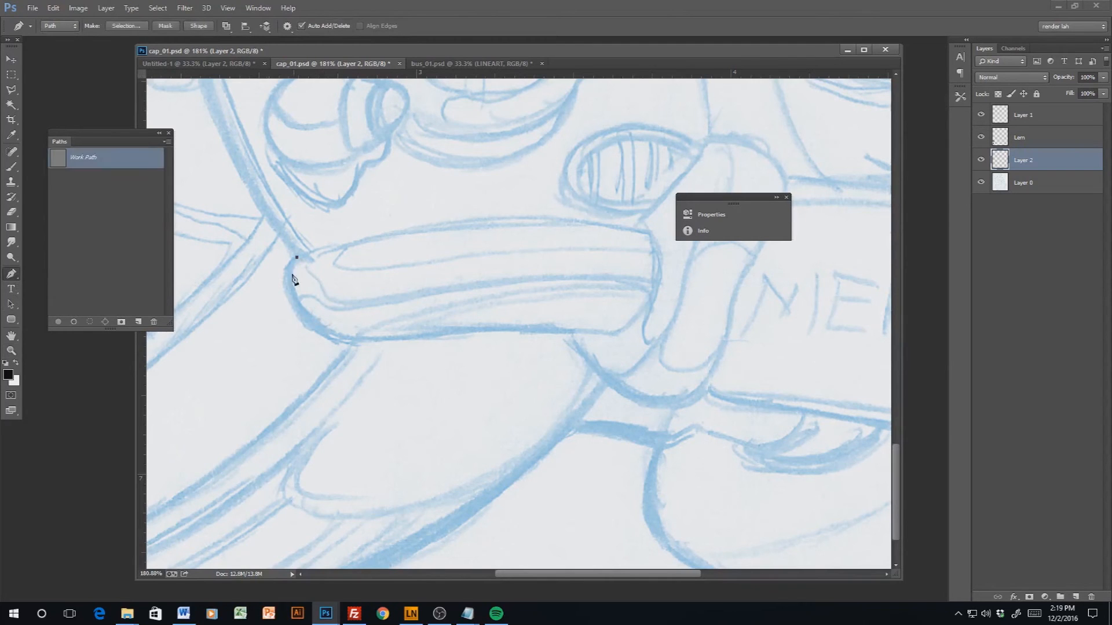
pyautogui.click(291, 291)
pyautogui.moveTo(298, 312); pyautogui.dragTo(311, 330)
pyautogui.moveTo(386, 339); pyautogui.dragTo(442, 334)
pyautogui.moveTo(564, 330); pyautogui.dragTo(577, 332)
pyautogui.click(573, 330)
pyautogui.moveTo(614, 384); pyautogui.dragTo(649, 408)
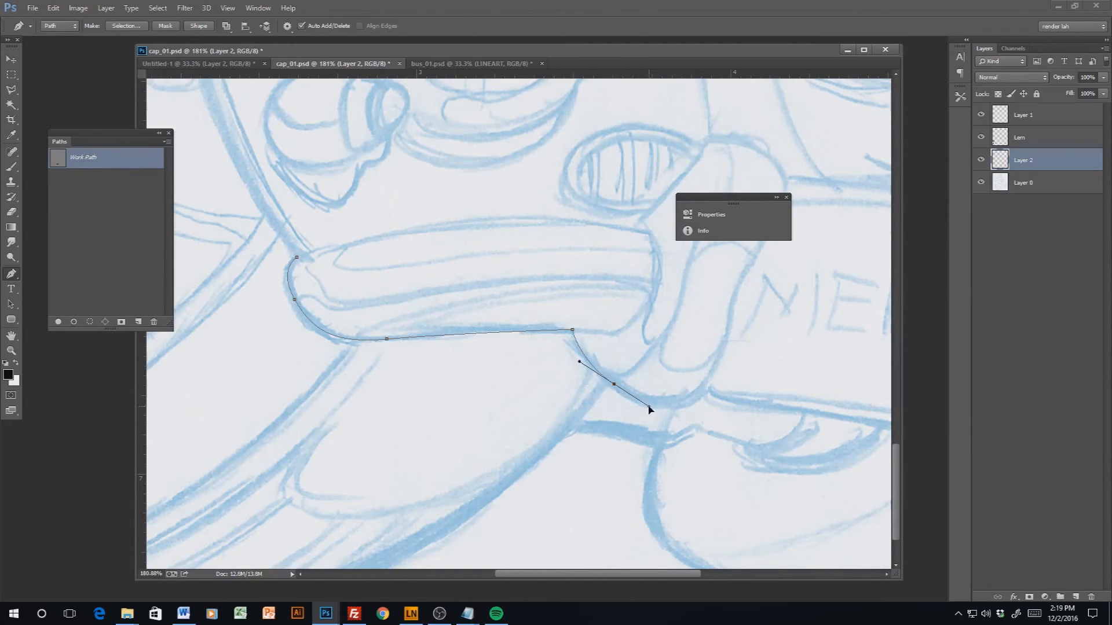
# Curve the path around the bottom of the left bumper guard and turn its end into a corner point at the licence plate
pyautogui.moveTo(706, 391); pyautogui.dragTo(447, 357)
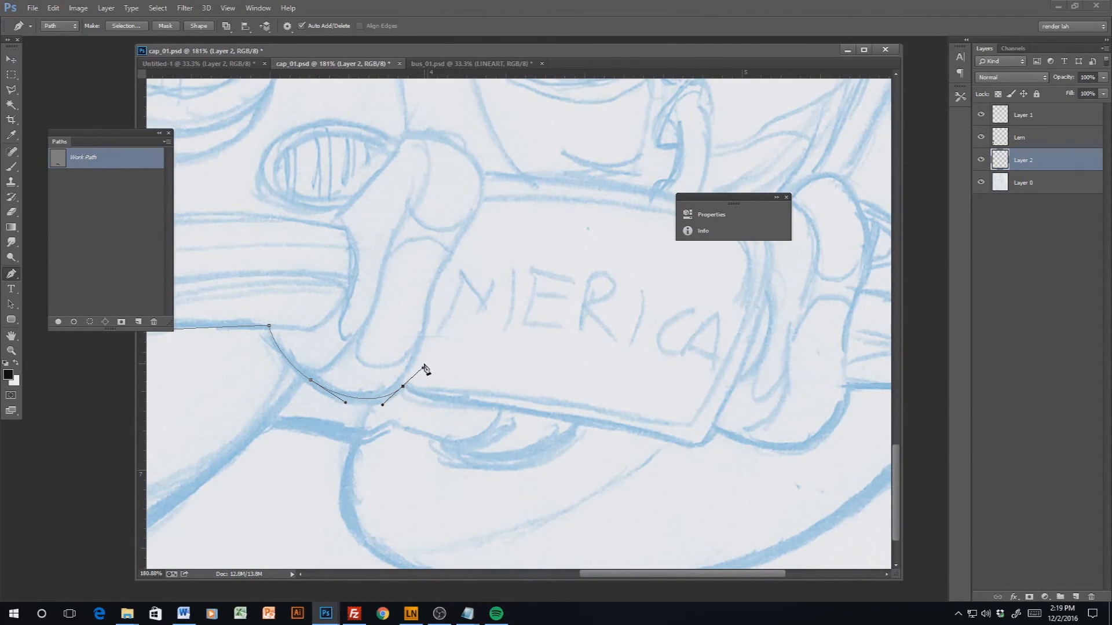
pyautogui.click(404, 387)
pyautogui.hotkey('ctrl', '+')
pyautogui.hotkey('ctrl', '+')
pyautogui.hotkey('ctrl', '+')
pyautogui.hotkey('ctrl', '+')
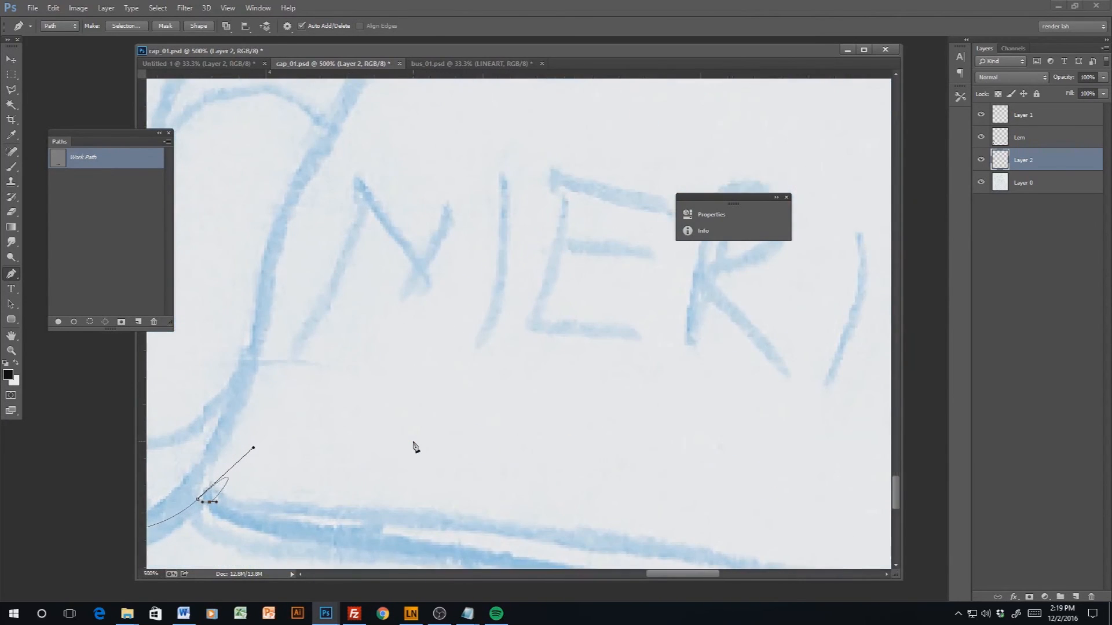
pyautogui.moveTo(318, 492); pyautogui.dragTo(632, 347)
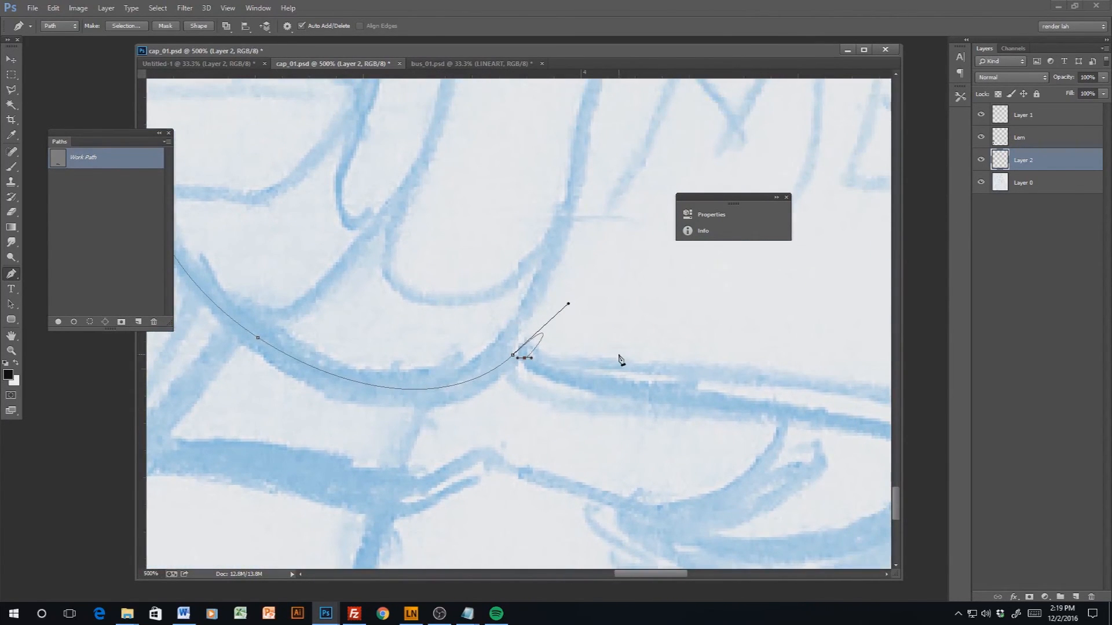
pyautogui.hotkey('ctrl', '-')
pyautogui.hotkey('ctrl', '-')
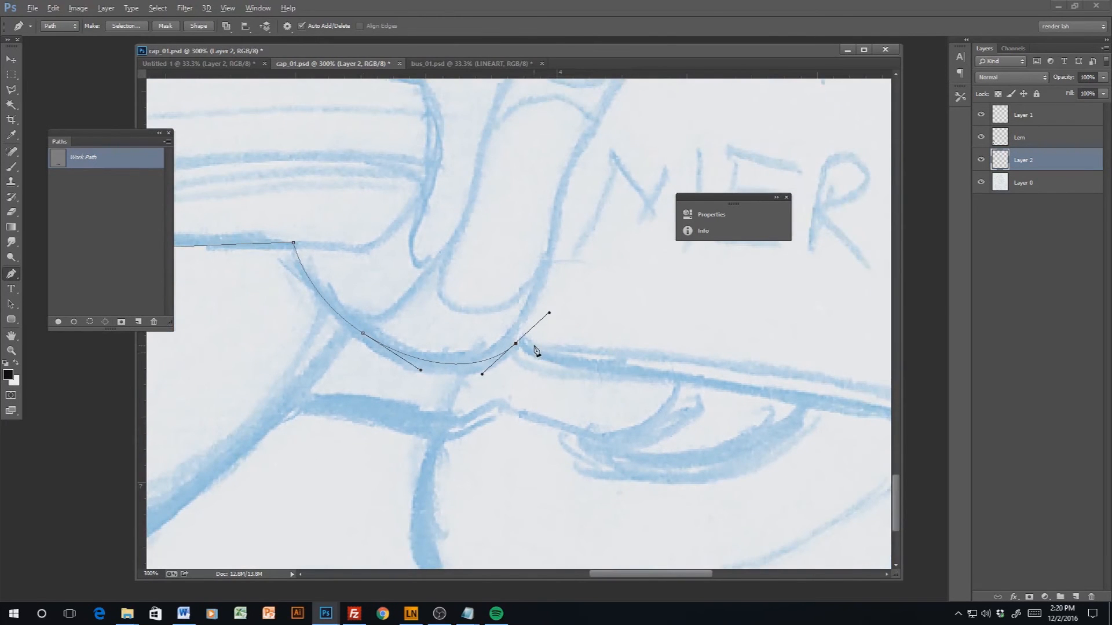
pyautogui.click(516, 344)
# Extend the path along the licence plate's bottom edge and around the bottom of the right bumper guard
pyautogui.hotkey('ctrl', '-')
pyautogui.hotkey('ctrl', '-')
pyautogui.moveTo(594, 395); pyautogui.dragTo(486, 352)
pyautogui.moveTo(490, 433); pyautogui.dragTo(534, 439)
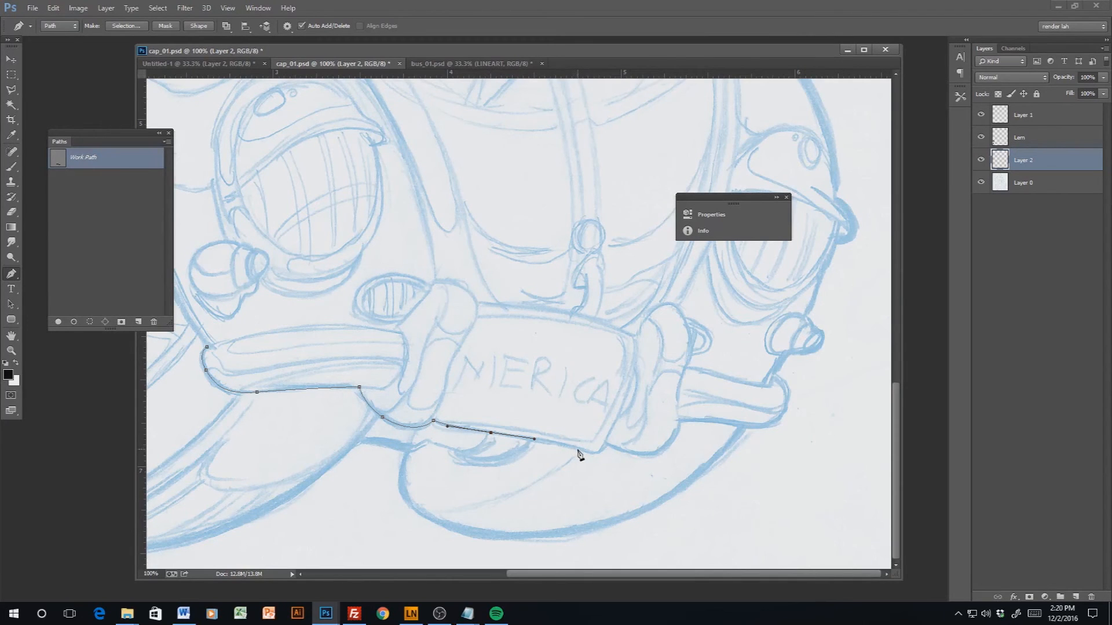
pyautogui.moveTo(578, 451); pyautogui.dragTo(610, 437)
pyautogui.moveTo(609, 439); pyautogui.dragTo(660, 453)
pyautogui.click(681, 421)
pyautogui.moveTo(682, 424); pyautogui.dragTo(690, 398)
# Save the work path as Path 1 and stroke it in black with the stroke action
pyautogui.doubleClick(131, 167)
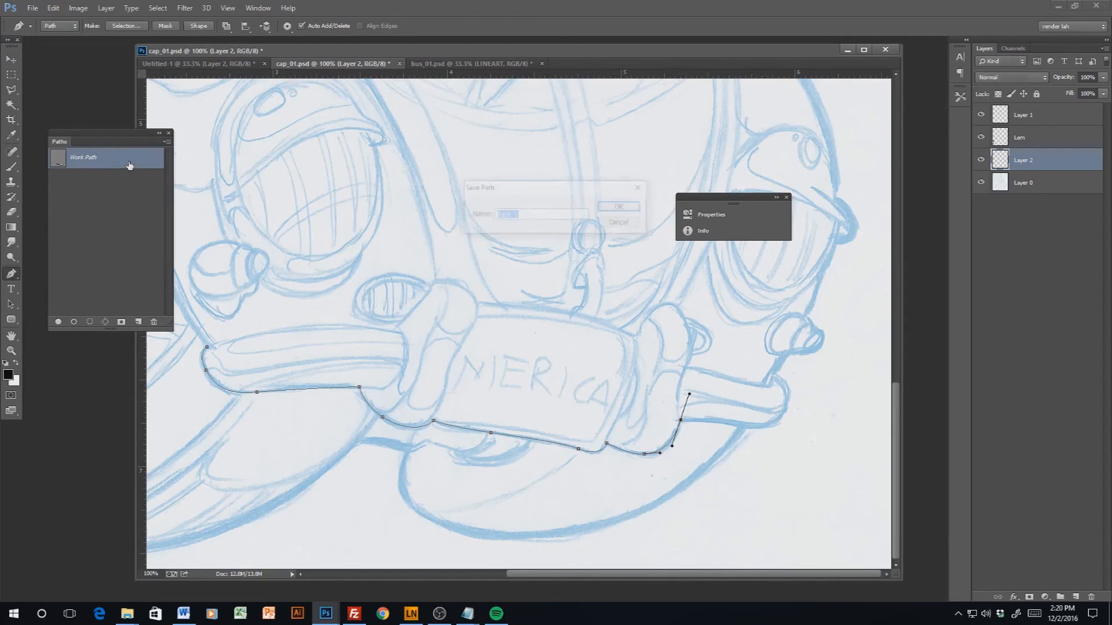
pyautogui.click(620, 207)
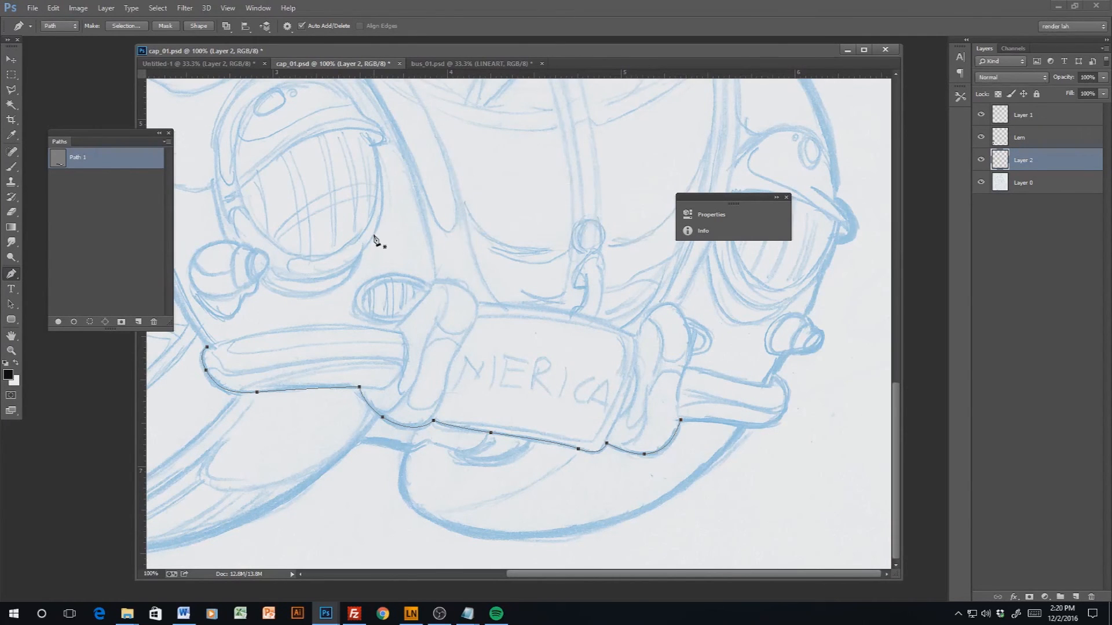
pyautogui.press('F2')
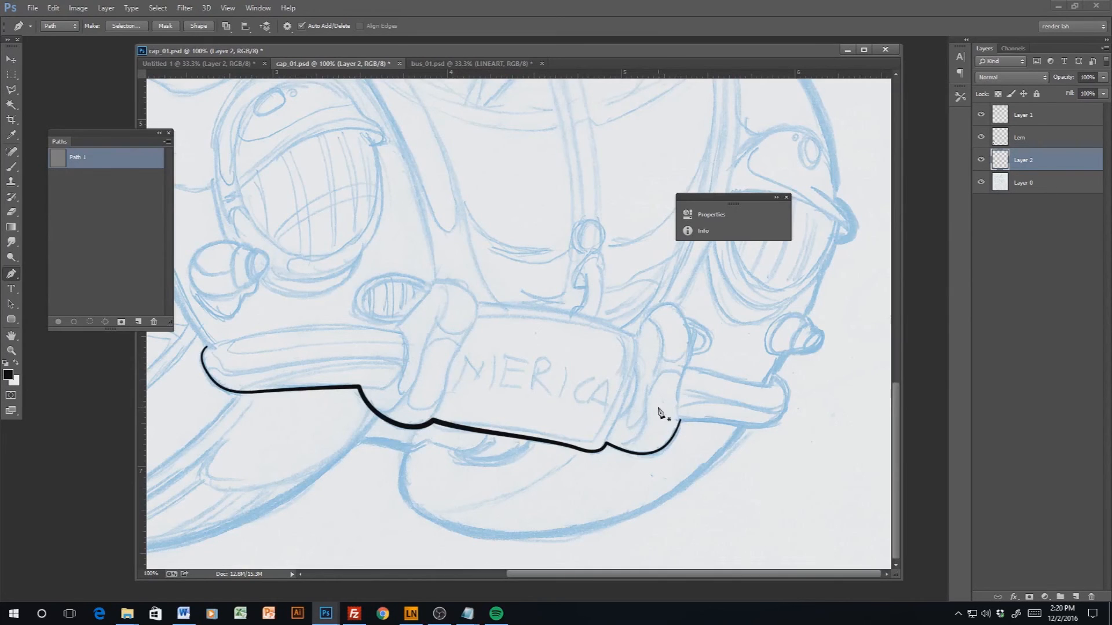
# Raise the minimum diameter in the brush's Shape Dynamics settings
pyautogui.press('F5')
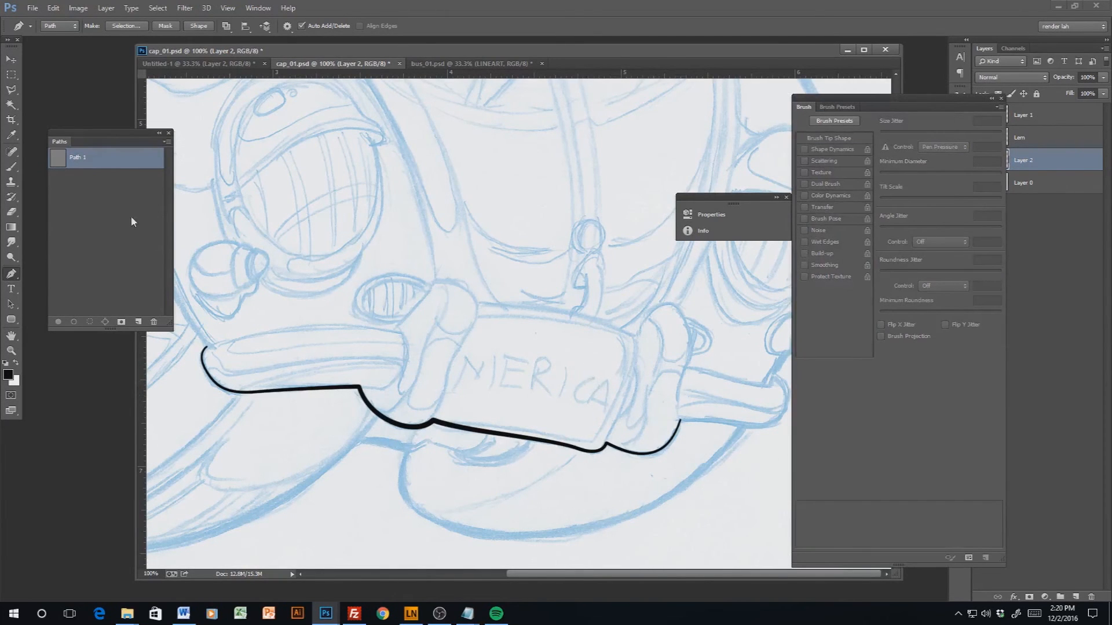
pyautogui.click(12, 167)
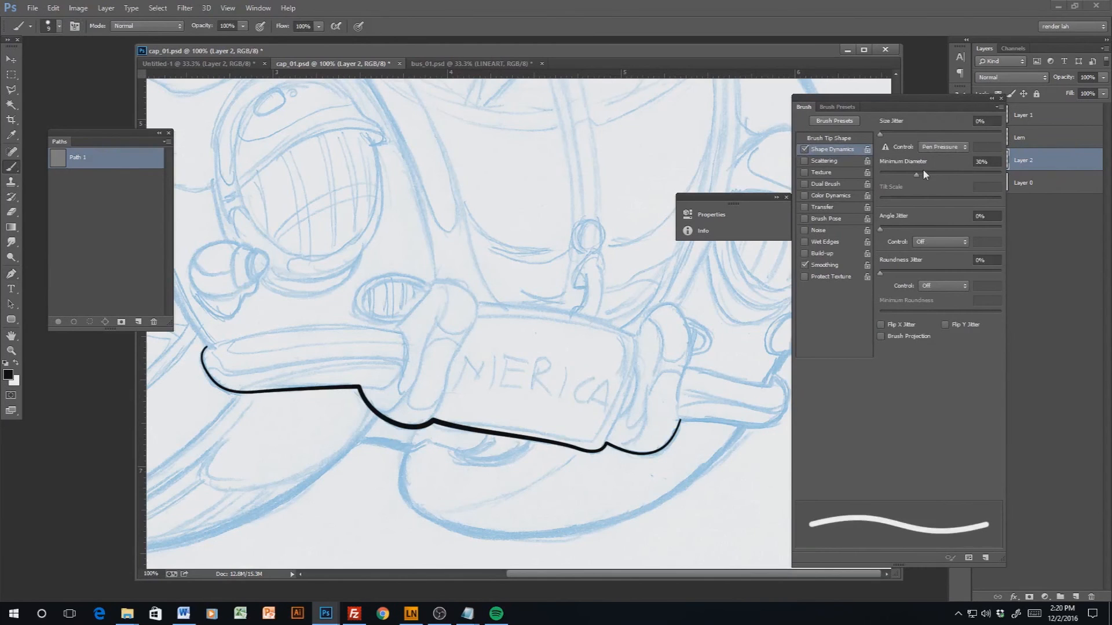
pyautogui.moveTo(958, 177); pyautogui.dragTo(953, 176)
pyautogui.click(1000, 98)
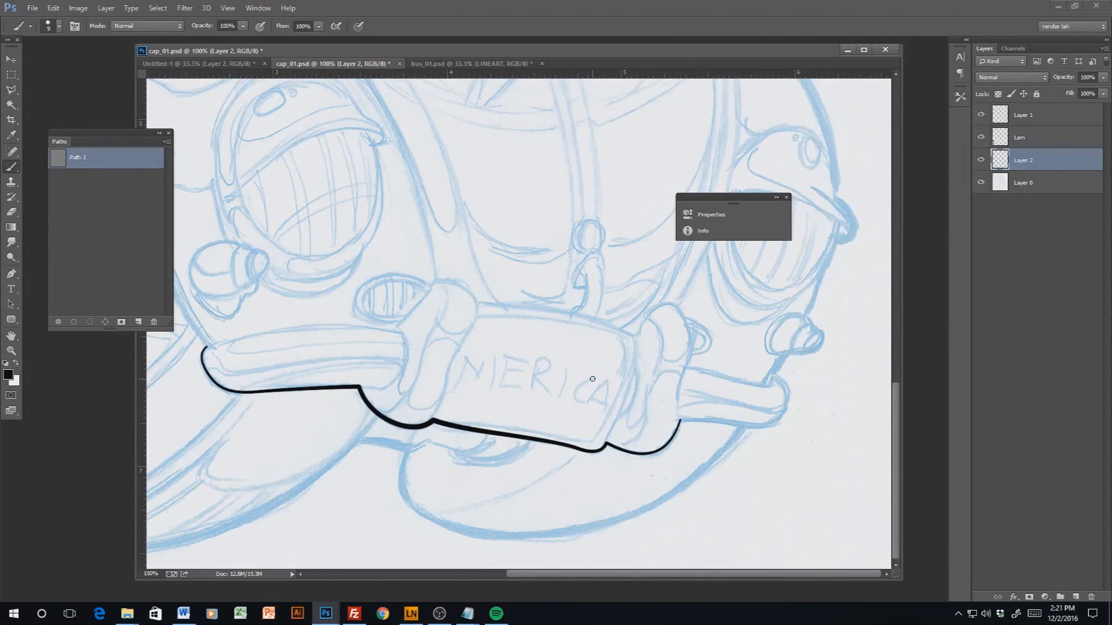
# Trace a new path along the bottom of the bumper's right section and up around its rounded end
pyautogui.hotkey('ctrl', '+')
pyautogui.moveTo(672, 436); pyautogui.dragTo(287, 286)
pyautogui.press('p')
pyautogui.click(470, 364)
pyautogui.moveTo(560, 371); pyautogui.dragTo(567, 375)
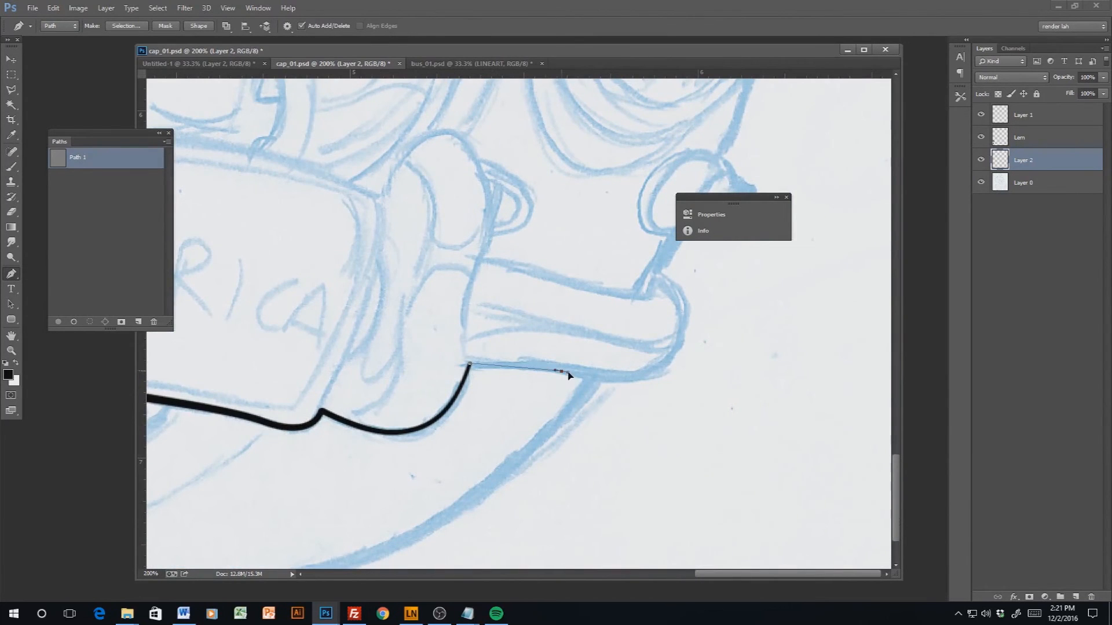
pyautogui.click(590, 377)
pyautogui.moveTo(643, 375); pyautogui.dragTo(656, 369)
pyautogui.moveTo(684, 335); pyautogui.dragTo(680, 330)
pyautogui.keyDown('alt'); pyautogui.click(684, 335); pyautogui.keyUp('alt')
pyautogui.moveTo(660, 273); pyautogui.dragTo(618, 255)
pyautogui.moveTo(683, 325); pyautogui.dragTo(340, 510)
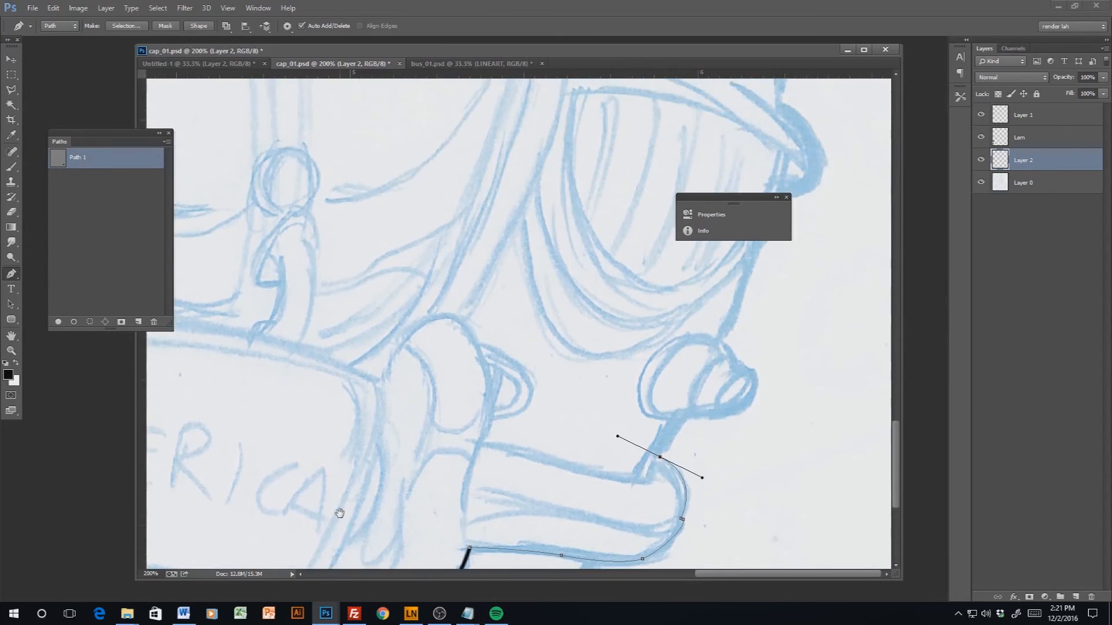
# Continue the path from the bumper up to the small right lamp and around its outer edge, with corner points where direction changes
pyautogui.keyDown('alt'); pyautogui.click(661, 457); pyautogui.keyUp('alt')
pyautogui.click(682, 418)
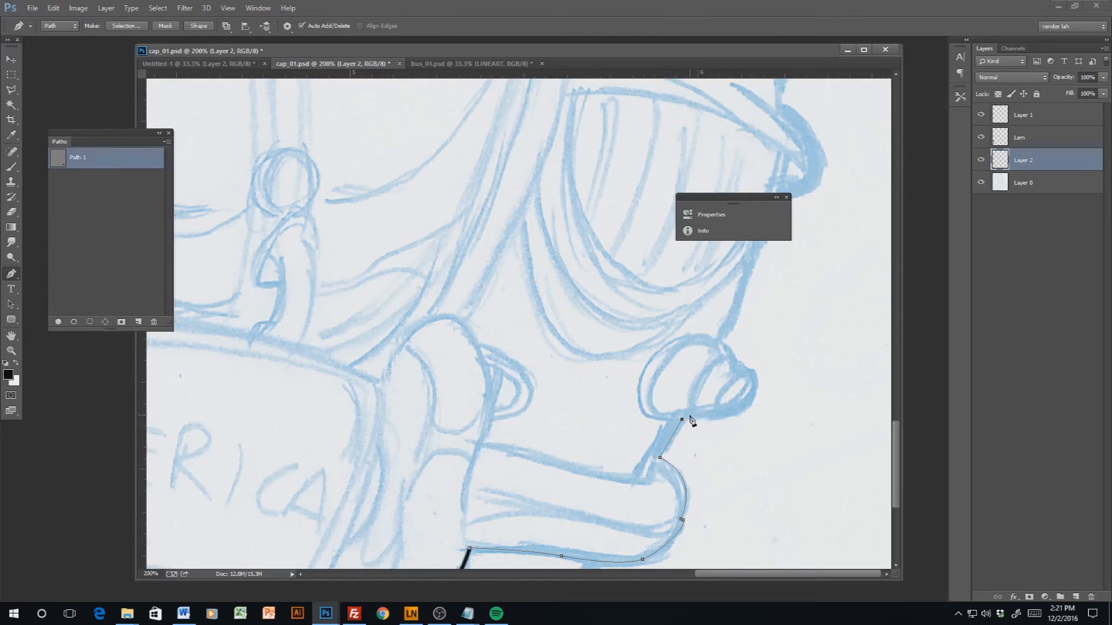
pyautogui.click(693, 416)
pyautogui.click(718, 416)
pyautogui.moveTo(744, 404); pyautogui.dragTo(721, 358)
pyautogui.moveTo(717, 340); pyautogui.dragTo(707, 337)
pyautogui.keyDown('alt'); pyautogui.click(717, 340); pyautogui.keyUp('alt')
# Extend the path from the small lamp up to the right headlight's hood and stroke it in black
pyautogui.moveTo(533, 53); pyautogui.dragTo(384, 75)
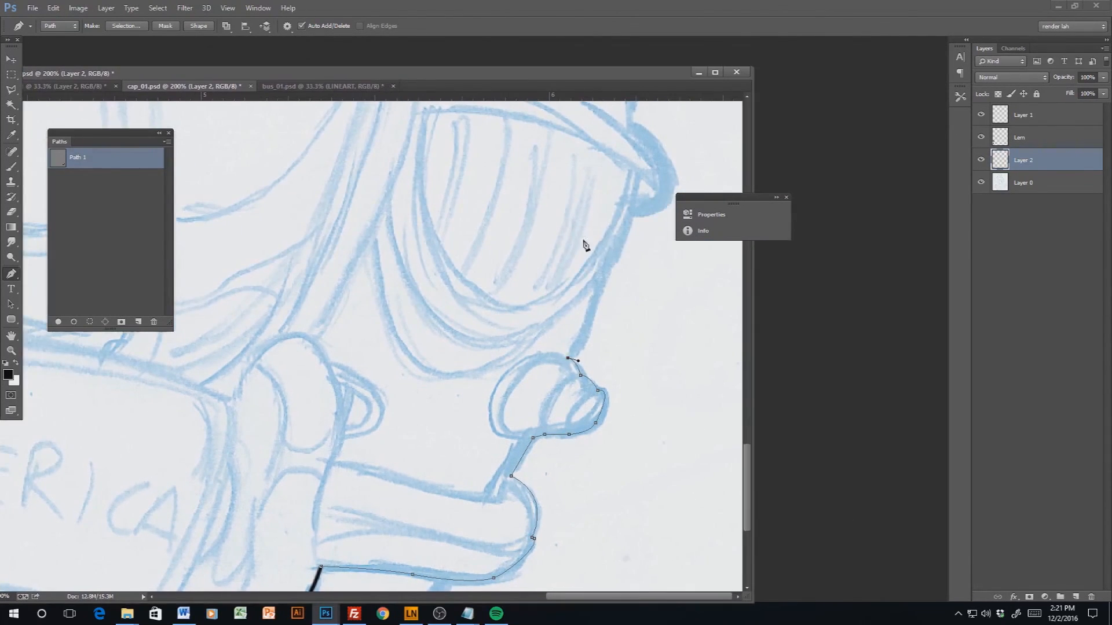
pyautogui.moveTo(615, 250); pyautogui.dragTo(630, 207)
pyautogui.hotkey('ctrl', '-')
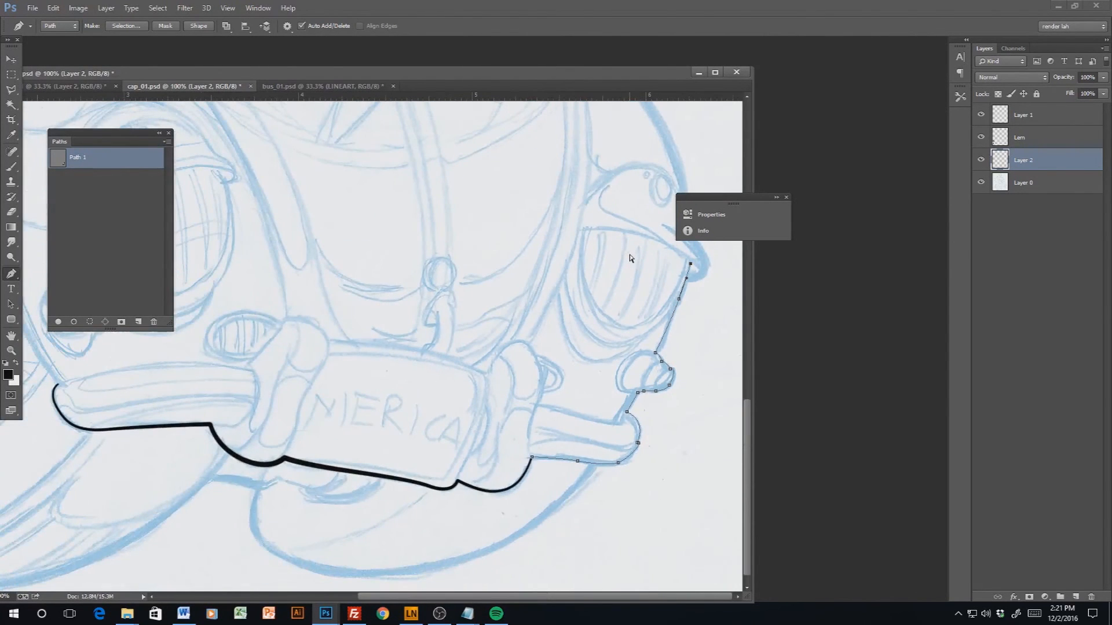
pyautogui.press('F2')
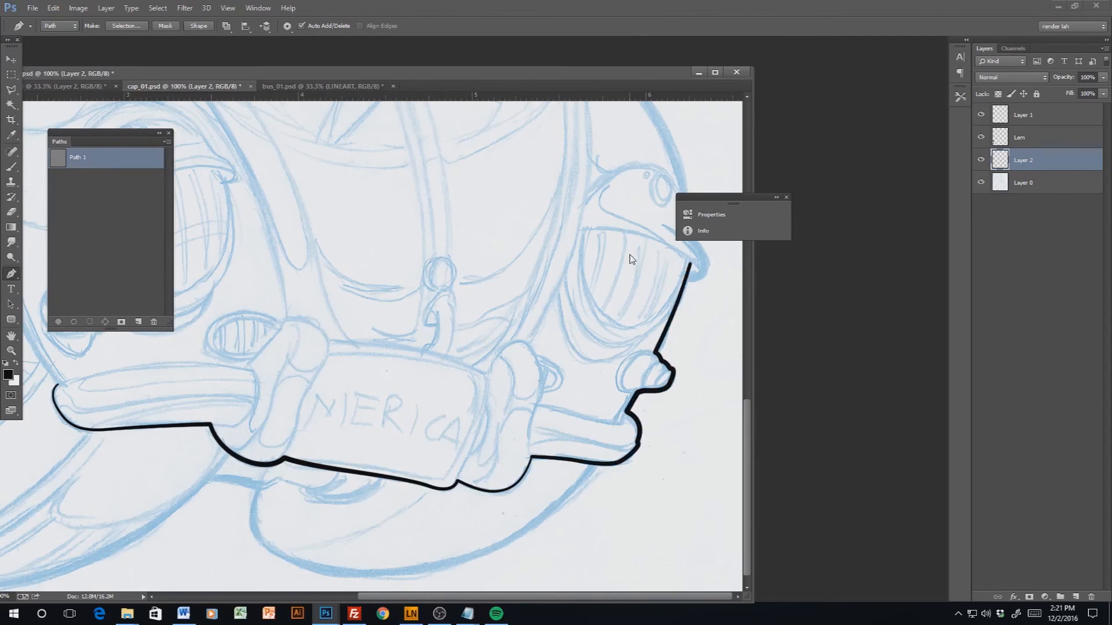
pyautogui.moveTo(716, 199); pyautogui.dragTo(901, 193)
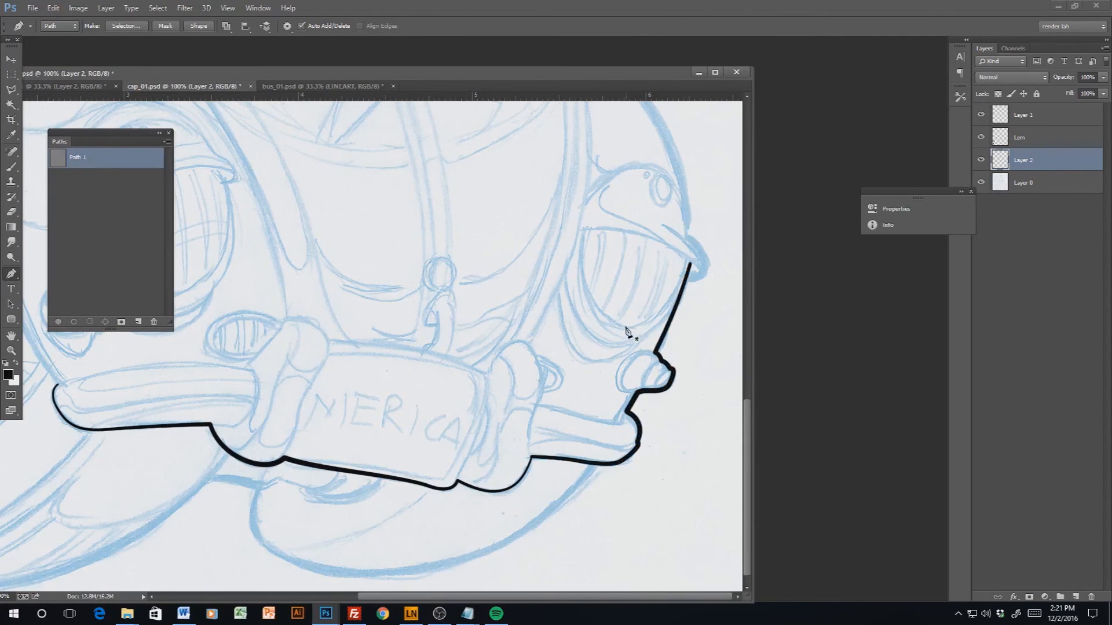
# Trace the tip of the right headlight's hood and the fender curve above it, and stroke the path in black
pyautogui.moveTo(563, 383); pyautogui.dragTo(416, 477)
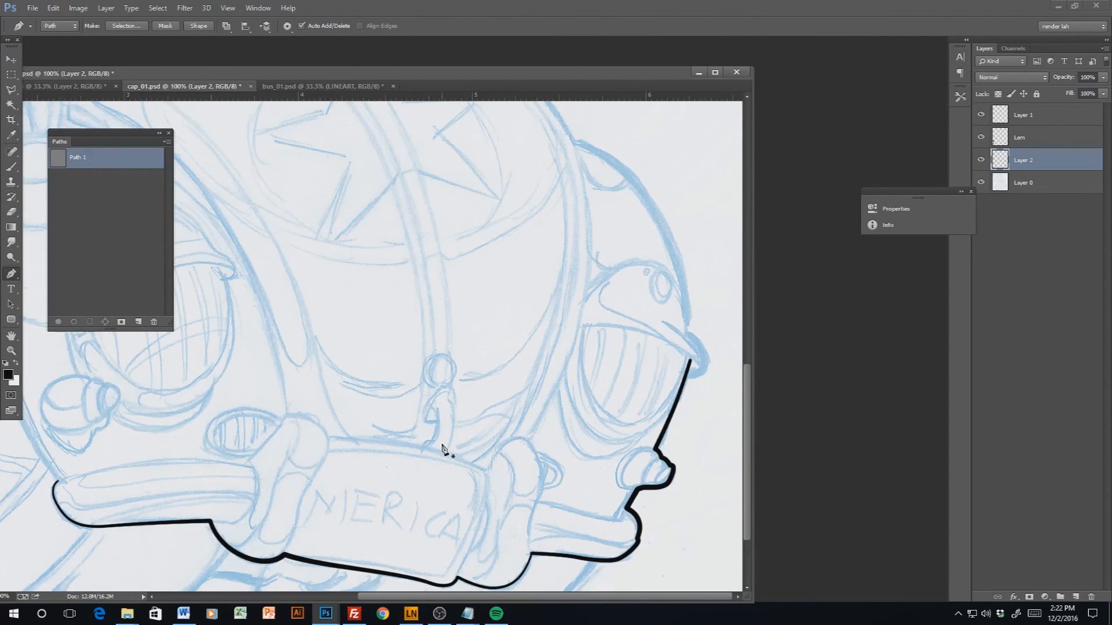
pyautogui.click(686, 375)
pyautogui.moveTo(704, 371); pyautogui.dragTo(708, 368)
pyautogui.moveTo(686, 334); pyautogui.dragTo(676, 326)
pyautogui.keyDown('alt'); pyautogui.click(687, 334); pyautogui.keyUp('alt')
pyautogui.moveTo(575, 143); pyautogui.dragTo(464, 113)
pyautogui.press('F2')
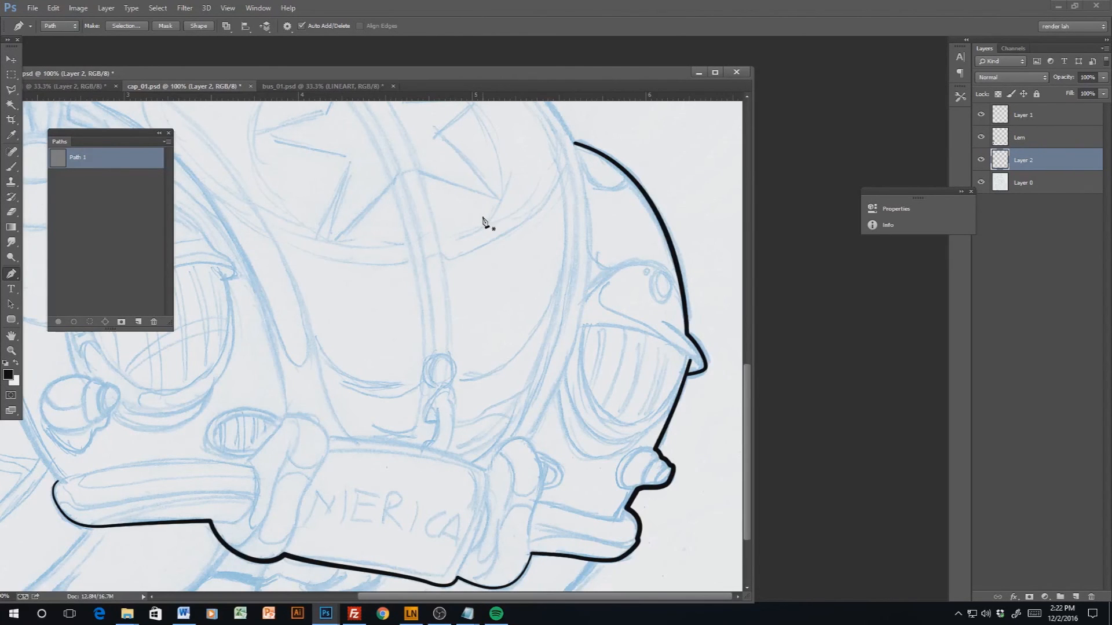
# Reduce the brush size, trace the lower edge of the right headlight's hood, and stroke the path
pyautogui.press('b')
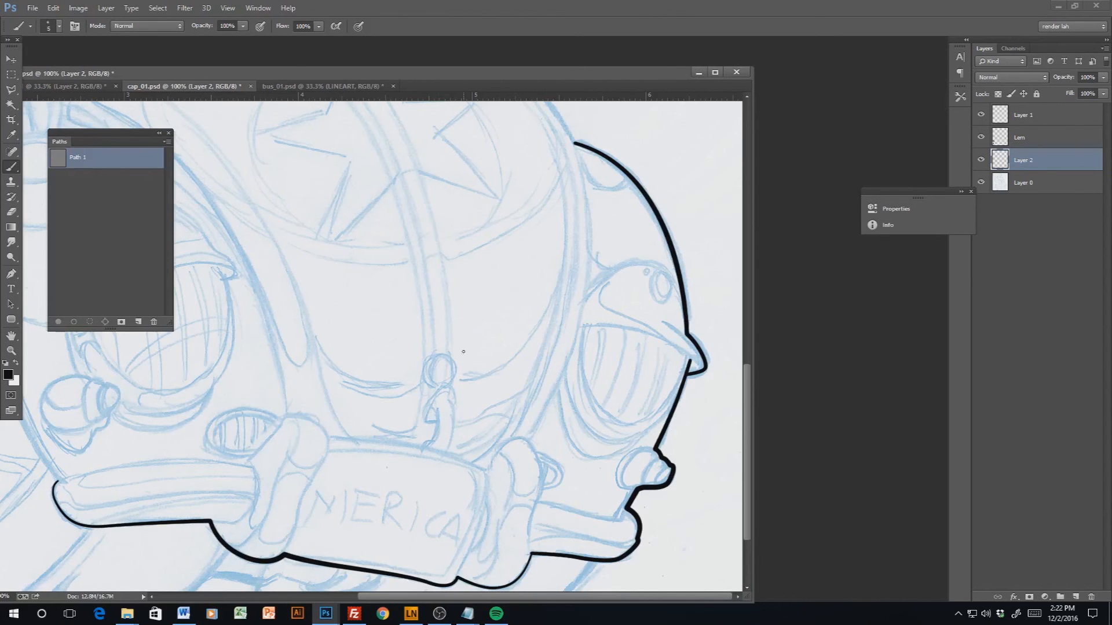
pyautogui.click(11, 351)
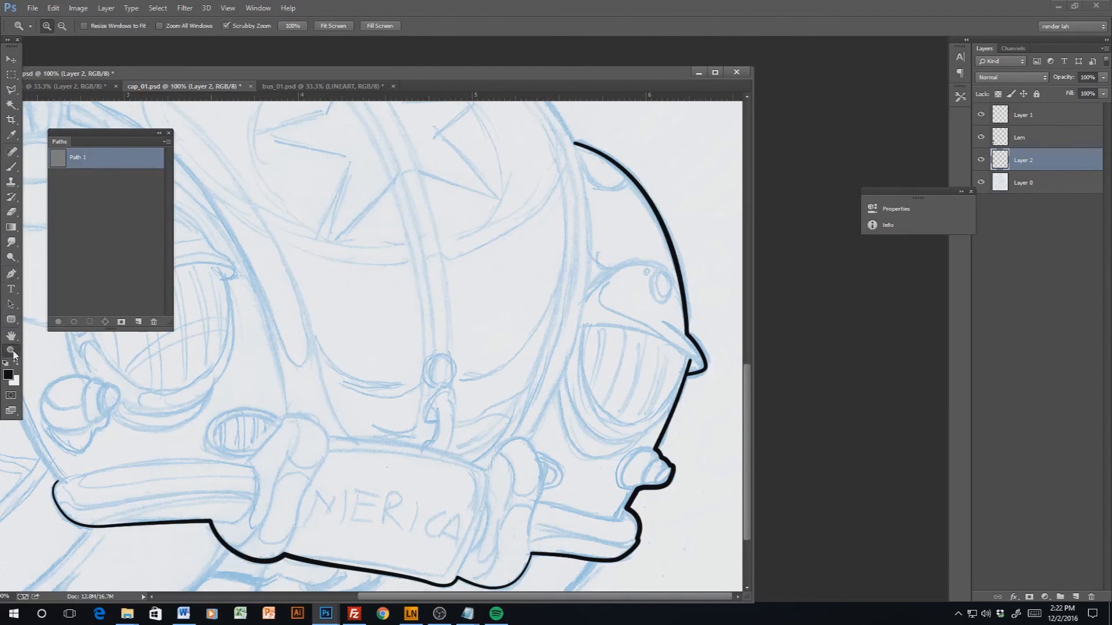
pyautogui.moveTo(632, 428); pyautogui.dragTo(663, 433)
pyautogui.moveTo(543, 358); pyautogui.dragTo(373, 364)
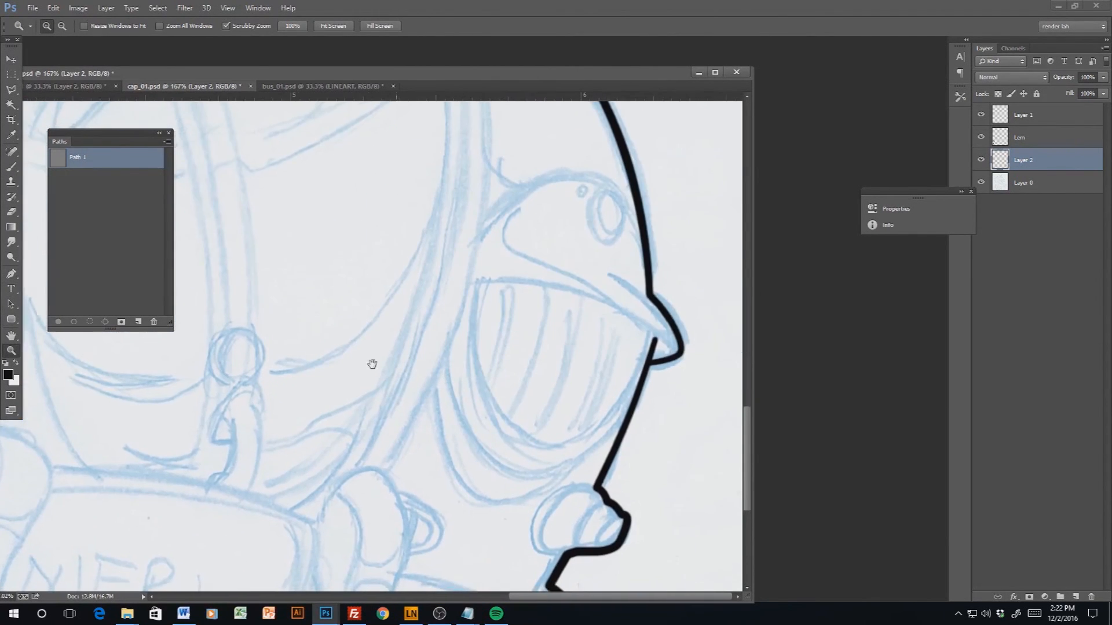
pyautogui.click(11, 273)
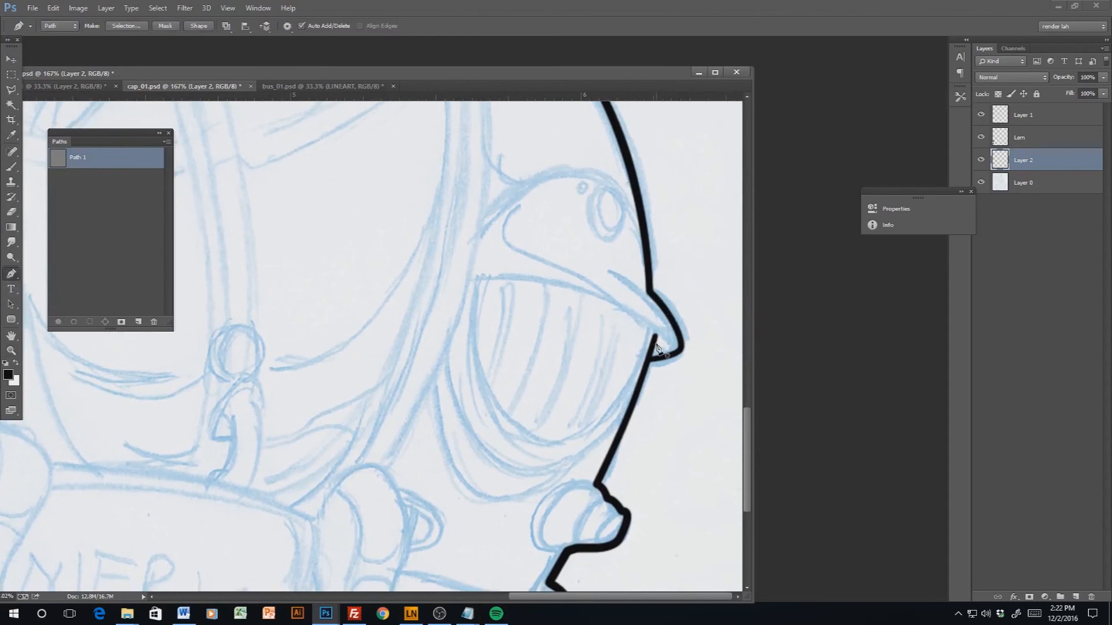
pyautogui.click(674, 349)
pyautogui.moveTo(589, 292); pyautogui.dragTo(543, 275)
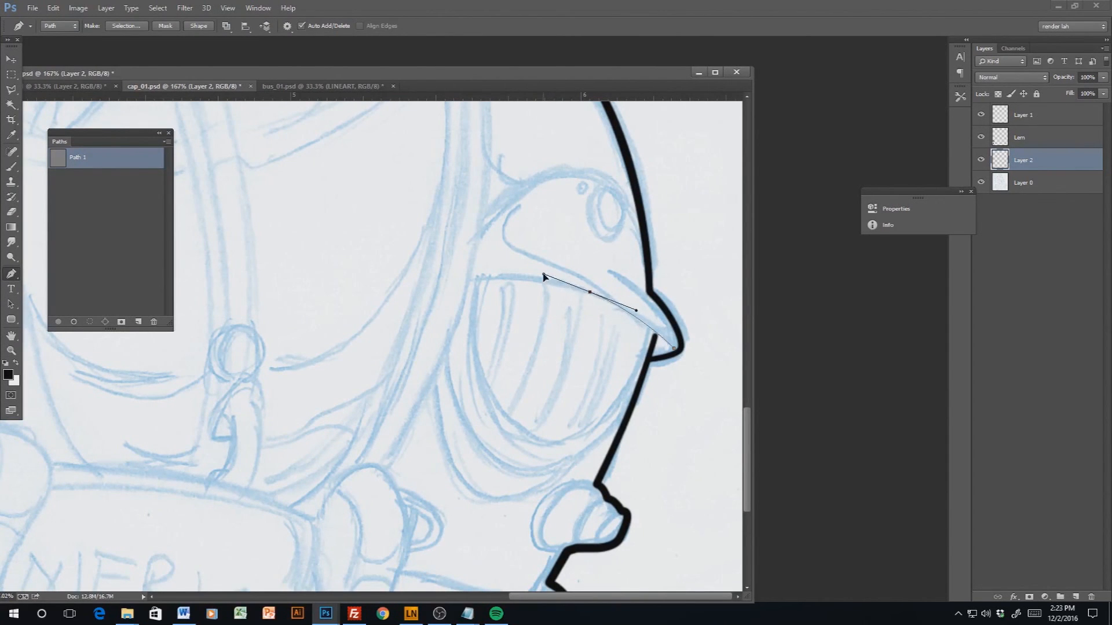
pyautogui.click(468, 281)
pyautogui.press('F2')
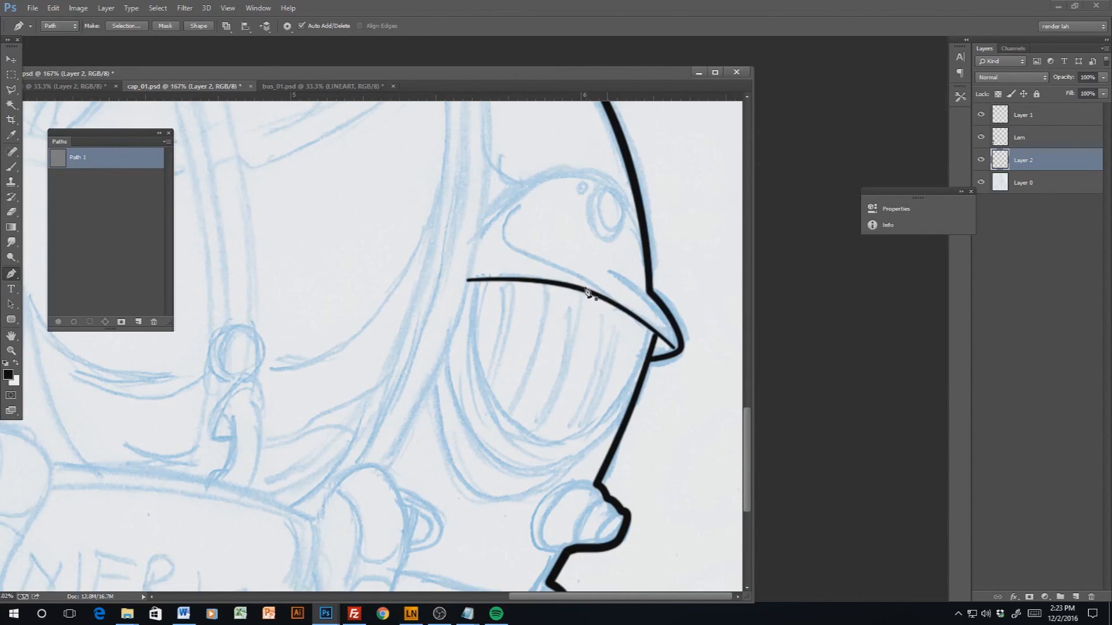
# Trace the top curve of the right headlight's hood from the fender line inward and stroke the path
pyautogui.click(644, 245)
pyautogui.moveTo(591, 169); pyautogui.dragTo(549, 160)
pyautogui.moveTo(480, 224); pyautogui.dragTo(455, 249)
pyautogui.press('F2')
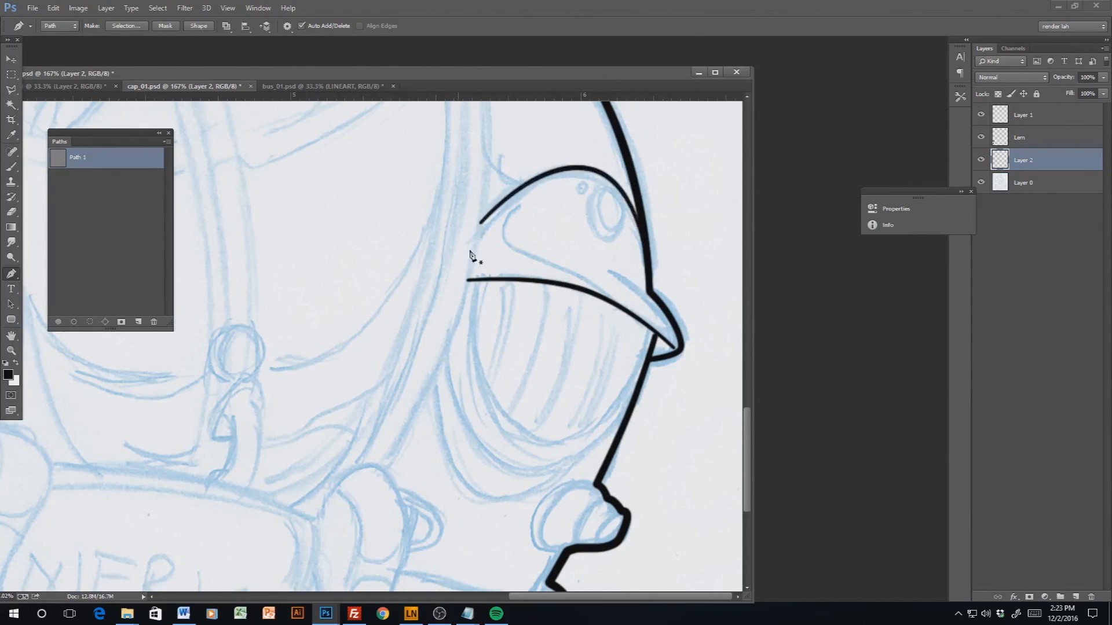
# Ink the short crease near the tip of the right headlight's hood with a stroked path, and clear the path
pyautogui.click(609, 268)
pyautogui.moveTo(665, 309); pyautogui.dragTo(678, 325)
pyautogui.press('Return')
pyautogui.press('Delete')
# Add a new layer above Layer 2 and draw an upright elliptical path over the right headlight
pyautogui.hotkey('ctrl', 'shift', 'alt', 'n')
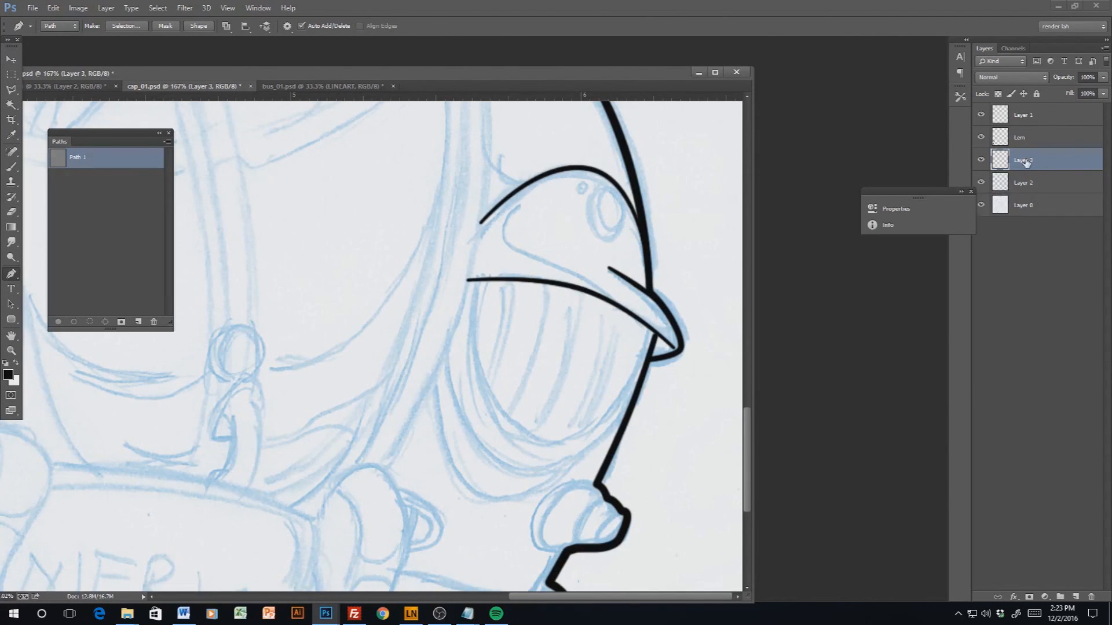
pyautogui.click(11, 322)
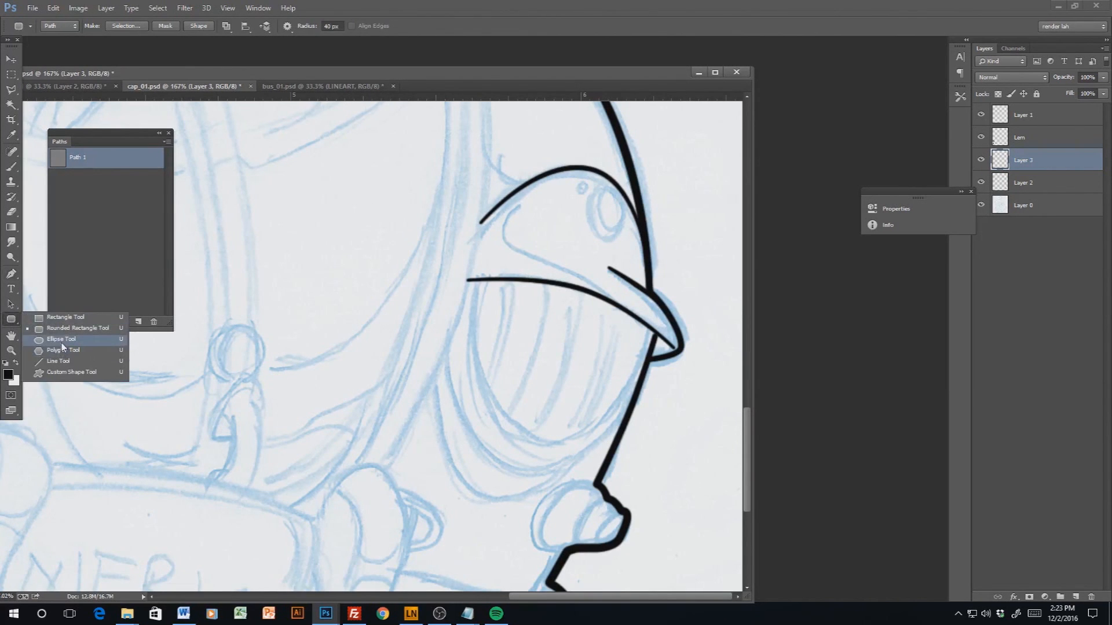
pyautogui.click(64, 342)
pyautogui.moveTo(468, 199); pyautogui.dragTo(651, 488)
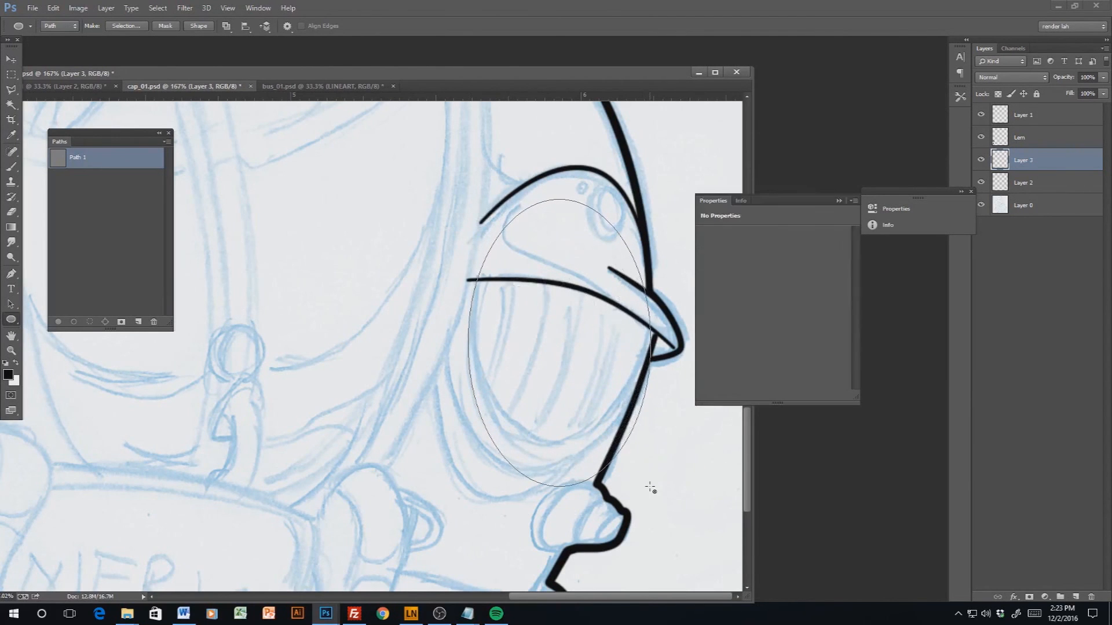
pyautogui.click(838, 201)
# Free-transform the ellipse path, rotating it about 21 degrees and moving it over the right headlight's outer rim
pyautogui.click(53, 8)
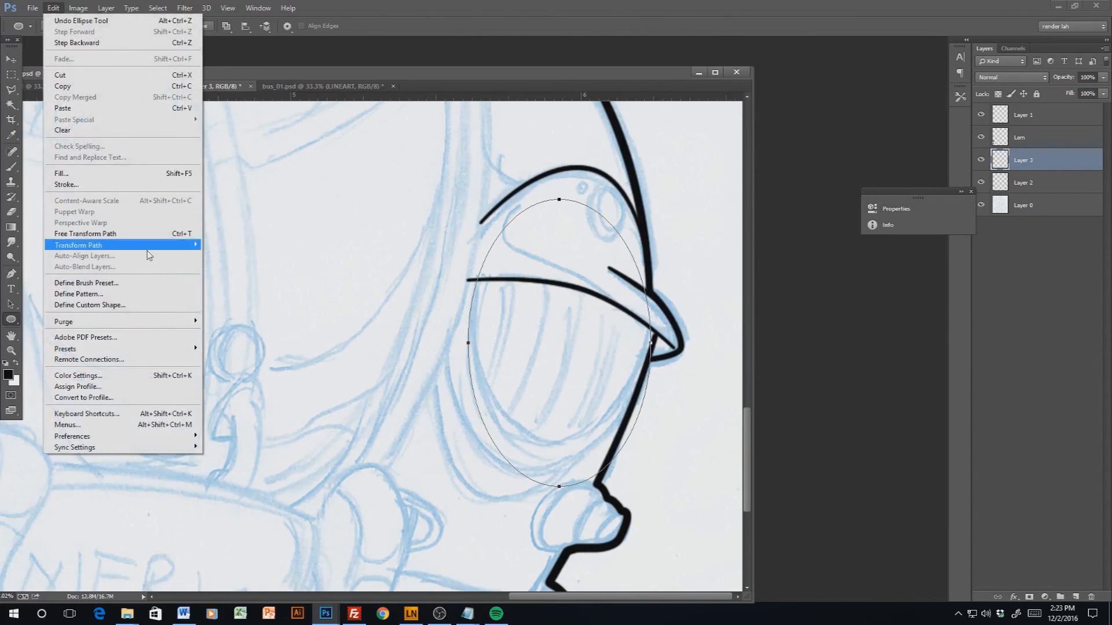
pyautogui.moveTo(140, 246)
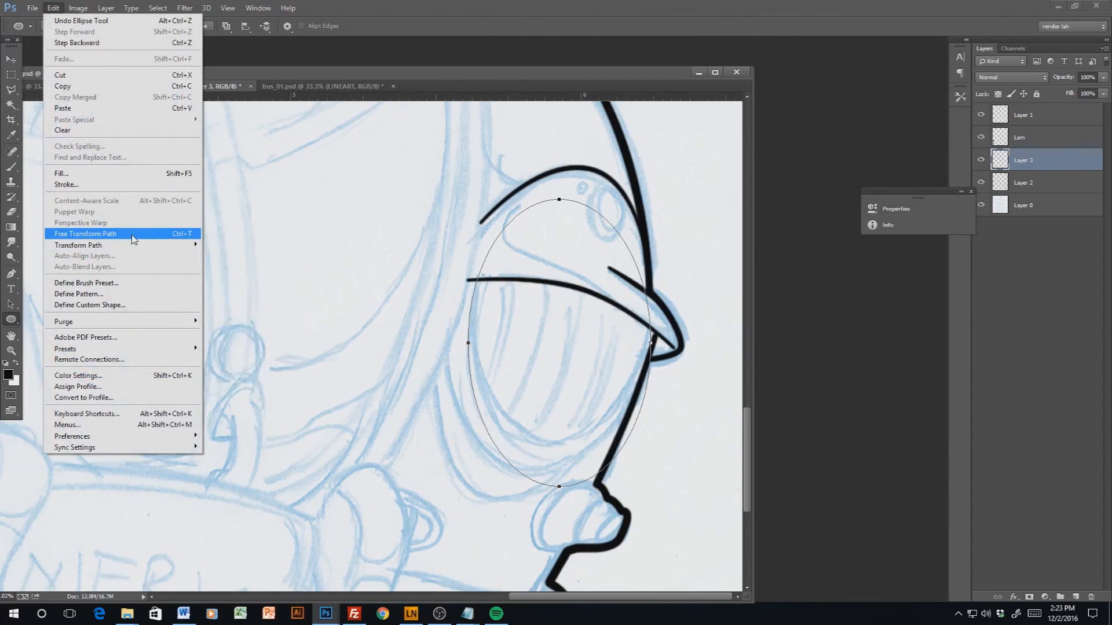
pyautogui.click(174, 234)
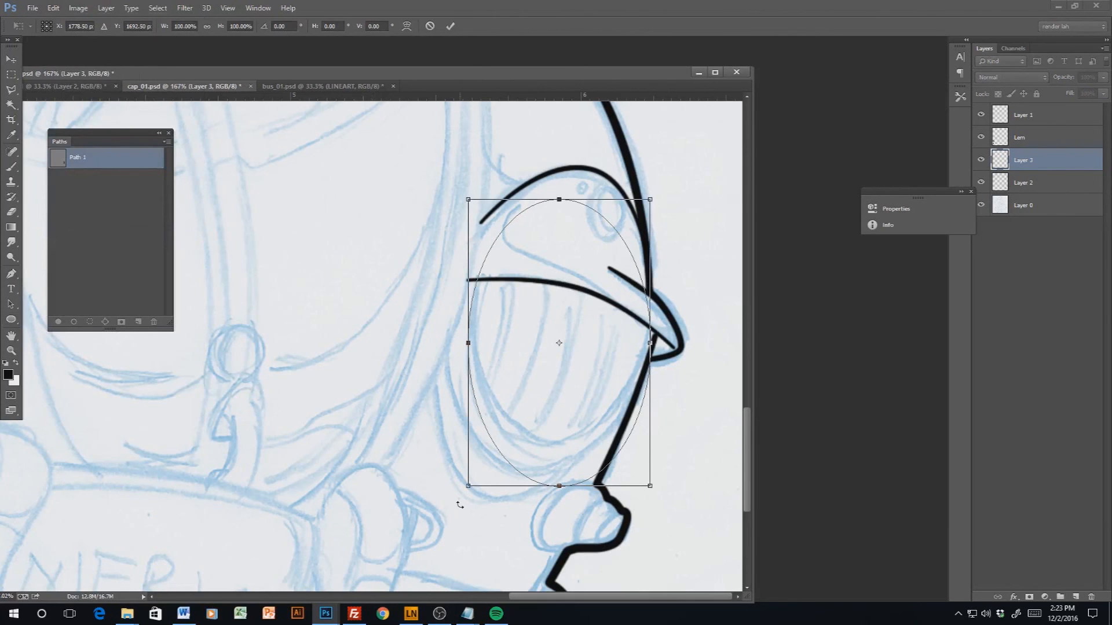
pyautogui.moveTo(458, 502); pyautogui.dragTo(395, 466)
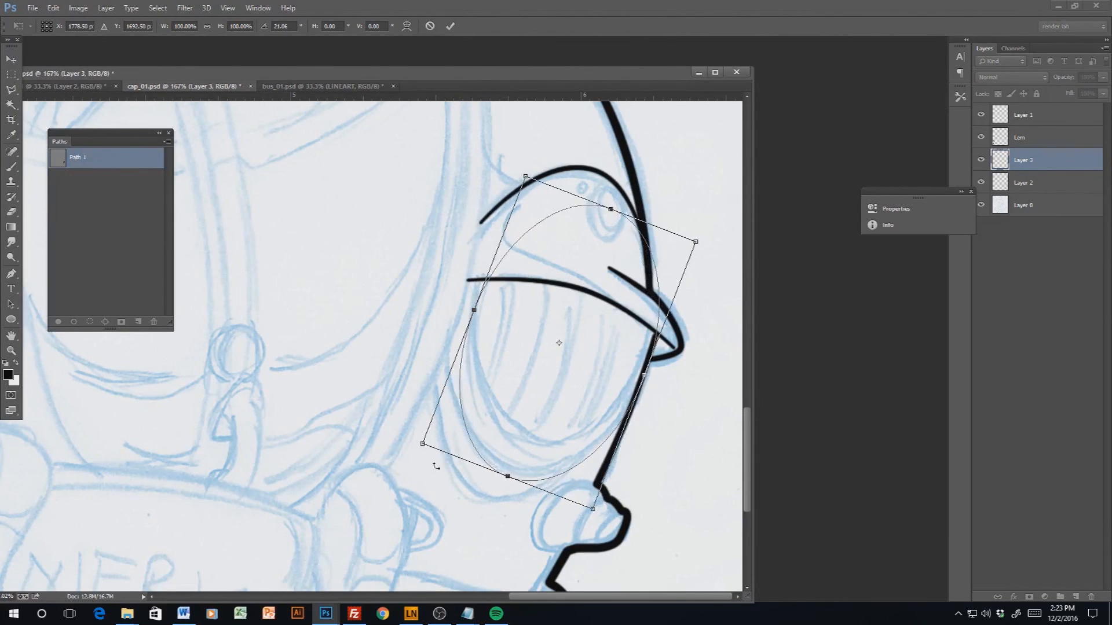
pyautogui.moveTo(568, 392); pyautogui.dragTo(559, 377)
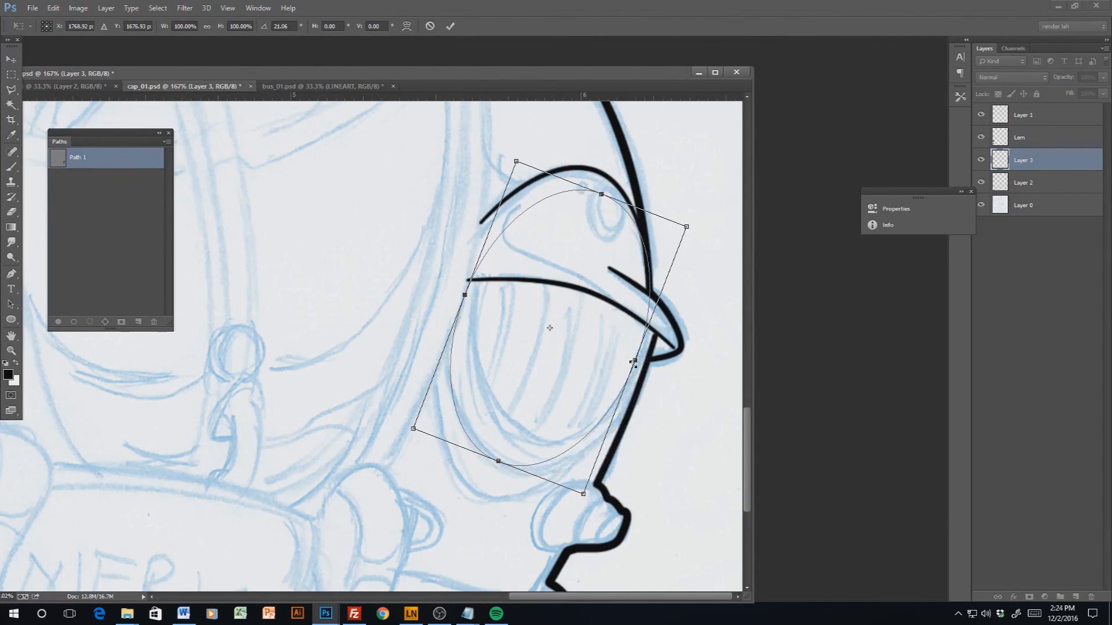
# Adjust the ellipse's sides and corners to fit the sketched outer rim of the headlight, and apply the transform
pyautogui.moveTo(635, 360); pyautogui.dragTo(649, 366)
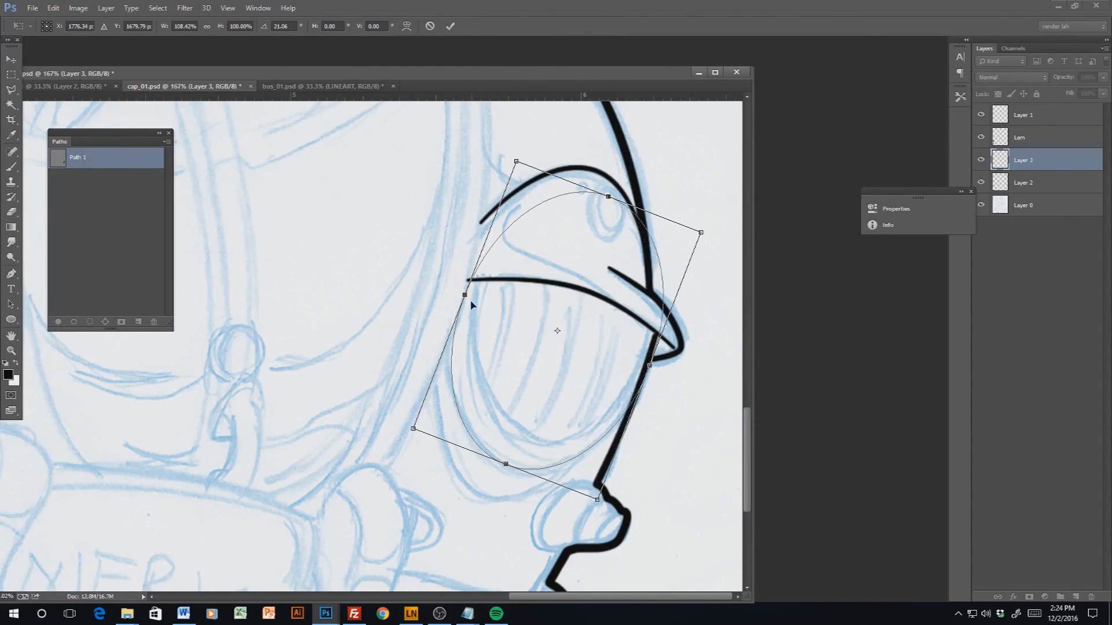
pyautogui.moveTo(464, 295); pyautogui.dragTo(458, 294)
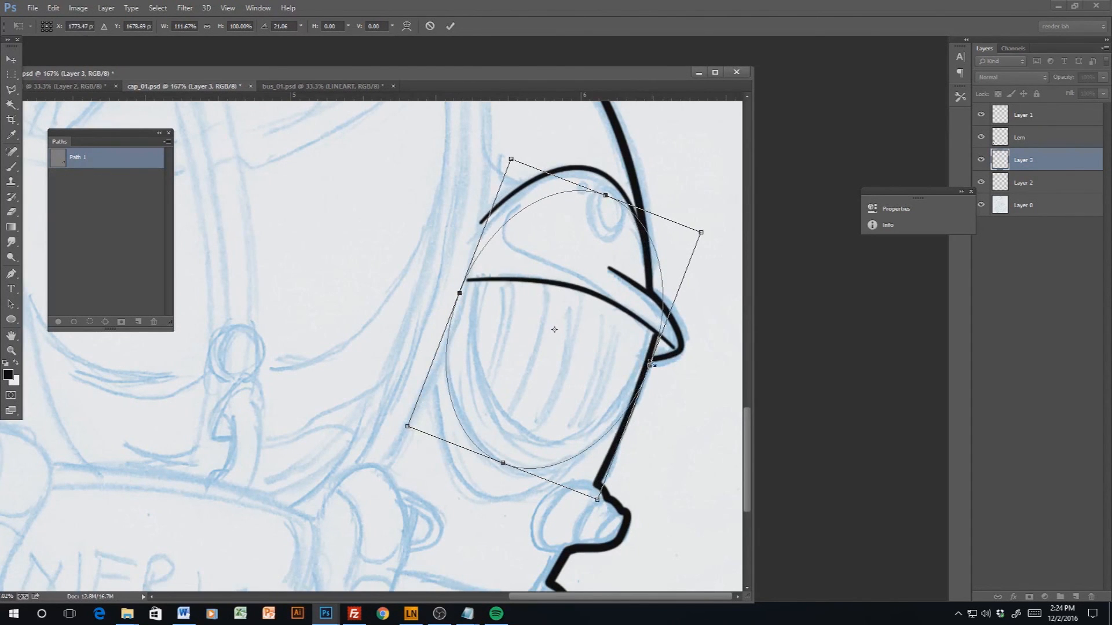
pyautogui.moveTo(650, 366); pyautogui.dragTo(647, 365)
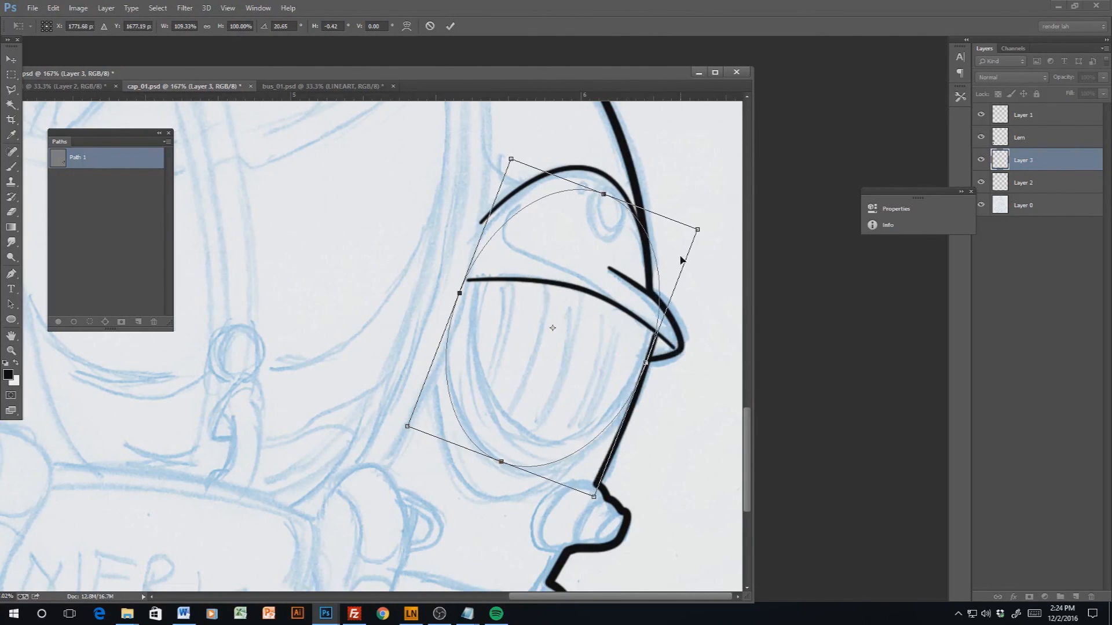
pyautogui.moveTo(703, 234); pyautogui.dragTo(700, 233)
pyautogui.moveTo(511, 160)
pyautogui.mouseDown()
pyautogui.moveTo(508, 169)
pyautogui.moveTo(510, 156)
pyautogui.mouseUp()
pyautogui.moveTo(408, 426); pyautogui.dragTo(415, 415)
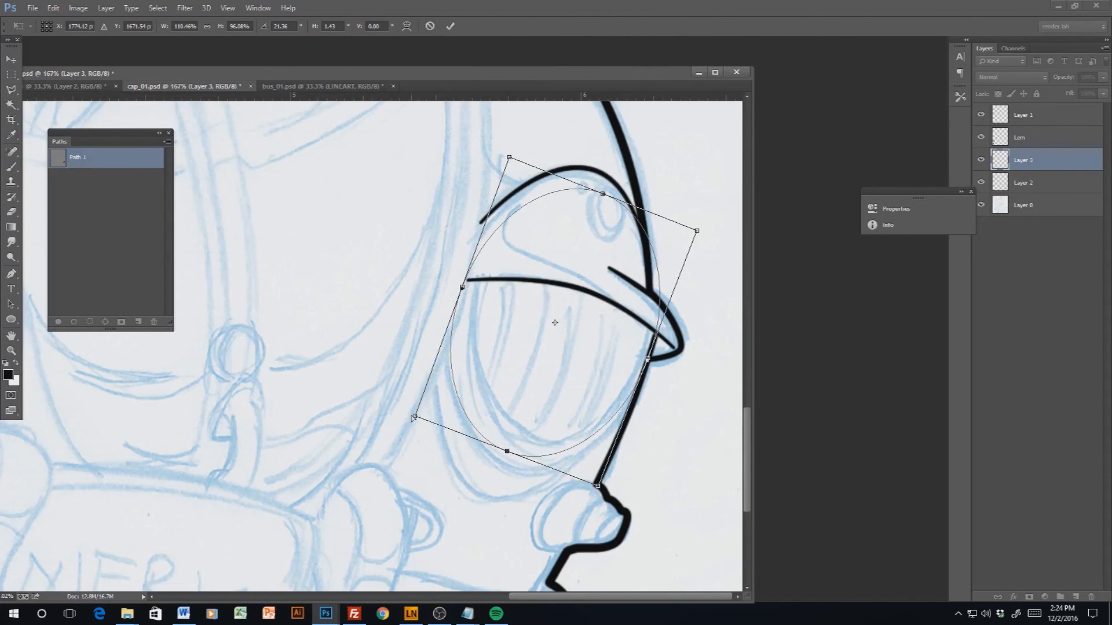
pyautogui.moveTo(410, 421); pyautogui.dragTo(408, 424)
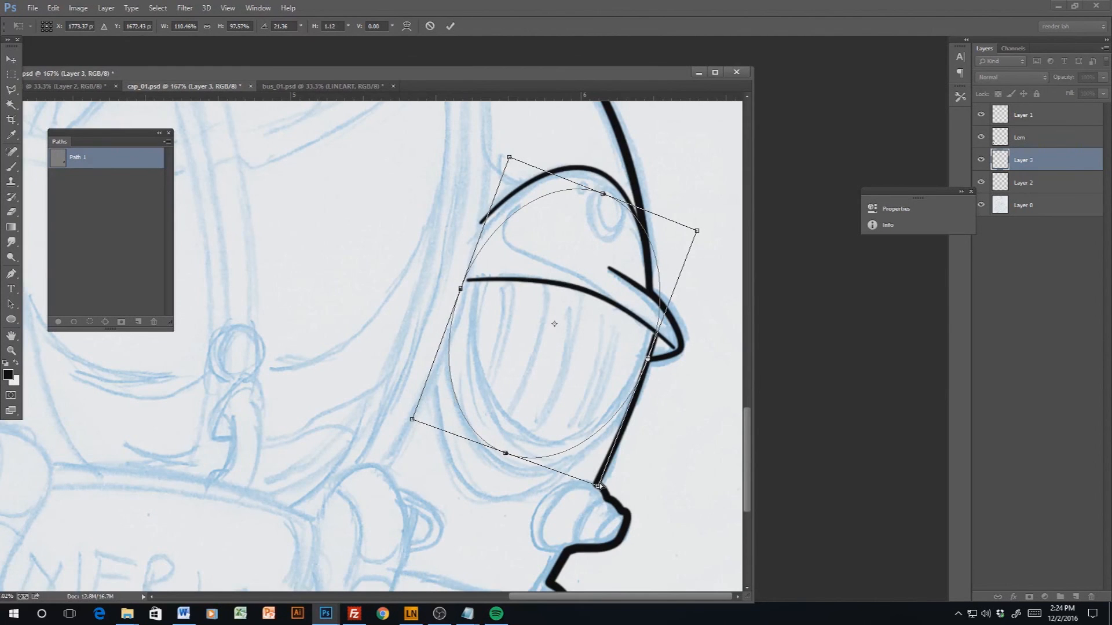
pyautogui.moveTo(598, 485); pyautogui.dragTo(595, 504)
pyautogui.press('u')
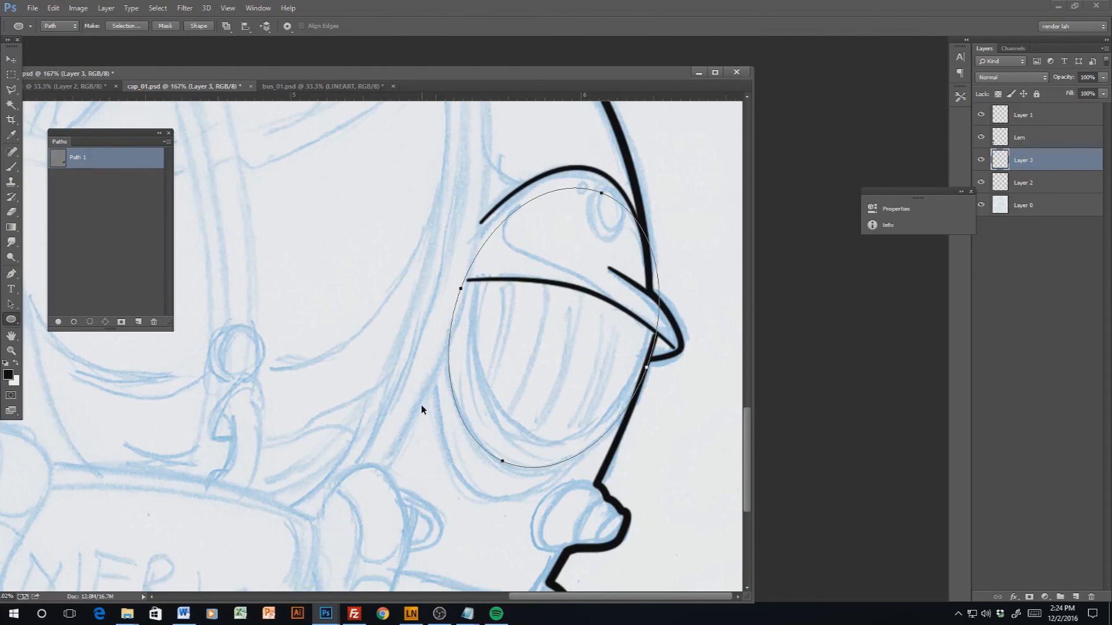
# Make a transformed copy of the ellipse path, about 84% wide and 87% high, fitted to the headlight's inner rim
pyautogui.hotkey('ctrl', 't')
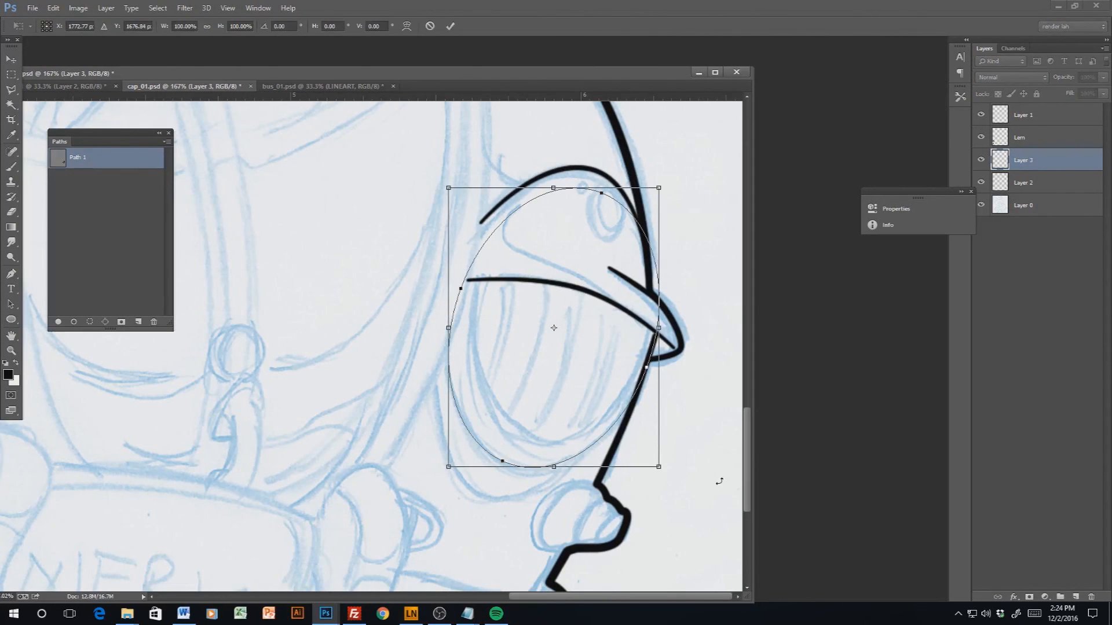
pyautogui.moveTo(659, 466); pyautogui.dragTo(641, 444)
pyautogui.moveTo(557, 388); pyautogui.dragTo(567, 375)
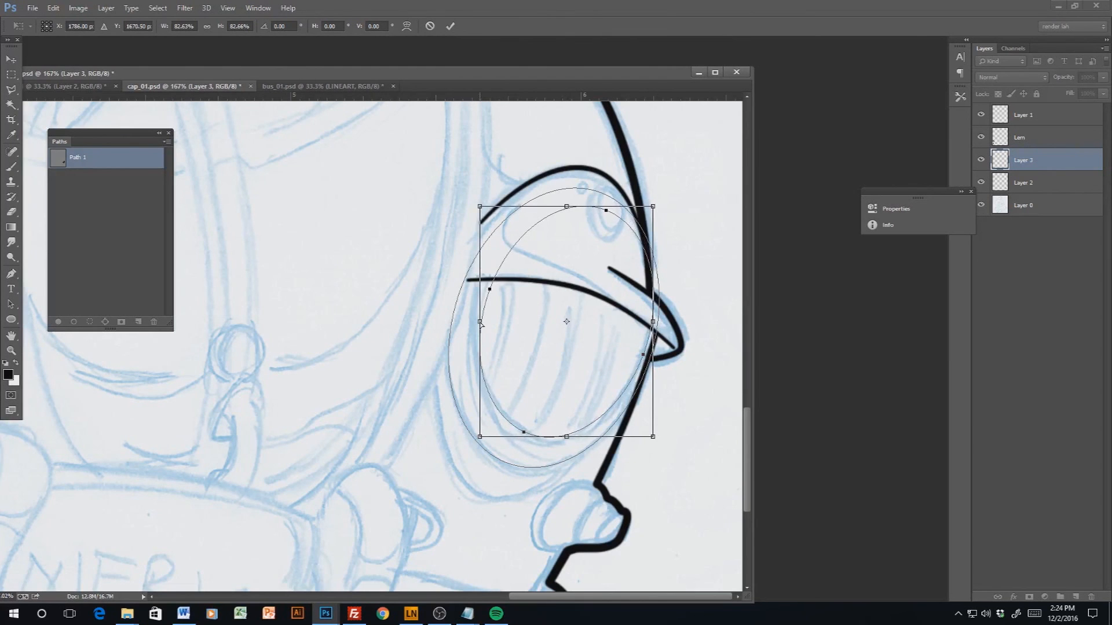
pyautogui.moveTo(480, 323); pyautogui.dragTo(478, 318)
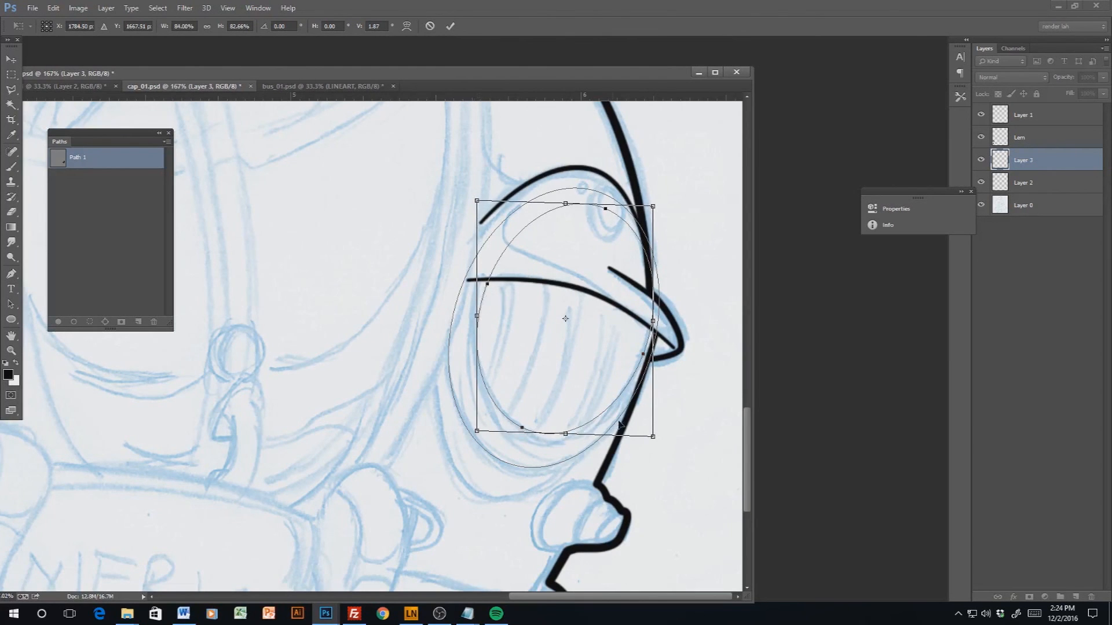
pyautogui.moveTo(652, 437); pyautogui.dragTo(647, 449)
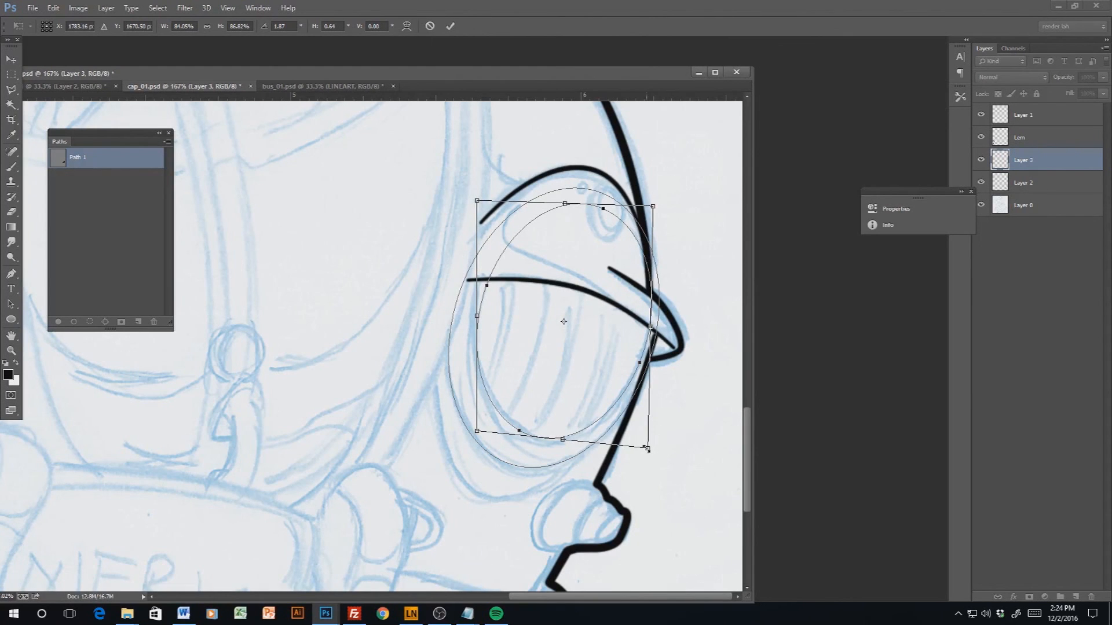
pyautogui.press('Return')
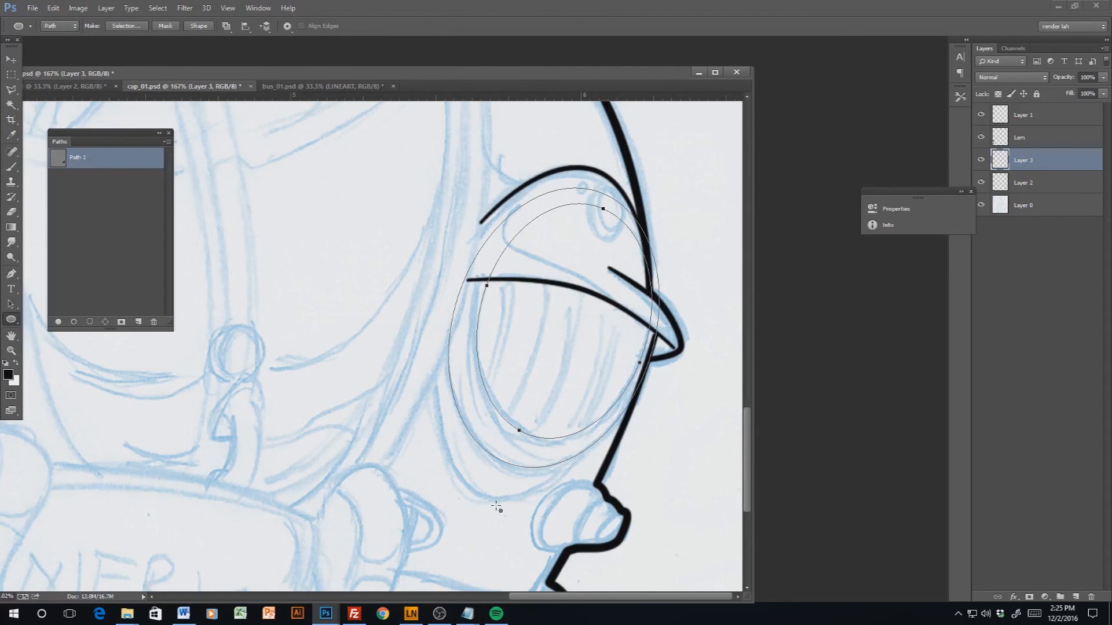
# Select the outer ellipse path of the right headlight and stroke it in black with the brush
pyautogui.press('a')
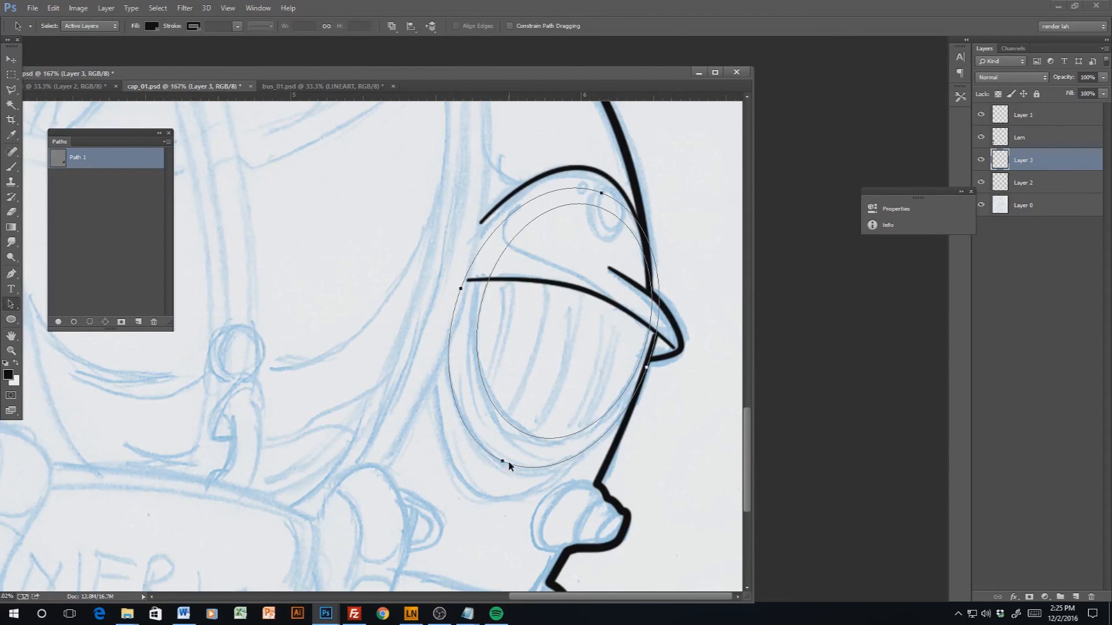
pyautogui.press('b')
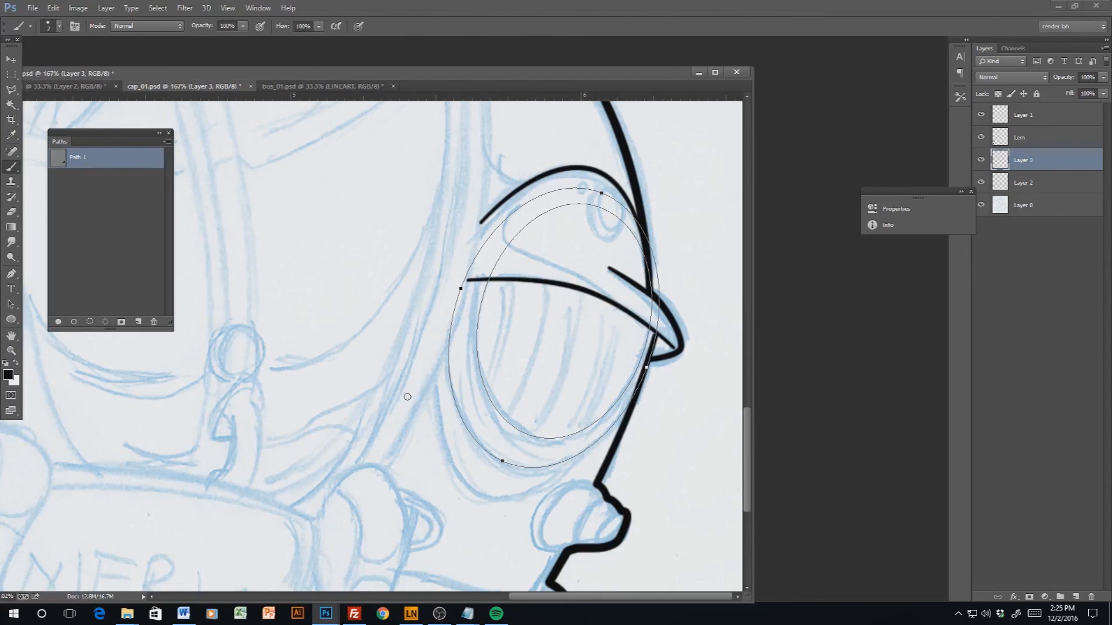
pyautogui.press('Return')
# Select the inner ellipse path, reduce the brush to 4 px, and stroke it in black with the thinner line
pyautogui.press('a')
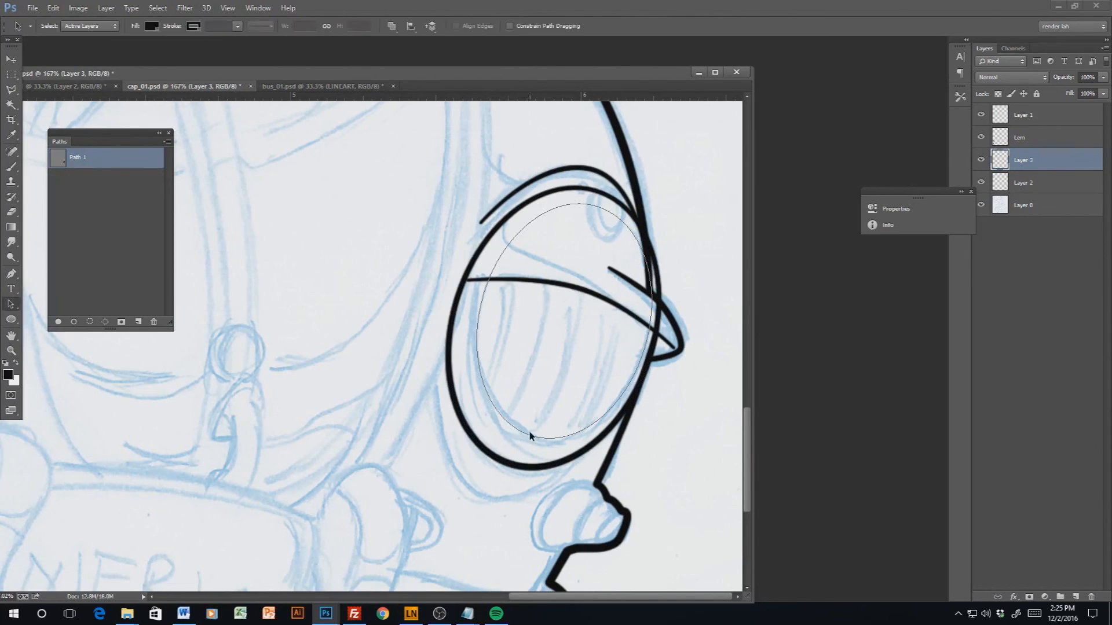
pyautogui.press('b')
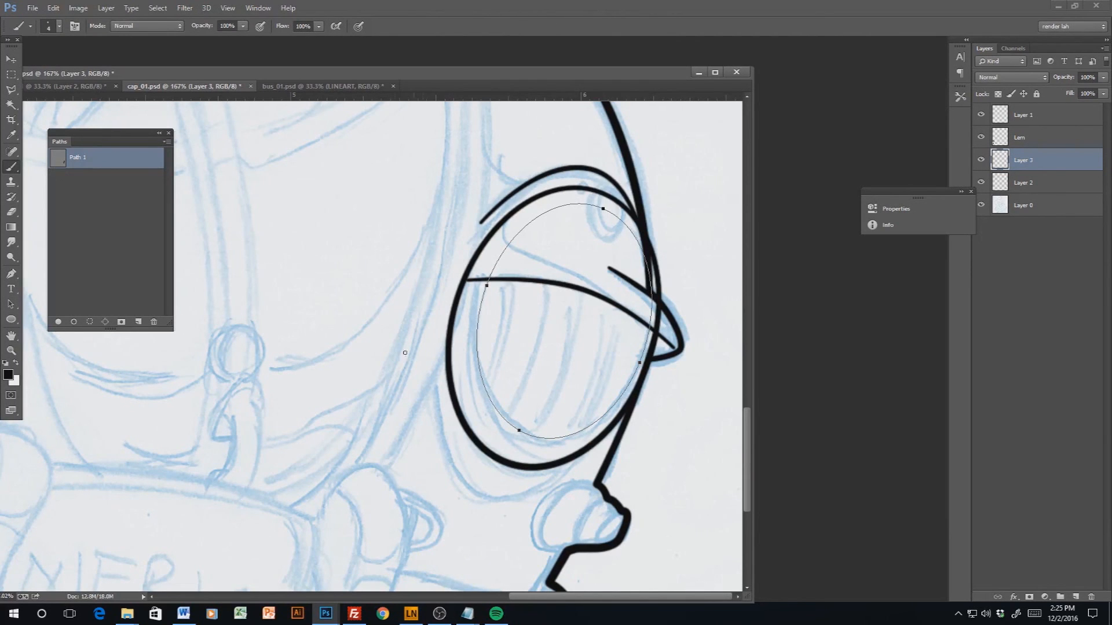
pyautogui.press('F2')
pyautogui.click(616, 221)
pyautogui.press('Return')
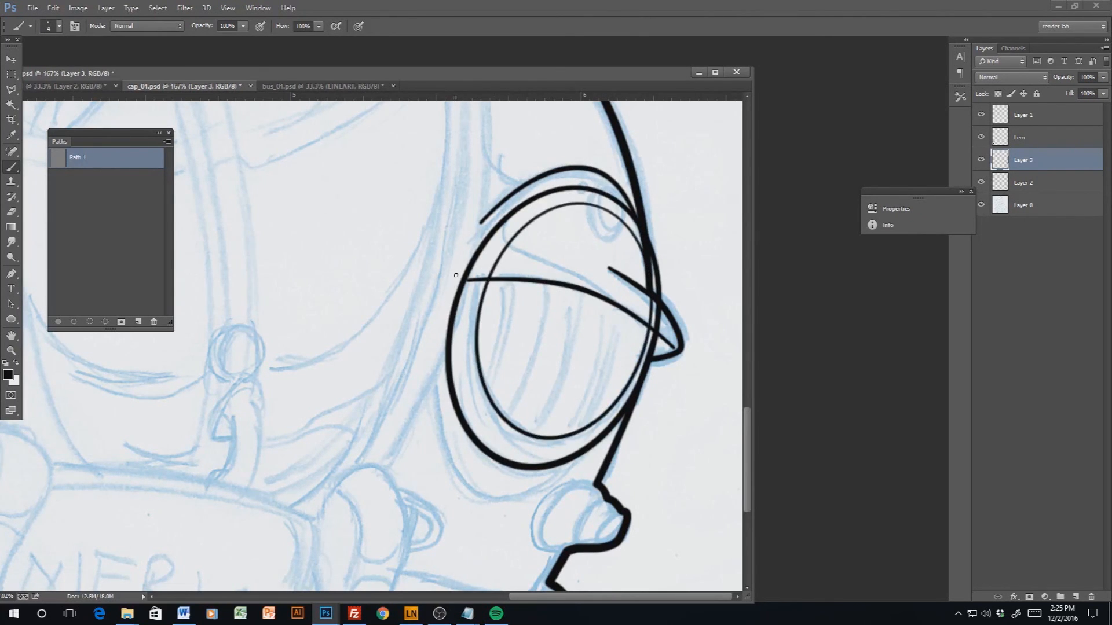
# With a 15 px eraser, remove the inner ellipse above the hood's lower edge and the outer ellipse's overlap along the fender
pyautogui.click(981, 159)
pyautogui.click(981, 160)
pyautogui.press('e')
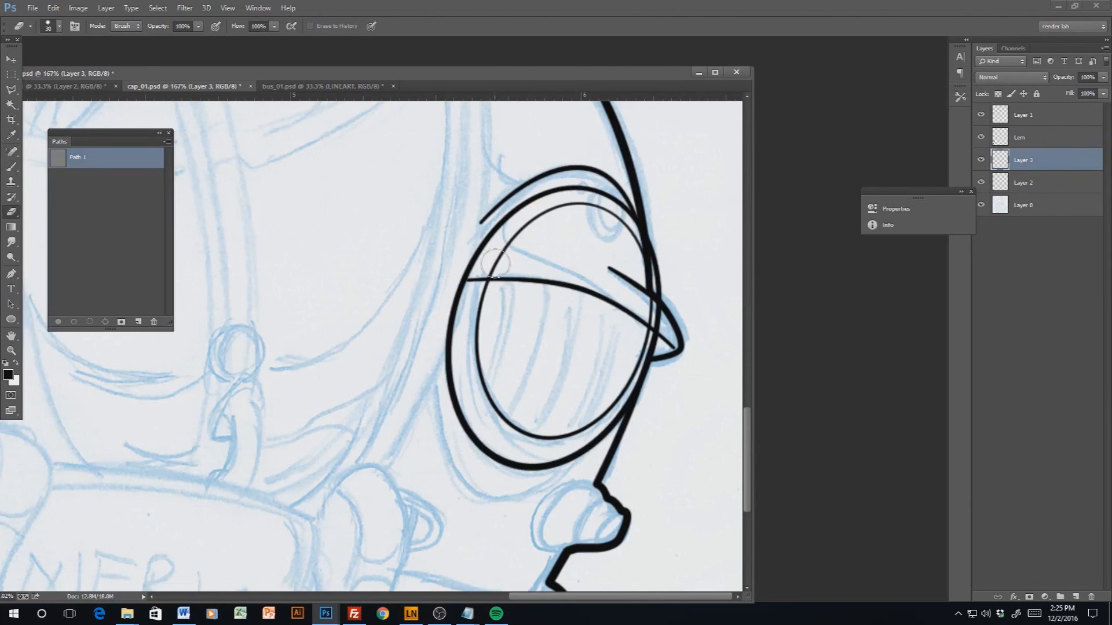
pyautogui.press('[')
pyautogui.press('[')
pyautogui.press('[')
pyautogui.moveTo(491, 273)
pyautogui.mouseDown()
pyautogui.moveTo(553, 209)
pyautogui.moveTo(603, 199)
pyautogui.moveTo(577, 212)
pyautogui.moveTo(599, 203)
pyautogui.moveTo(630, 231)
pyautogui.moveTo(649, 320)
pyautogui.mouseUp()
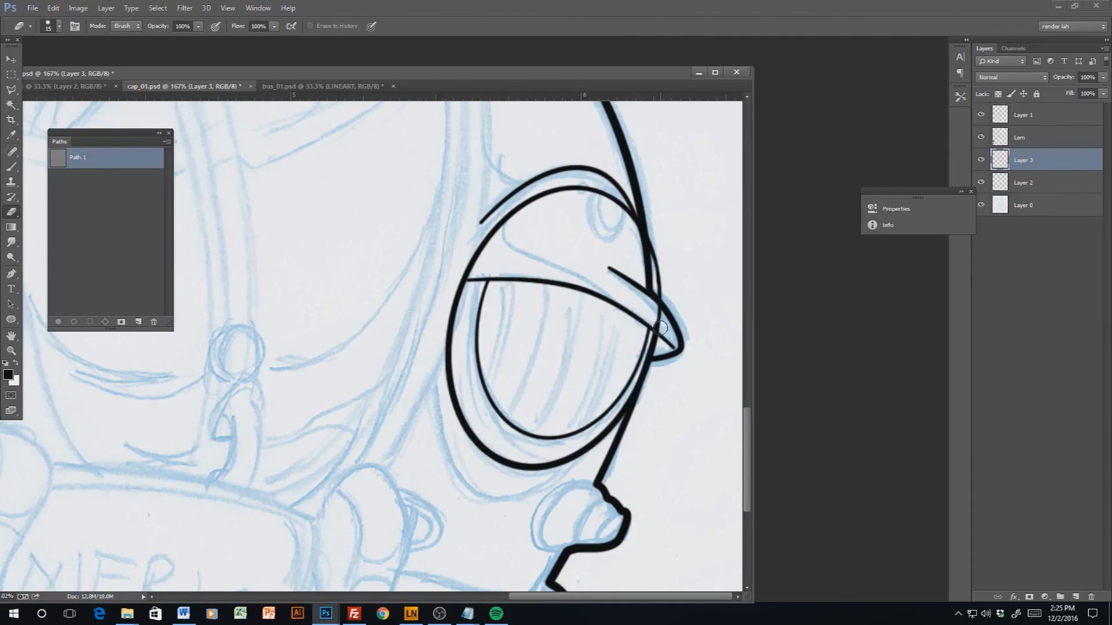
pyautogui.moveTo(662, 328); pyautogui.dragTo(650, 218)
# View the whole cap_01.psd drawing at 33.3% and compare it with the bus_01.psd line art and the Untitled-1 document
pyautogui.hotkey('ctrl', '-')
pyautogui.hotkey('ctrl', '-')
pyautogui.hotkey('ctrl', '-')
pyautogui.hotkey('ctrl', '-')
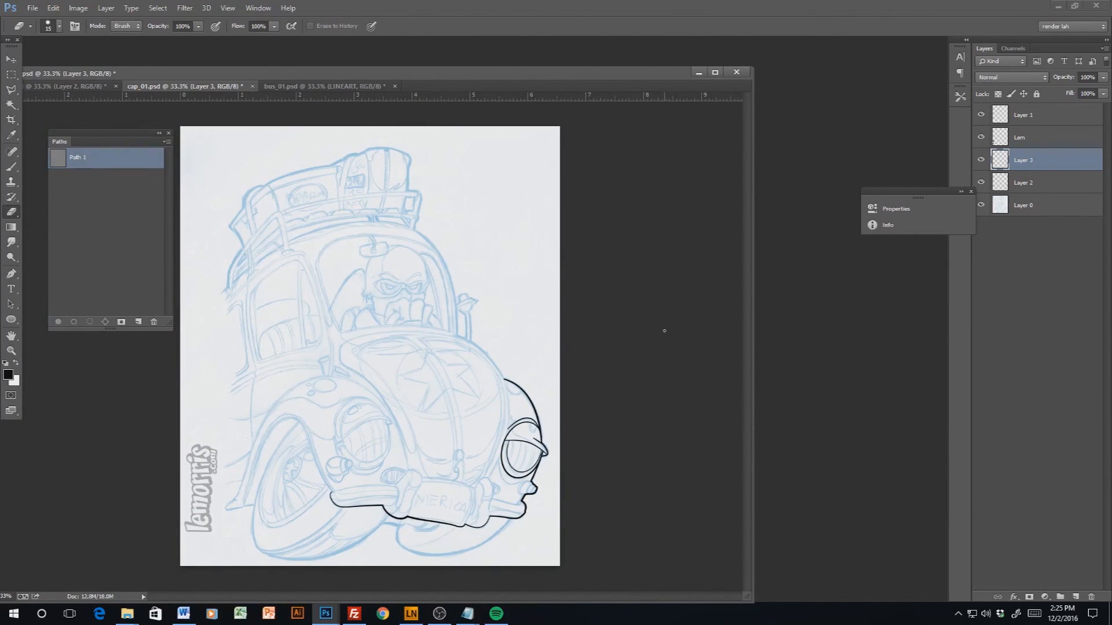
pyautogui.click(343, 88)
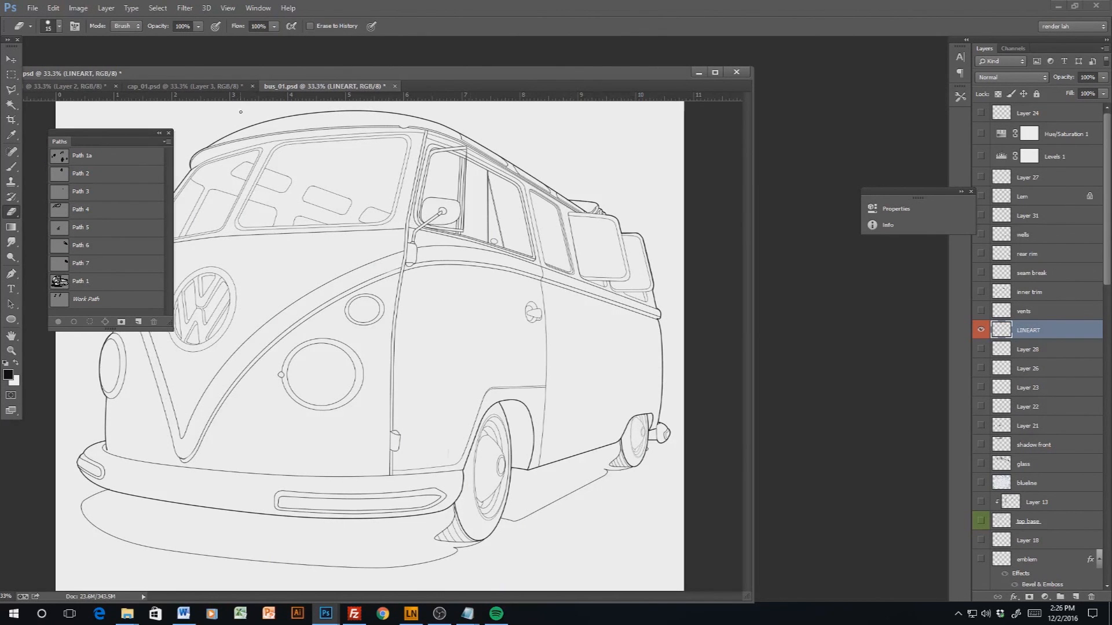
pyautogui.moveTo(274, 80); pyautogui.dragTo(379, 76)
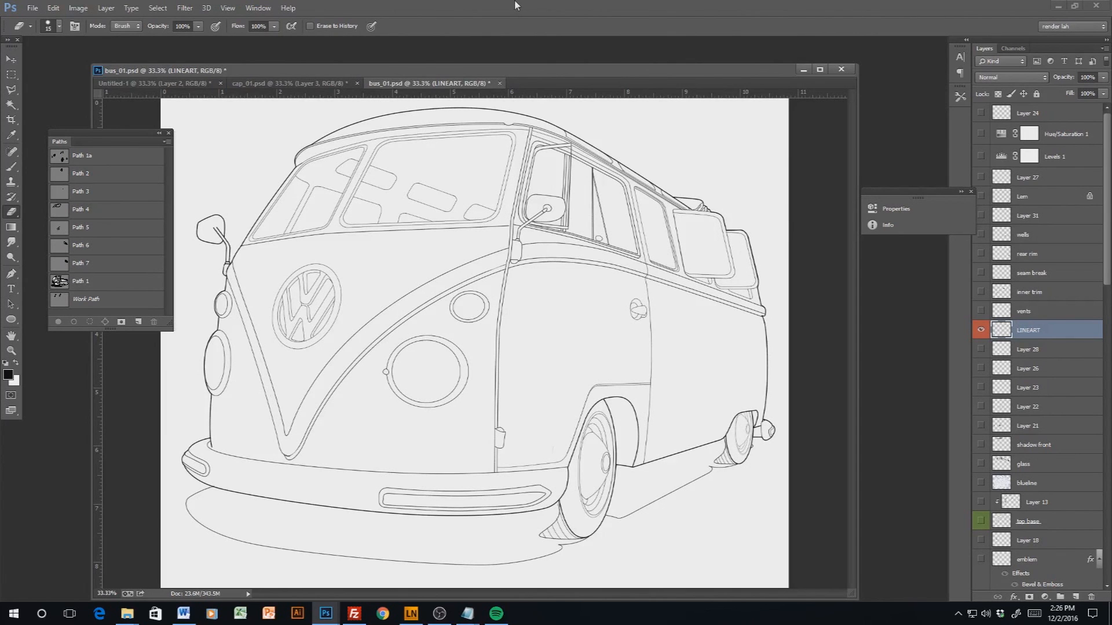
pyautogui.click(300, 84)
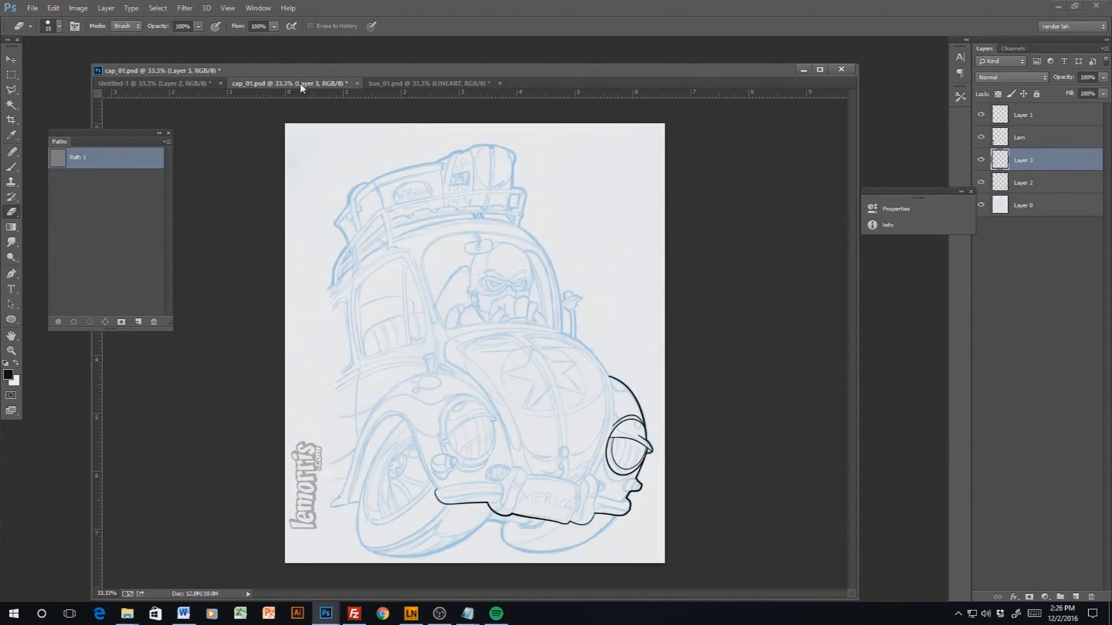
pyautogui.click(196, 83)
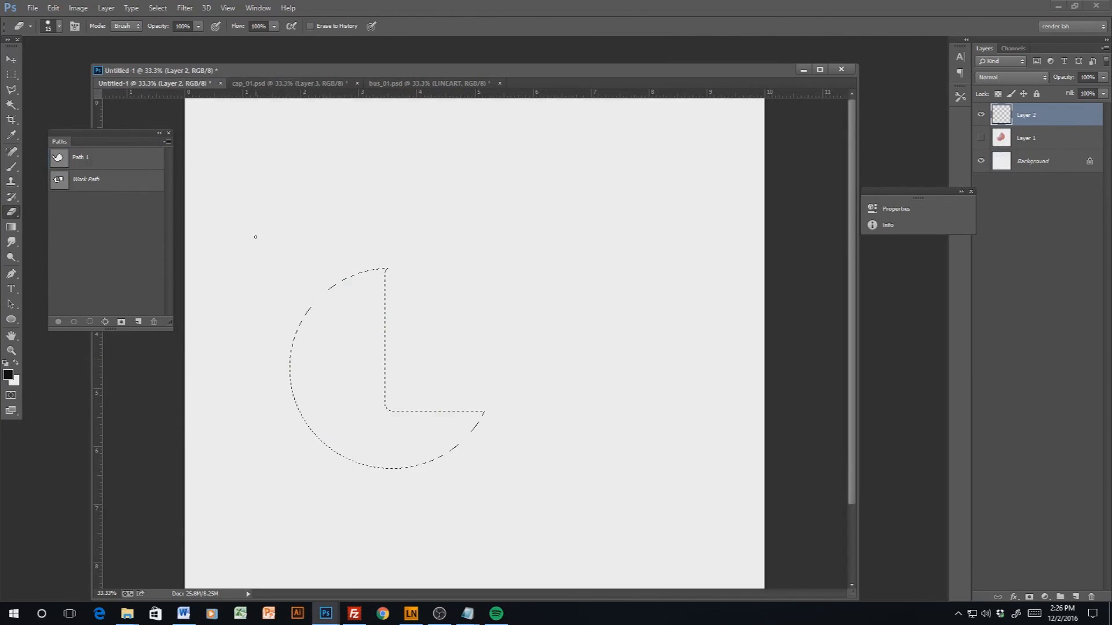
pyautogui.click(385, 83)
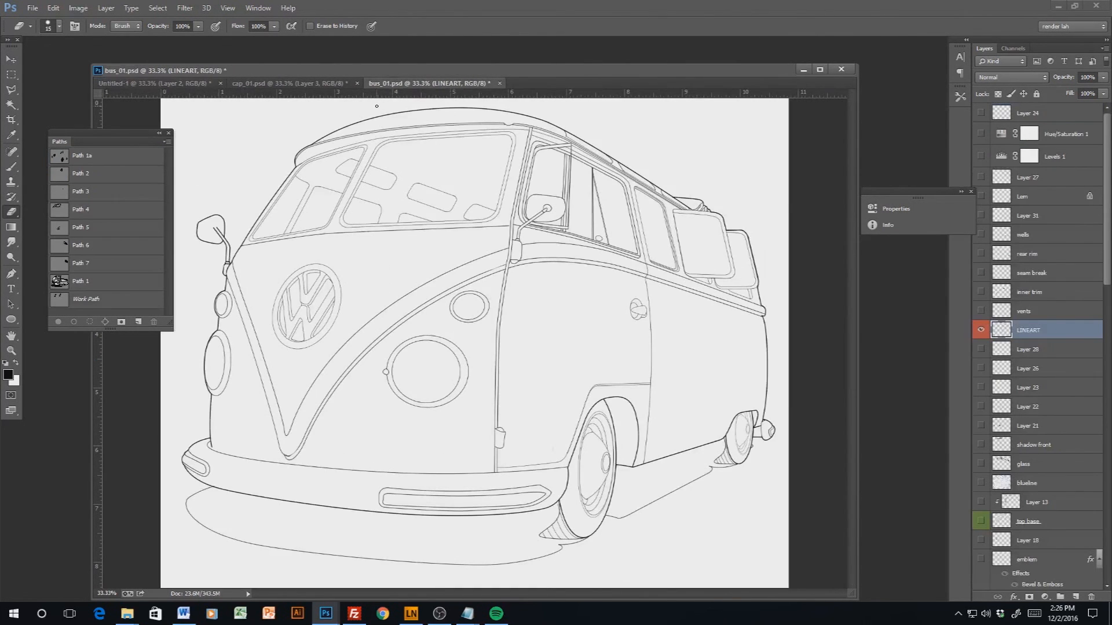